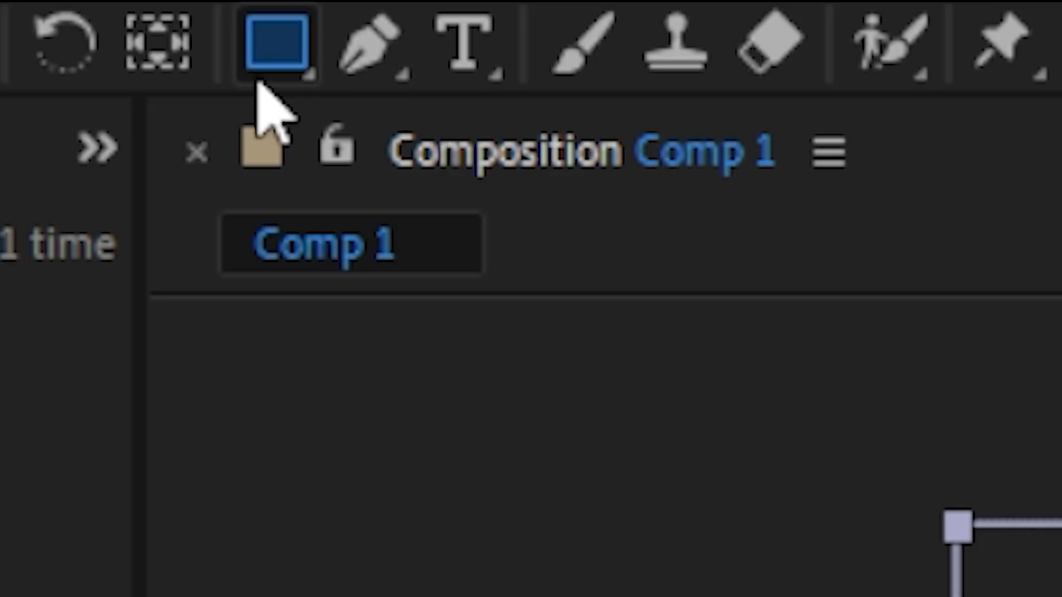
Mask the ID card image with a rounded rectangle drawn around the card to remove its white background.
click(285, 79)
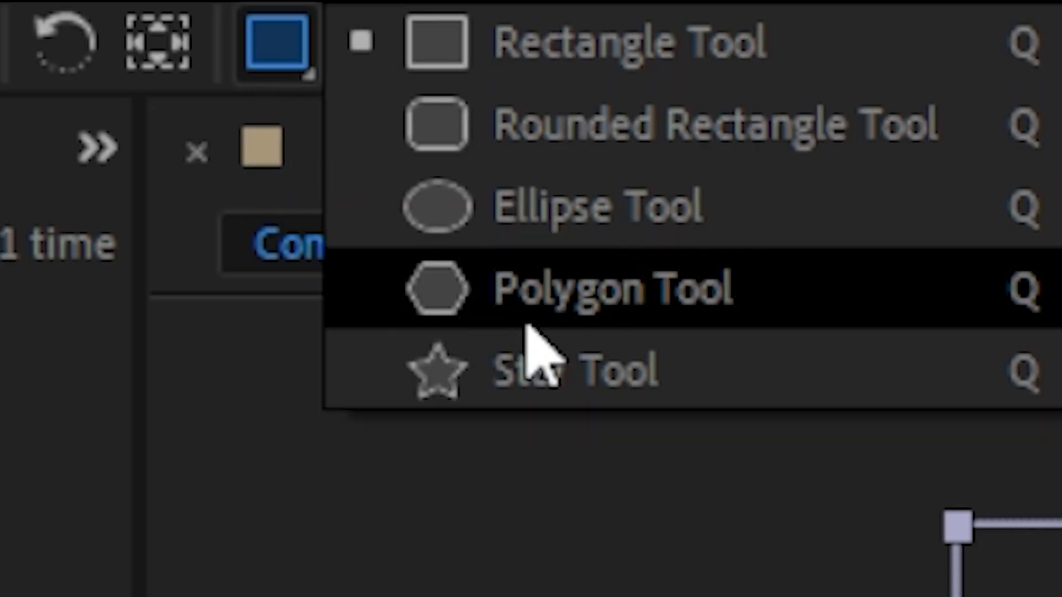
click(565, 124)
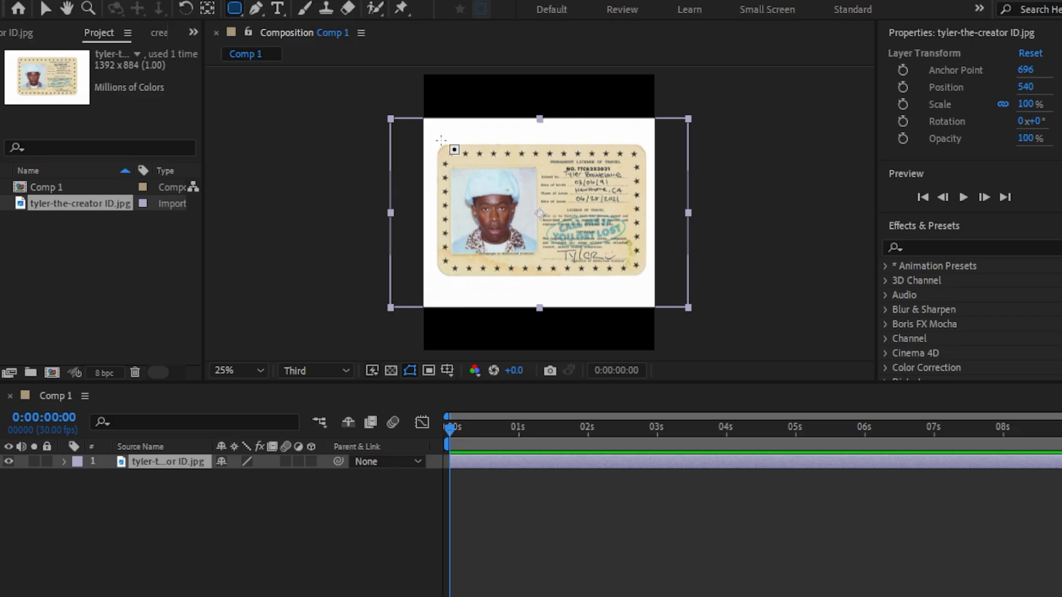
drag(441, 148, 639, 277)
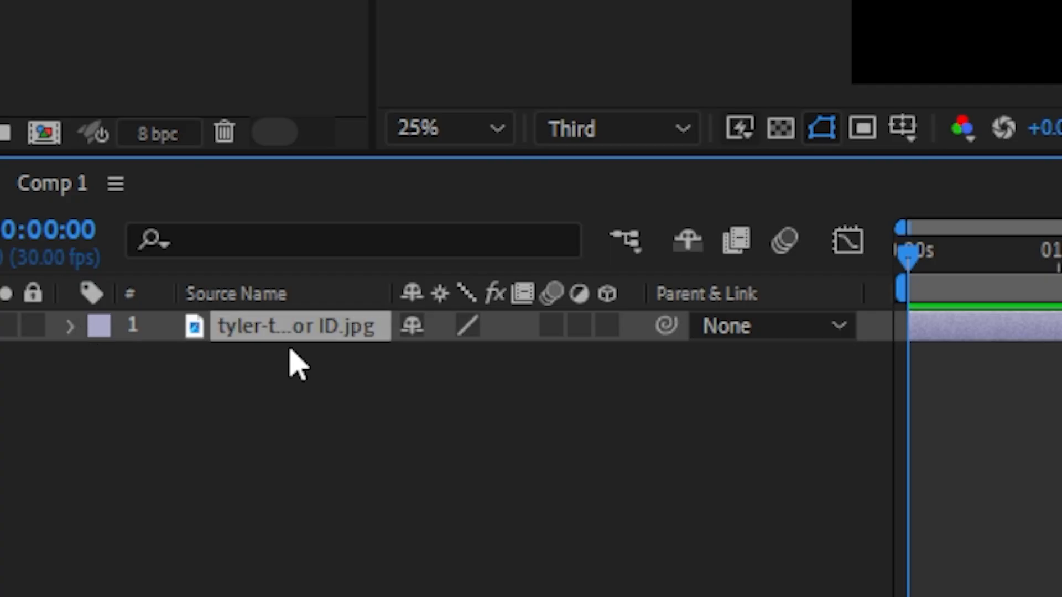
Create a comp-size pale cyan solid, 1080 x 1295 px, and place it beneath the ID card layer.
right_click(169, 479)
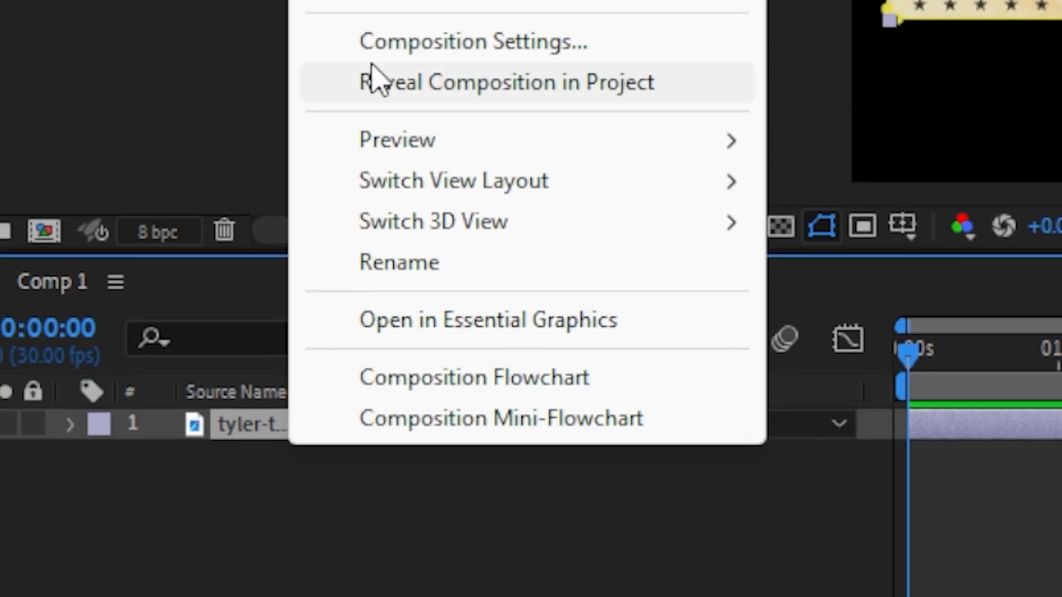
mouse_move(398, 166)
click(911, 281)
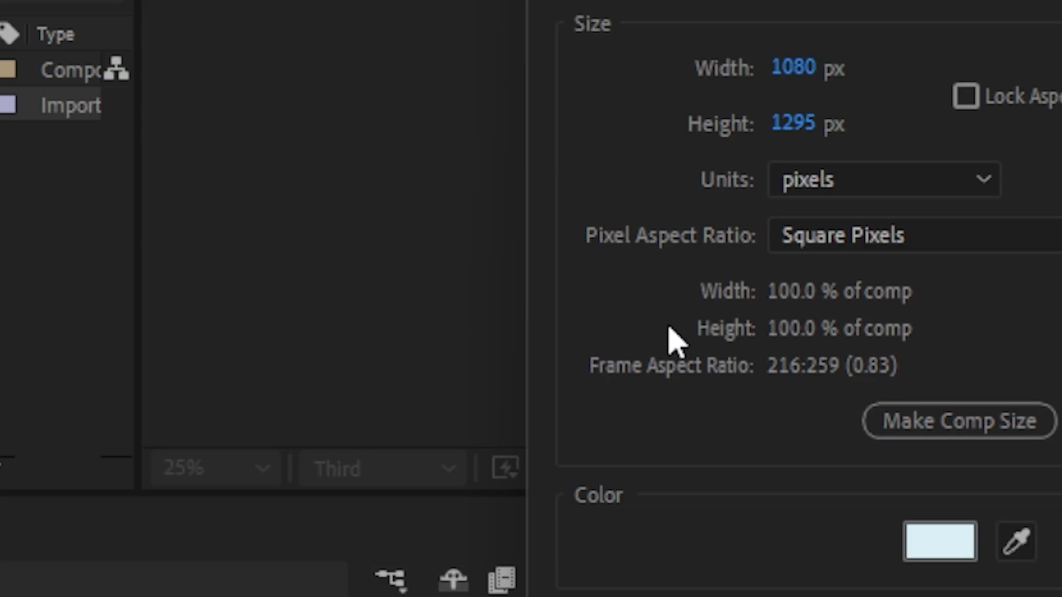
click(573, 406)
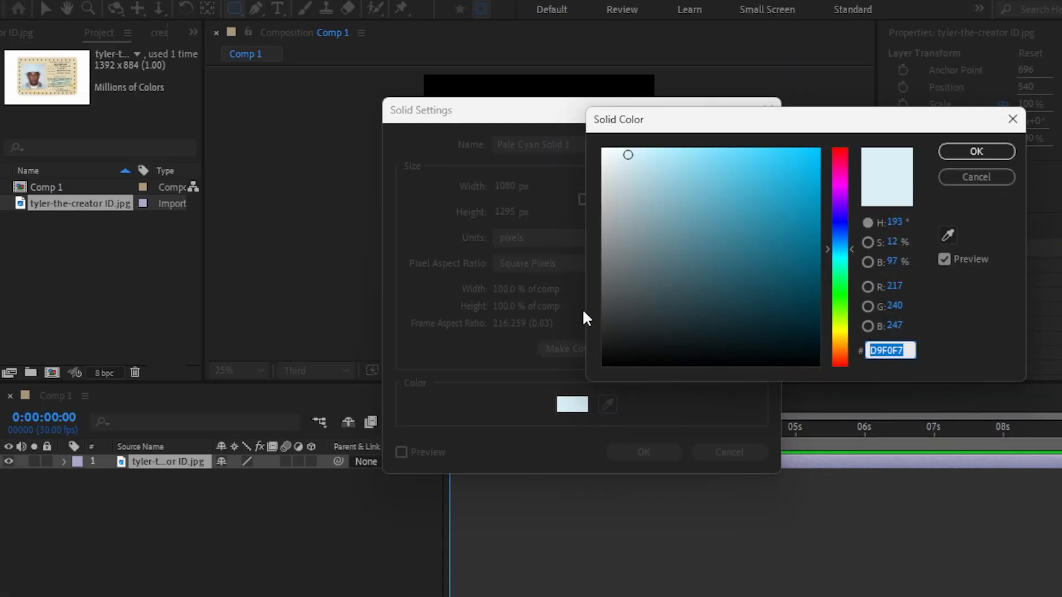
click(956, 152)
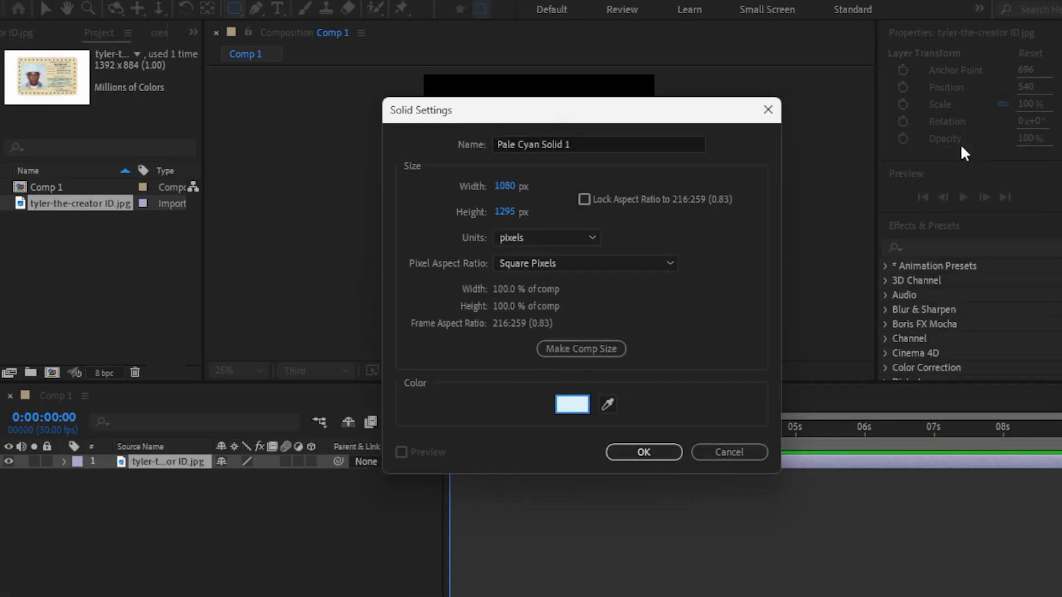
click(674, 451)
drag(166, 461, 168, 495)
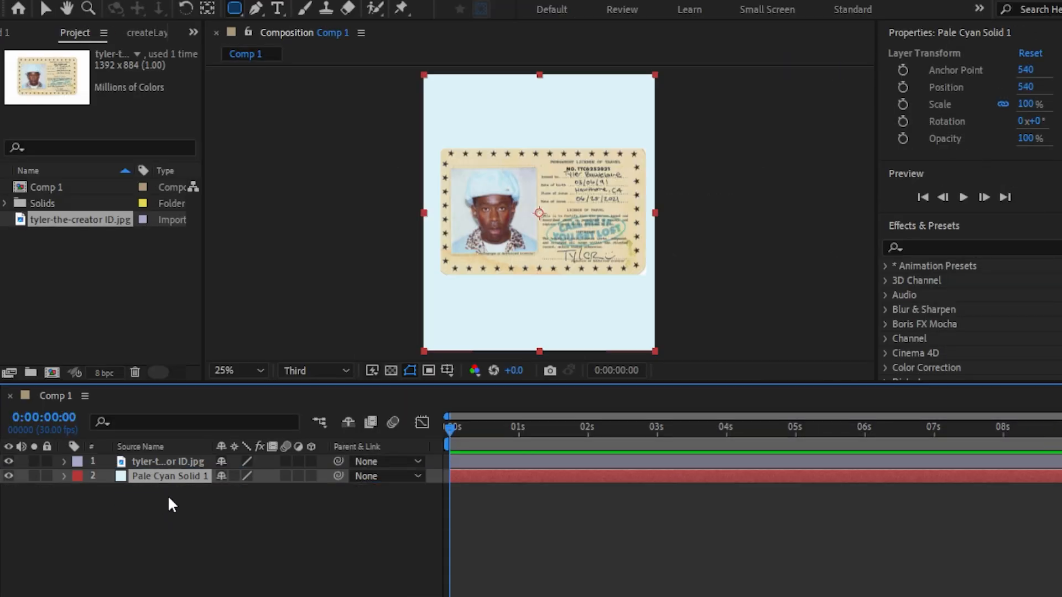
Add a text layer reading "CALL ME" over the lower part of the ID card's portrait.
click(278, 9)
click(448, 230)
text(CALL ME)
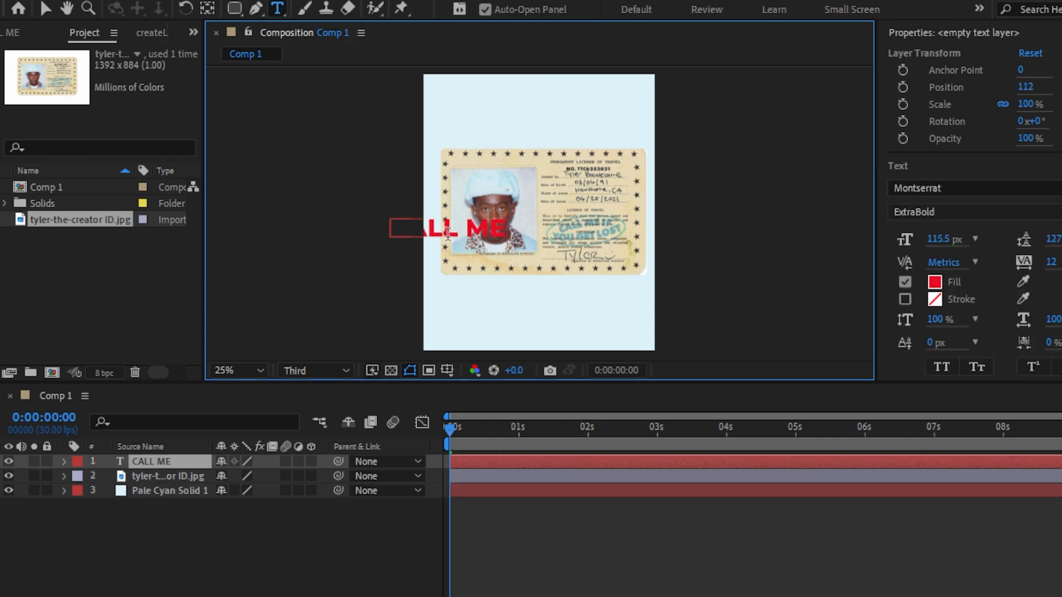
Add a second text layer reading "IF YOU GET LOST" below the CALL ME text.
click(498, 271)
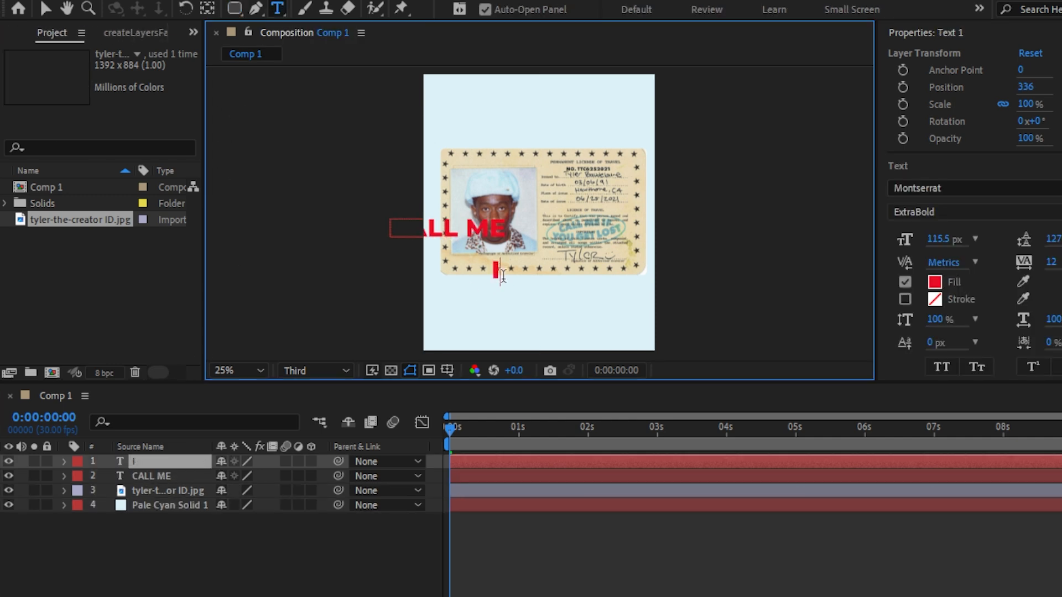
text(IF YOU GET LOST)
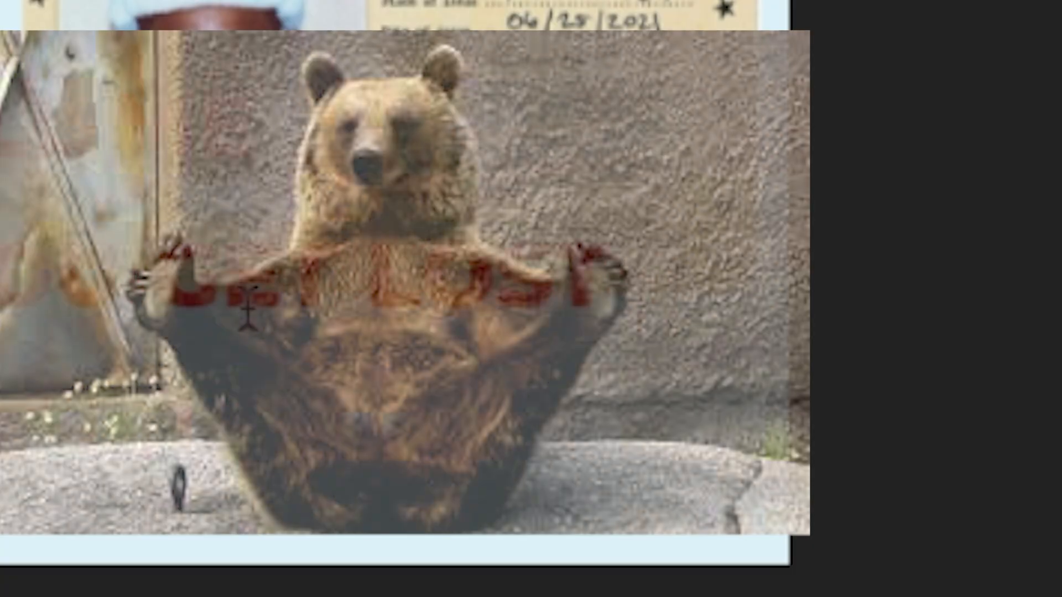
text( HO)
key(BackSpace)
key(BackSpace)
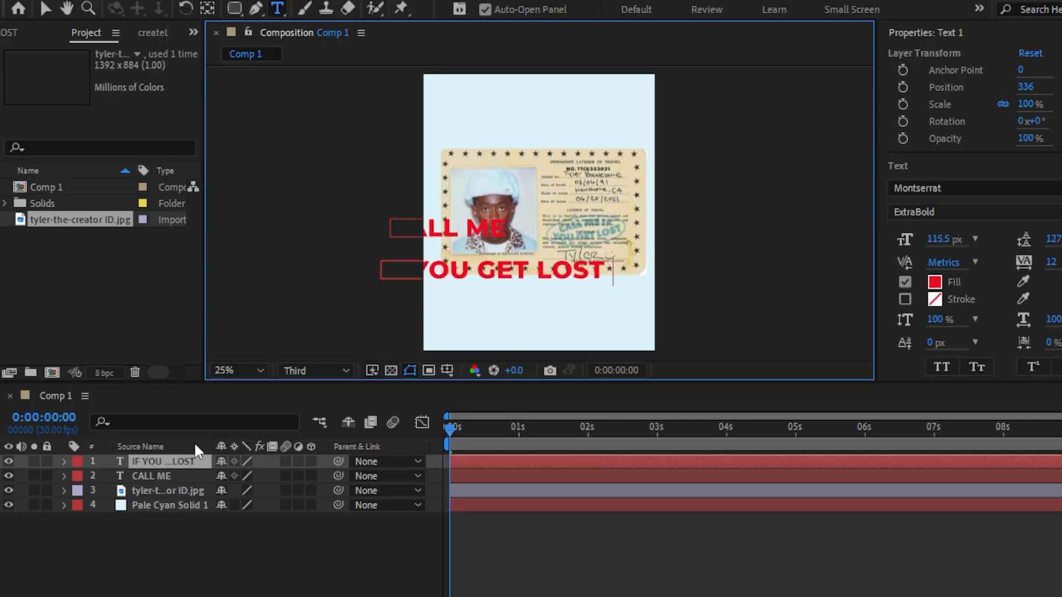
Make both text layers and the ID card layer 3D, leaving the solid background 2D.
click(178, 474)
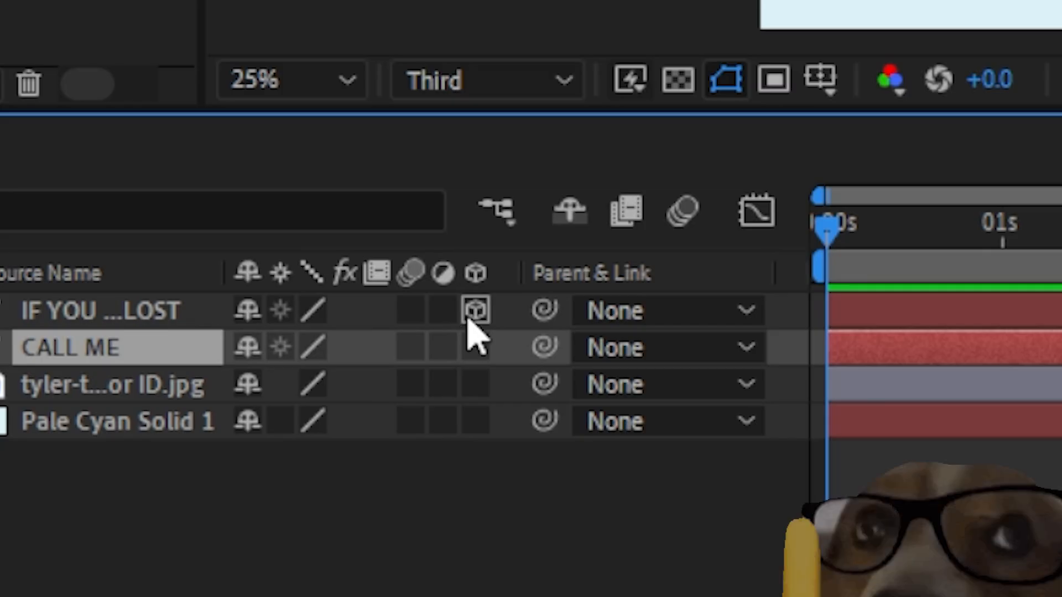
click(471, 311)
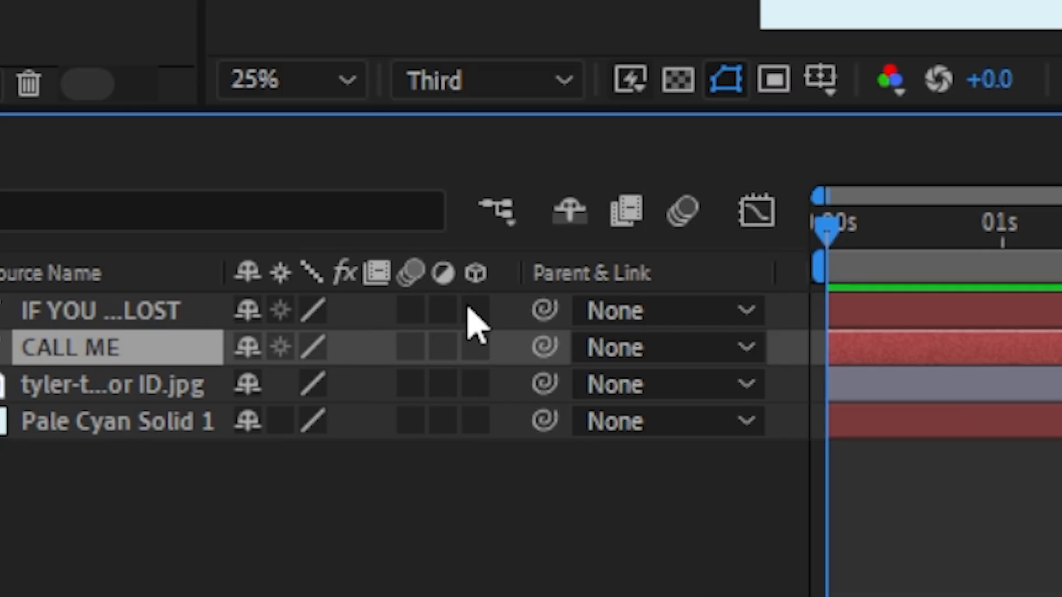
drag(468, 357, 475, 398)
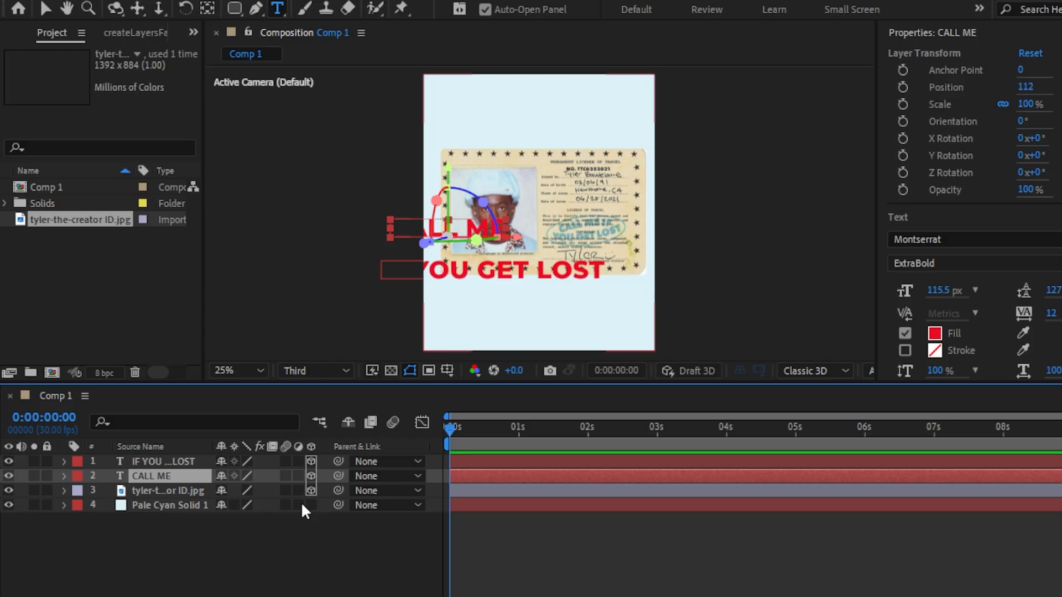
drag(311, 491, 310, 465)
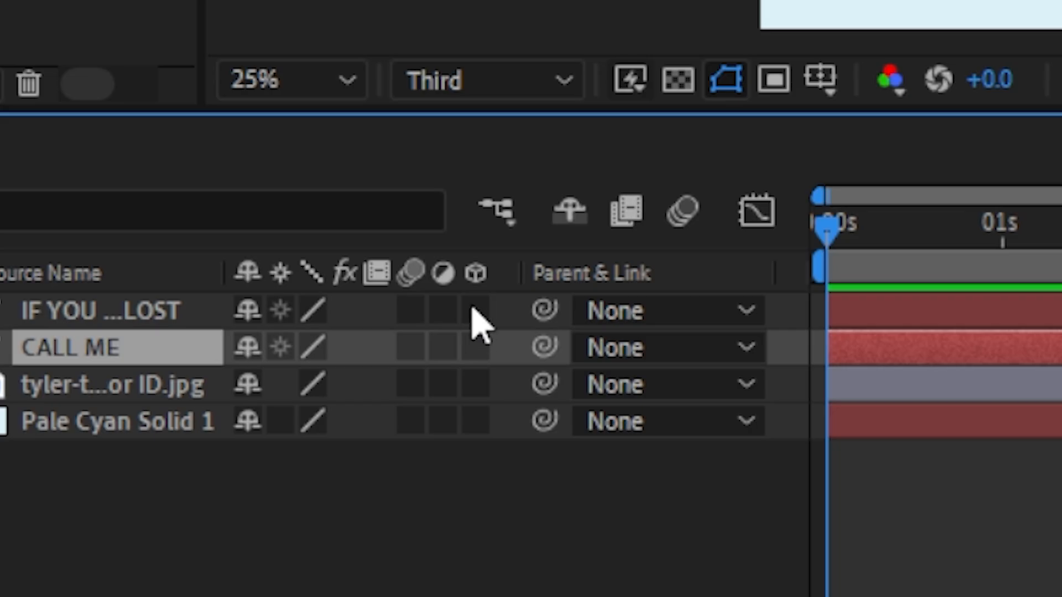
click(474, 311)
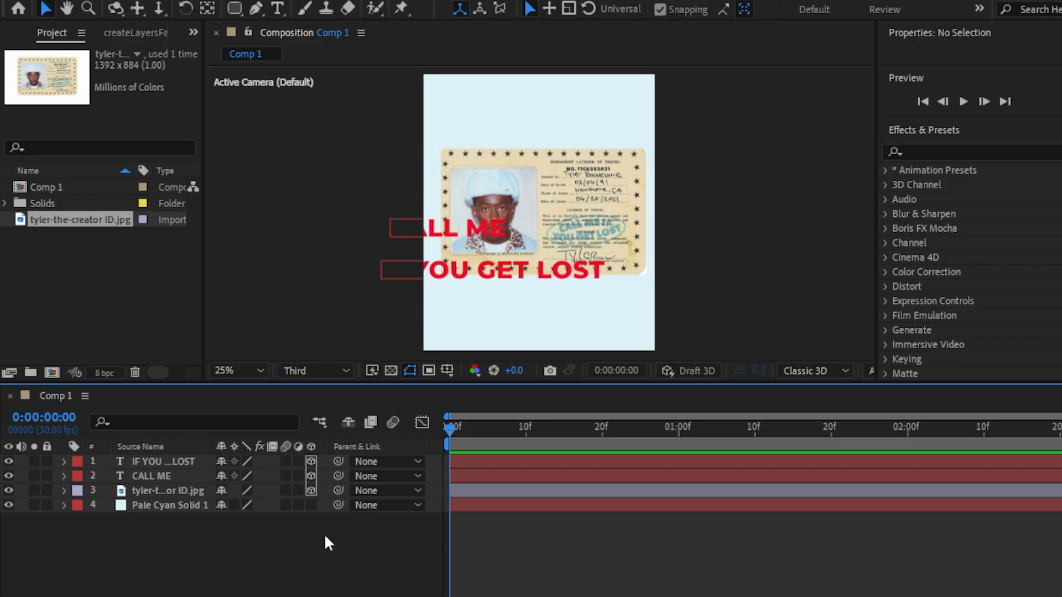
Create a two-node camera with the 35mm preset and depth of field enabled.
right_click(324, 534)
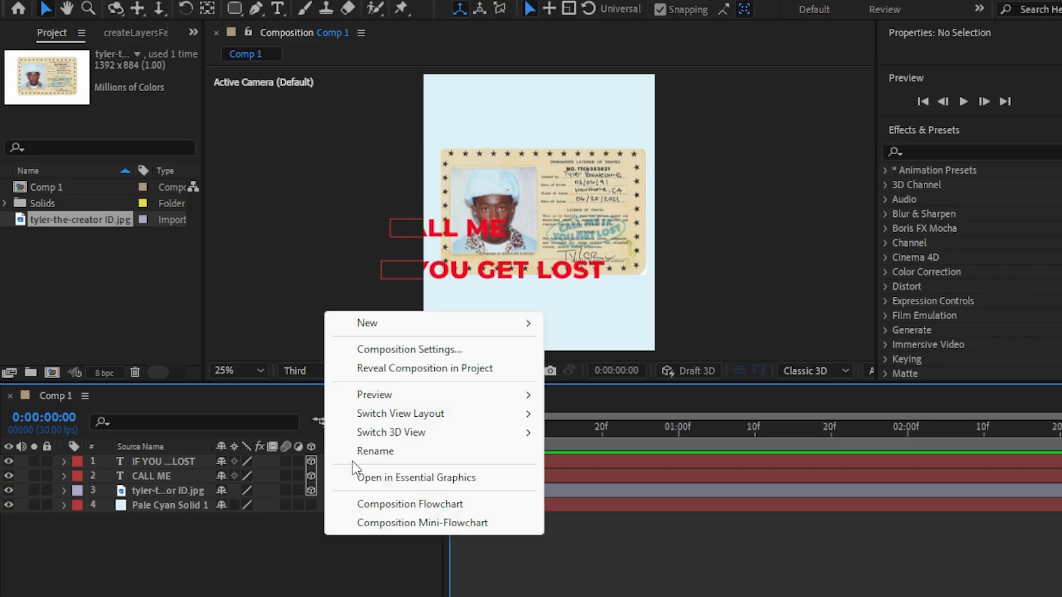
mouse_move(397, 328)
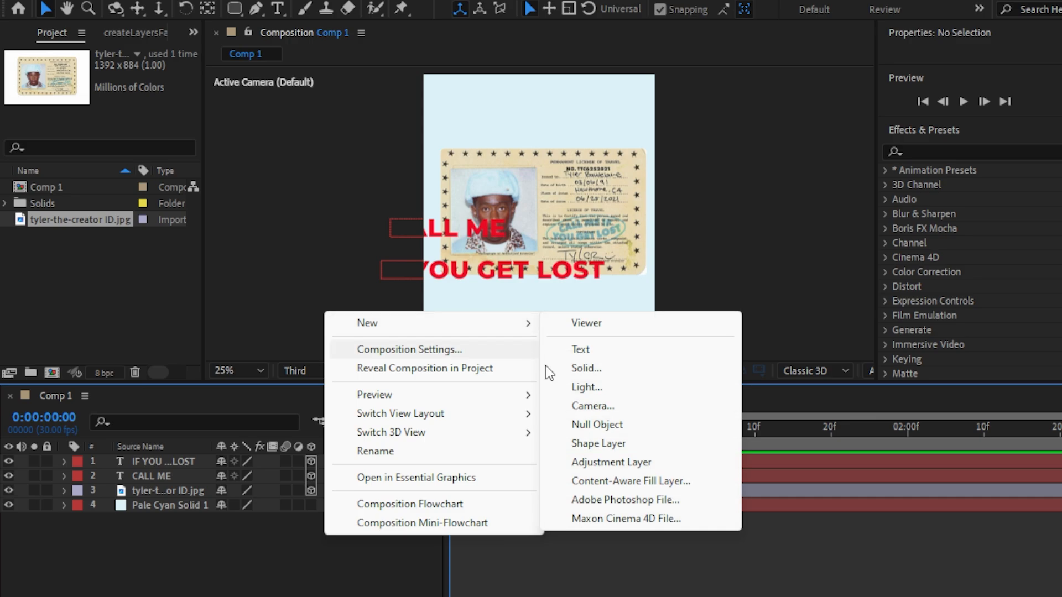
click(593, 410)
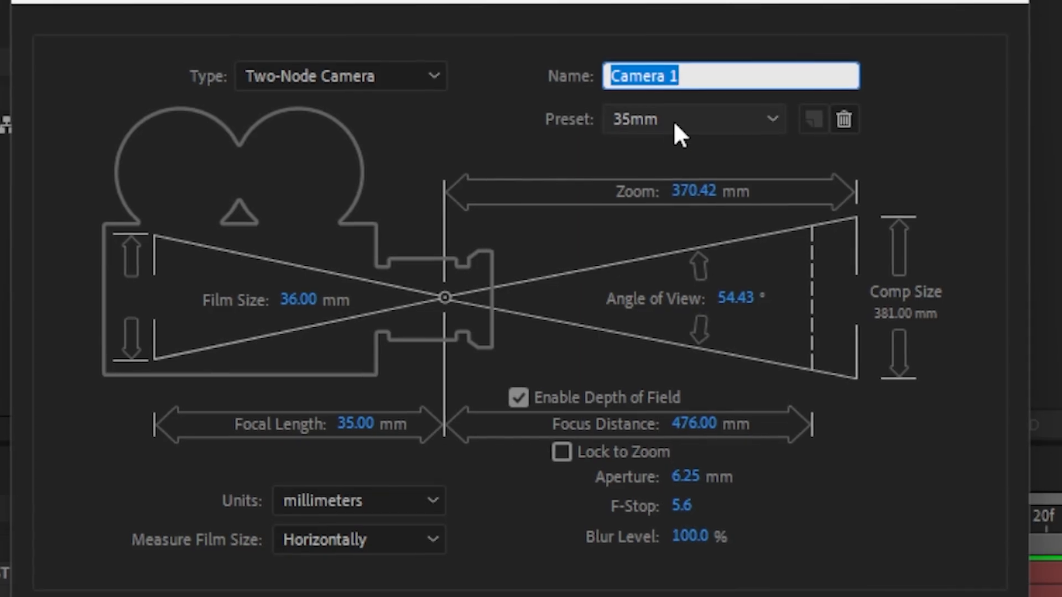
click(600, 184)
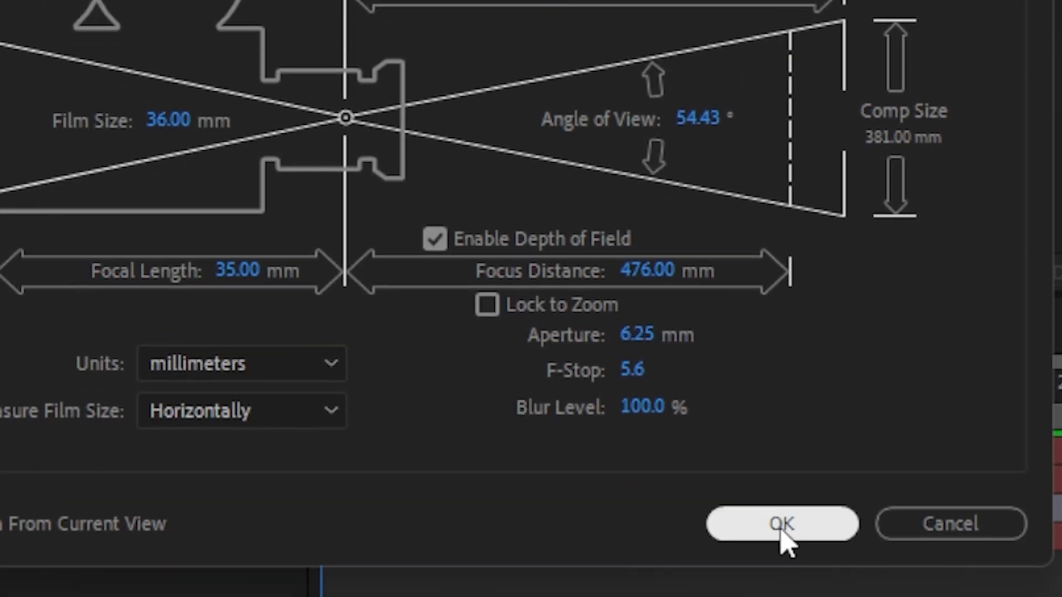
click(783, 525)
Stagger the text layers in time, starting CALL ME at about frame 9 and IF YOU GET LOST just past one second.
drag(474, 489, 757, 464)
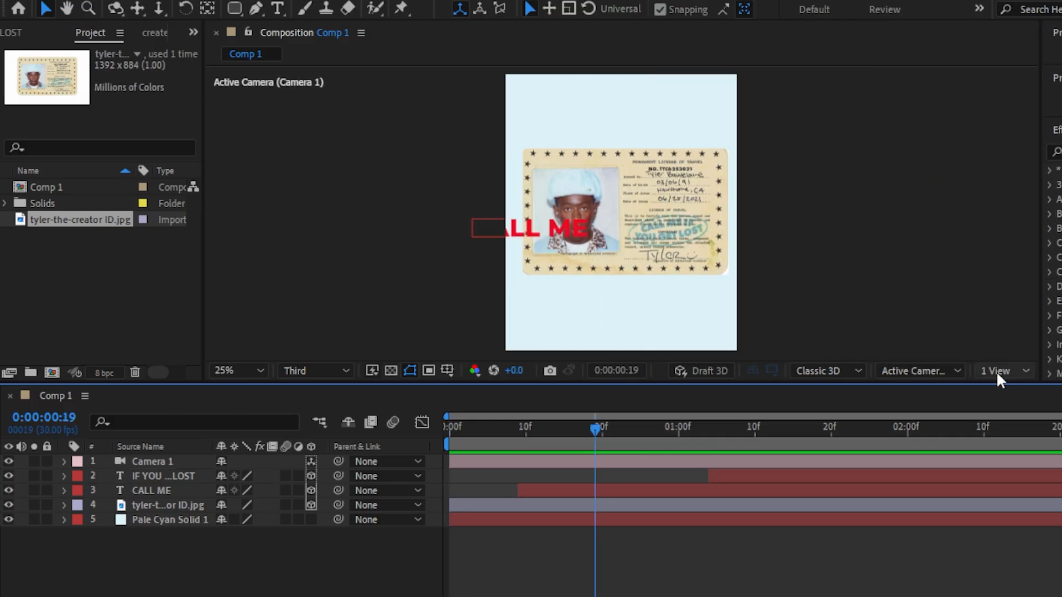
Show the composition in 2 Views, with Custom View 1 beside the active camera view.
click(997, 370)
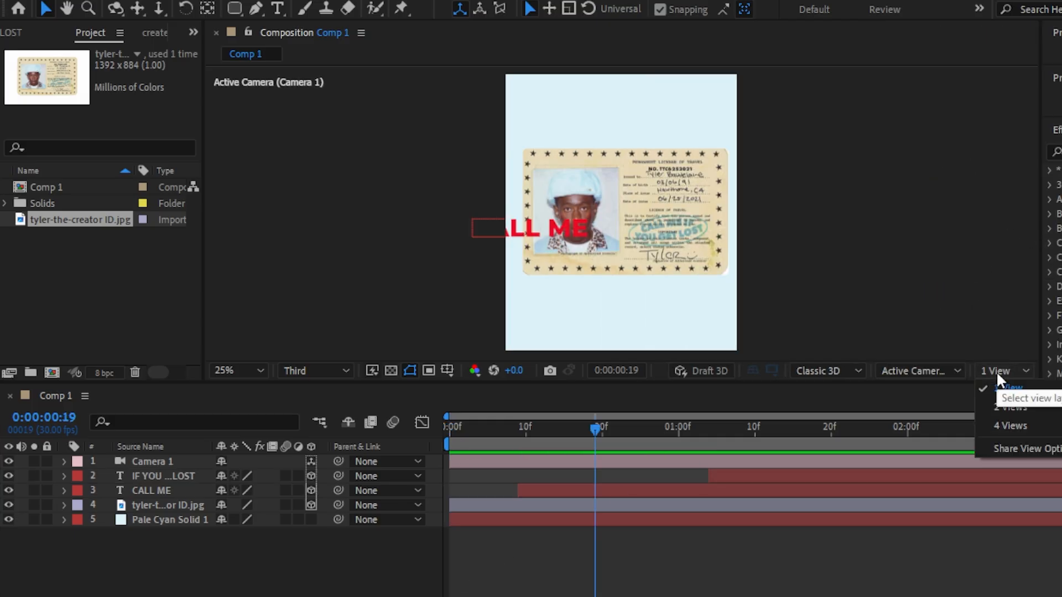
click(1008, 408)
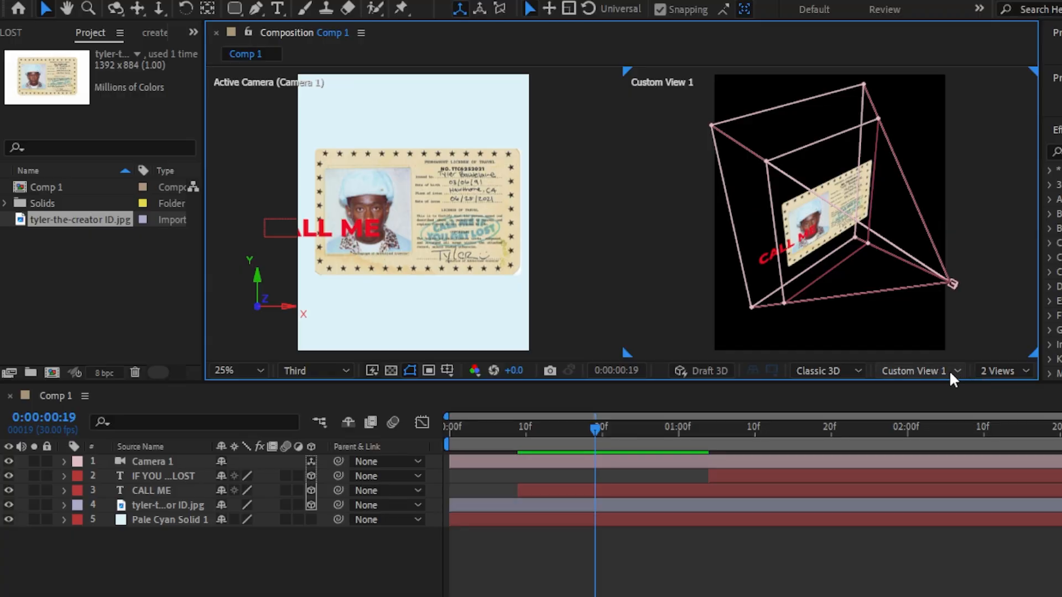
click(953, 371)
click(918, 254)
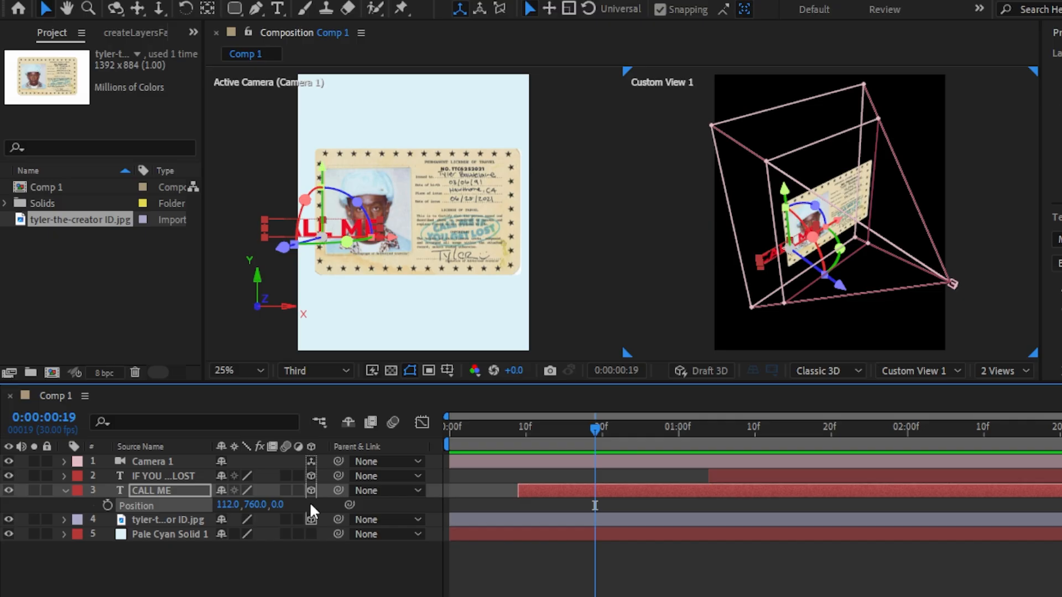
Bring the CALL ME text layer toward the camera by setting its Z position to -399.
drag(378, 517, 23, 508)
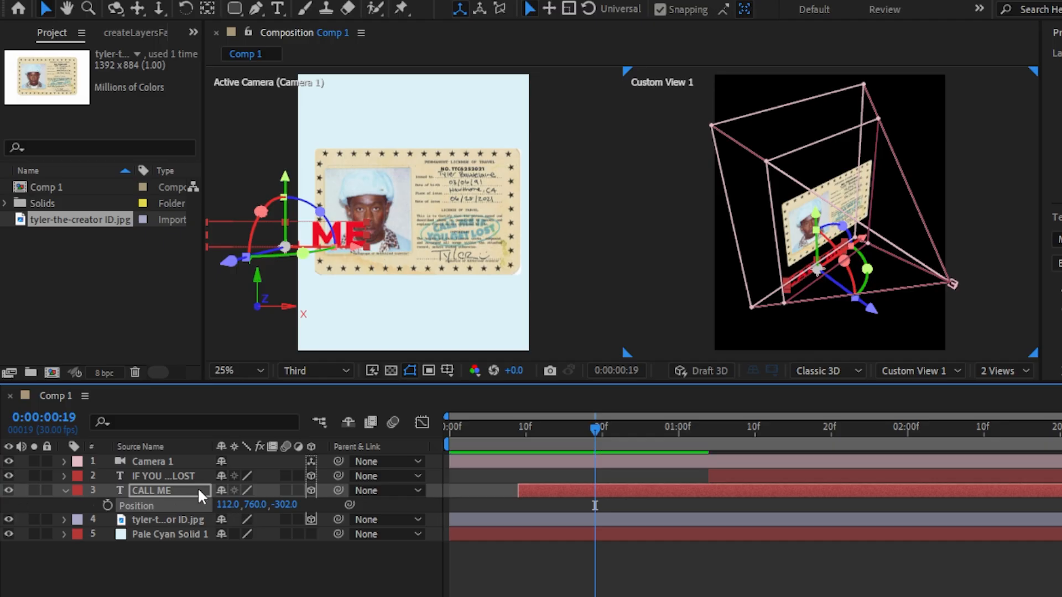
drag(284, 506, 204, 506)
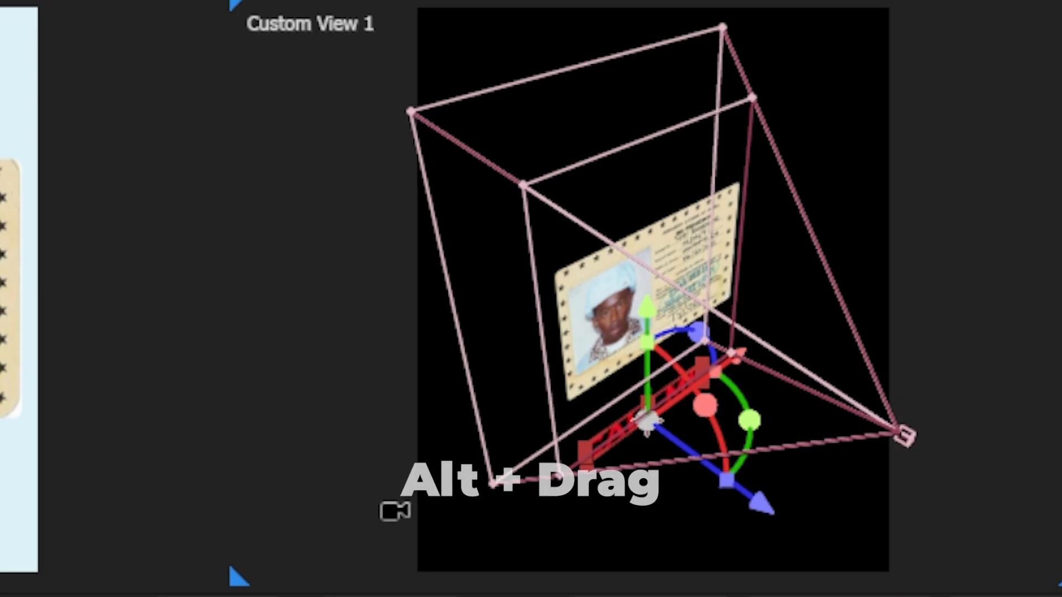
alt+drag(741, 326, 759, 317)
alt+drag(508, 504, 490, 490)
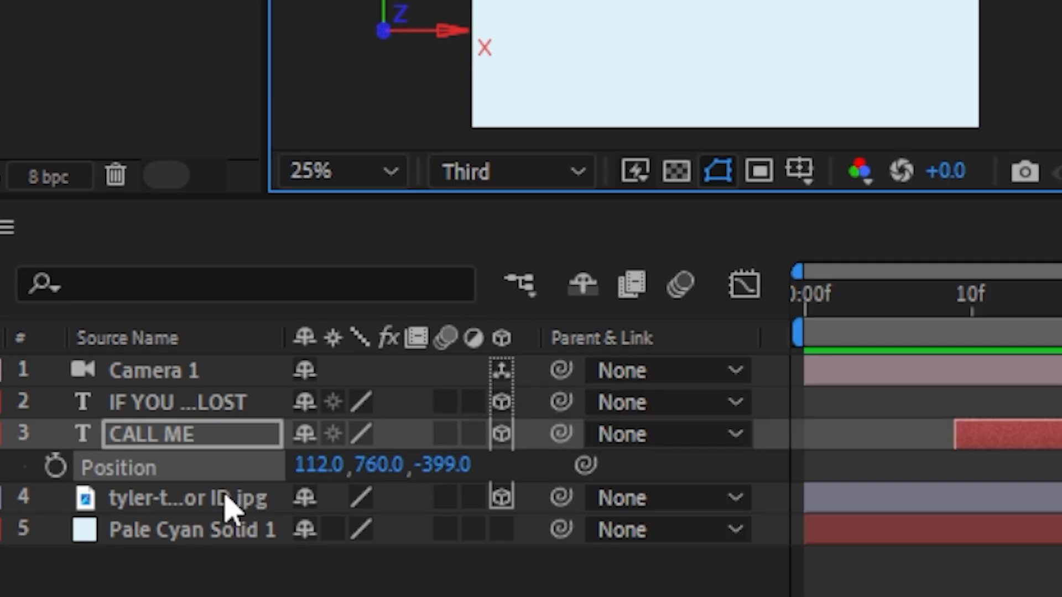
Bring the ID card layer toward the camera by setting its Z position to -113.
click(224, 499)
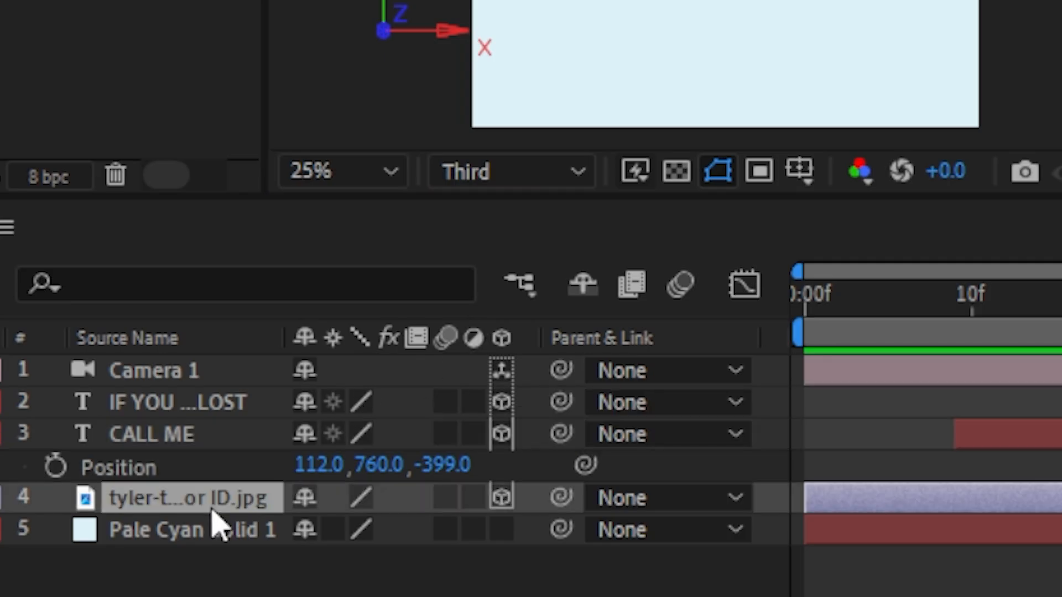
key(p)
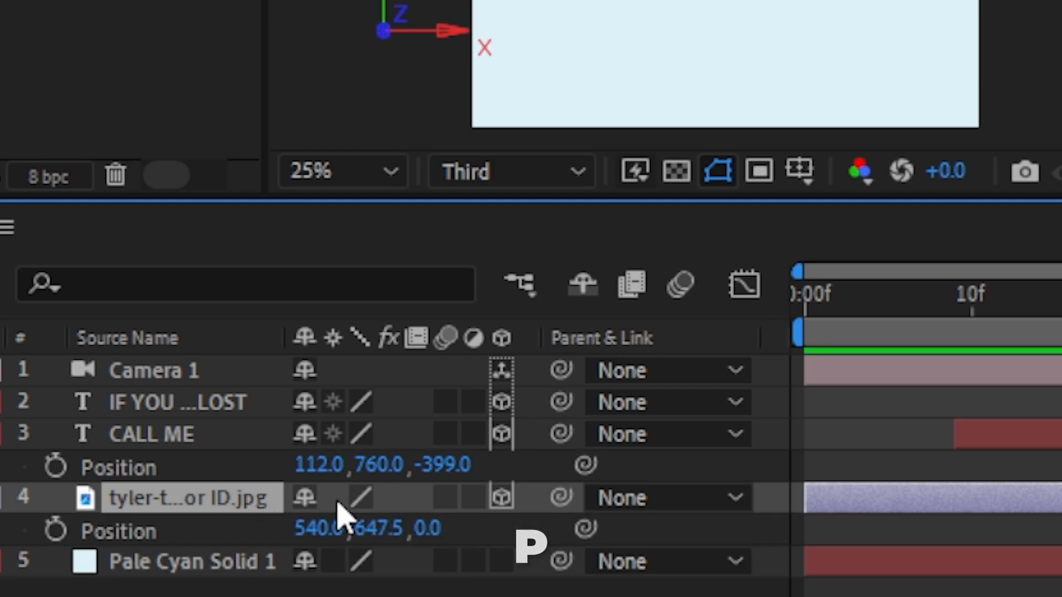
drag(308, 532, 184, 535)
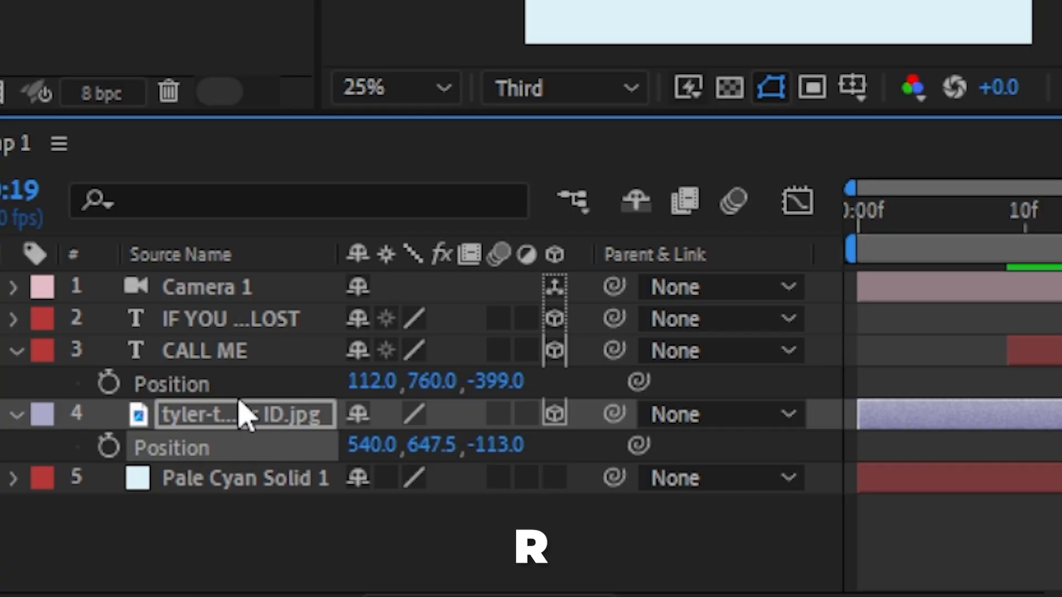
Tilt the ID card layer in 3D with X Rotation at -23° and Y Rotation at 7°.
key(r)
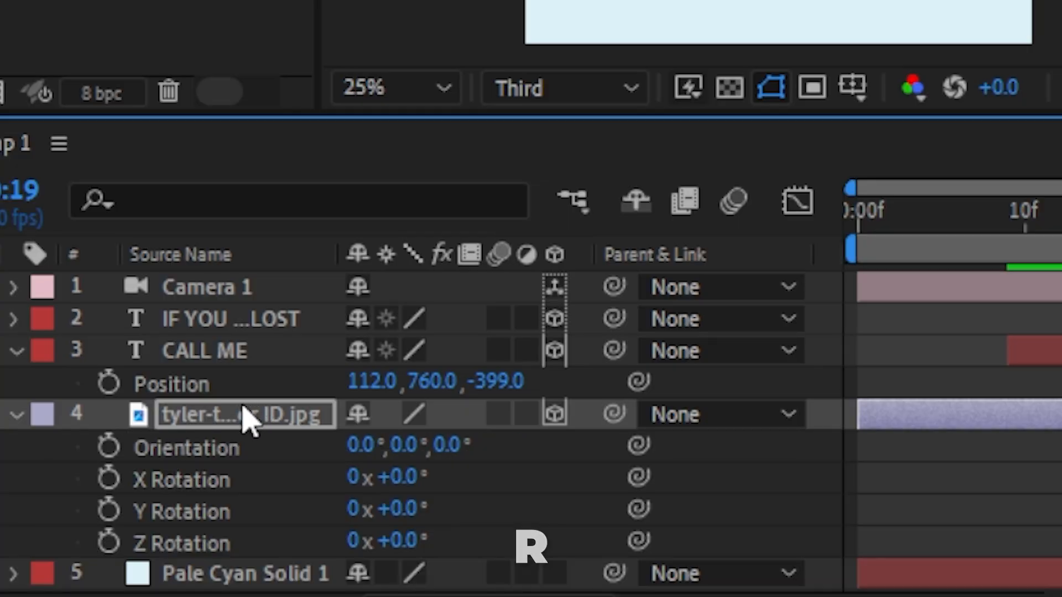
drag(412, 518, 413, 507)
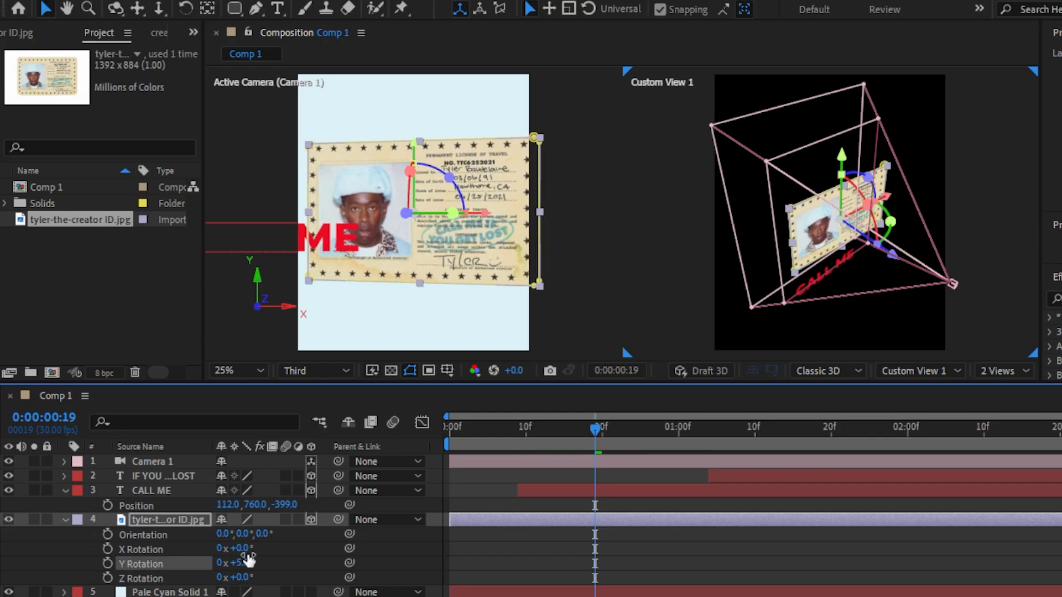
drag(241, 564, 224, 548)
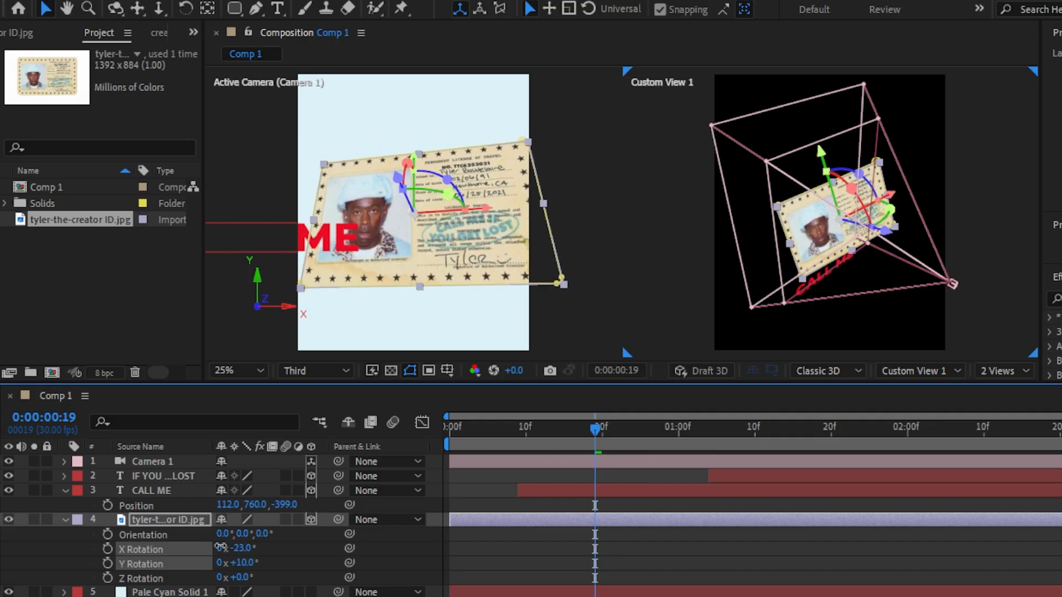
drag(244, 562, 241, 562)
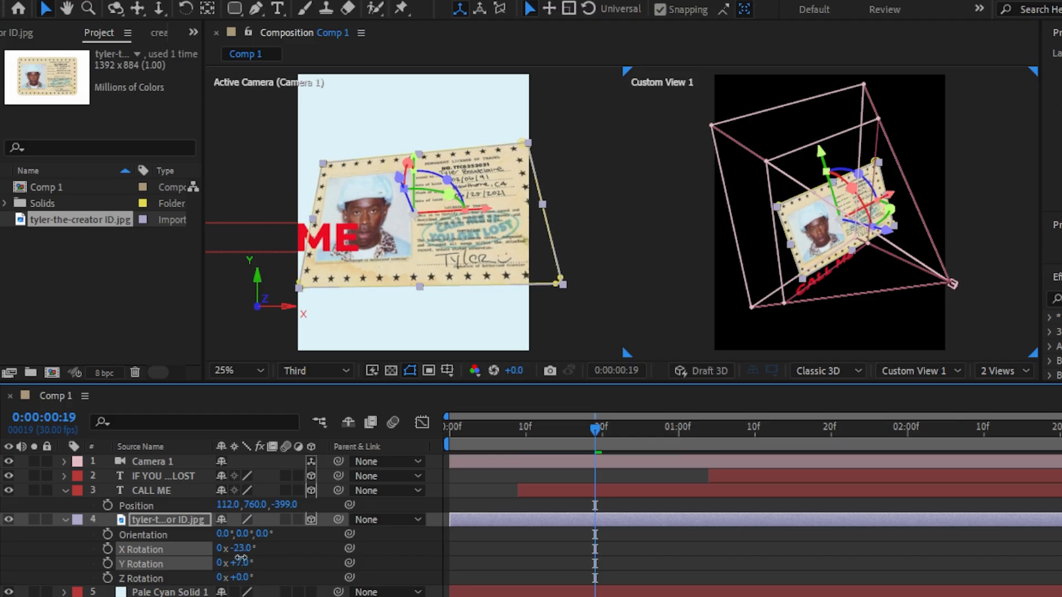
Set the ID card layer's Z position to -161 and move the CALL ME text to X 201.6 and Z -633.4.
key(p)
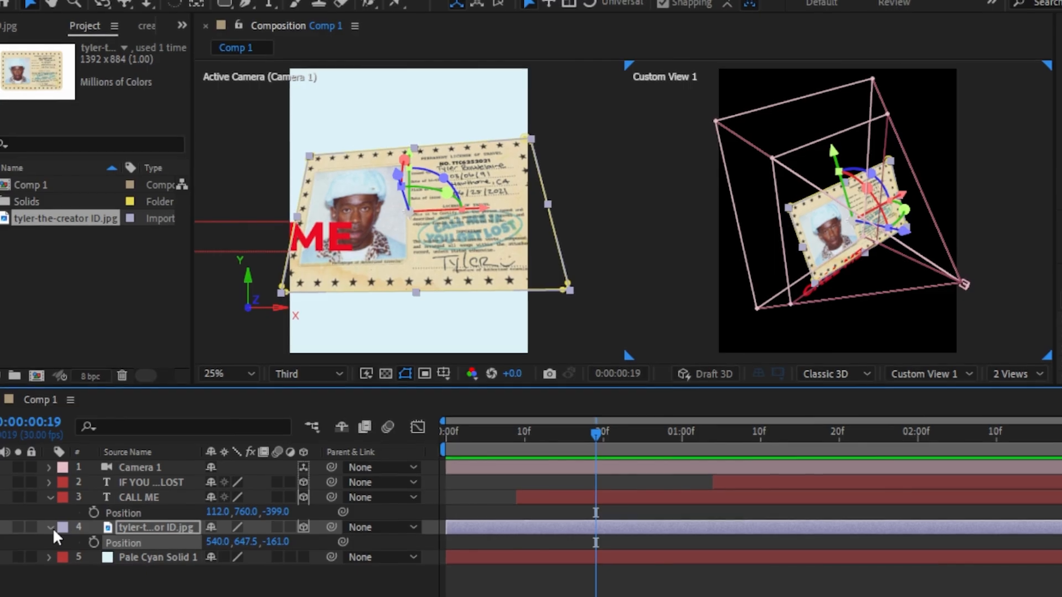
click(52, 528)
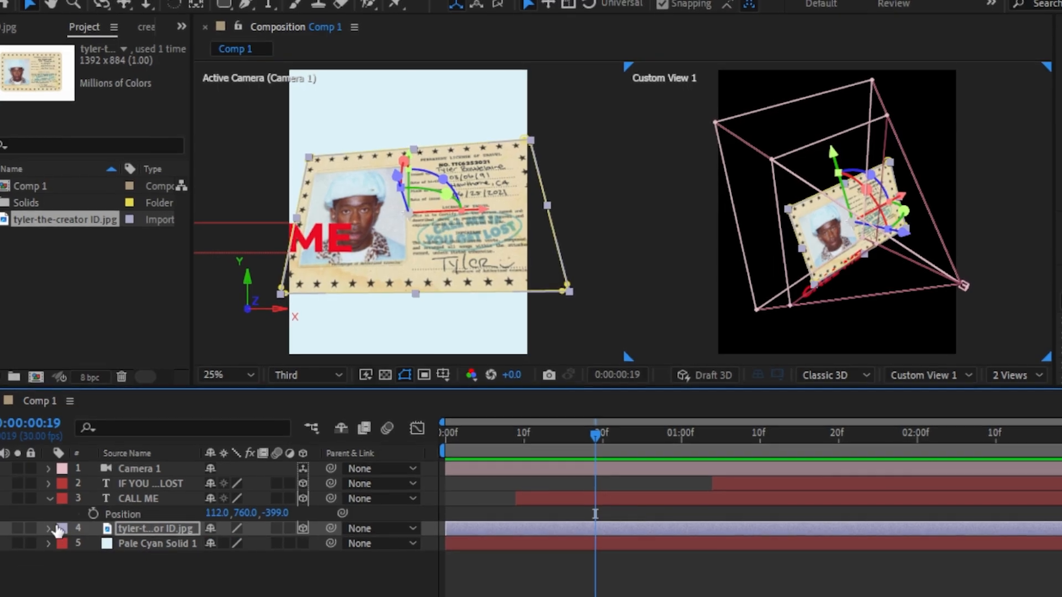
drag(273, 513, 257, 511)
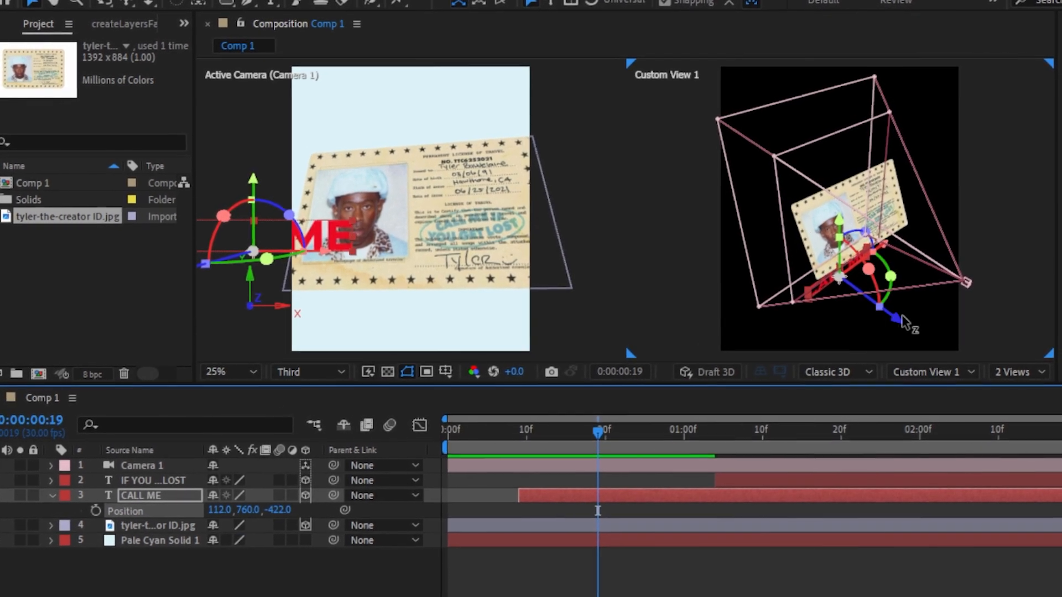
drag(922, 326, 899, 324)
mouse_move(884, 261)
mouse_down()
mouse_move(924, 245)
mouse_move(905, 258)
mouse_up()
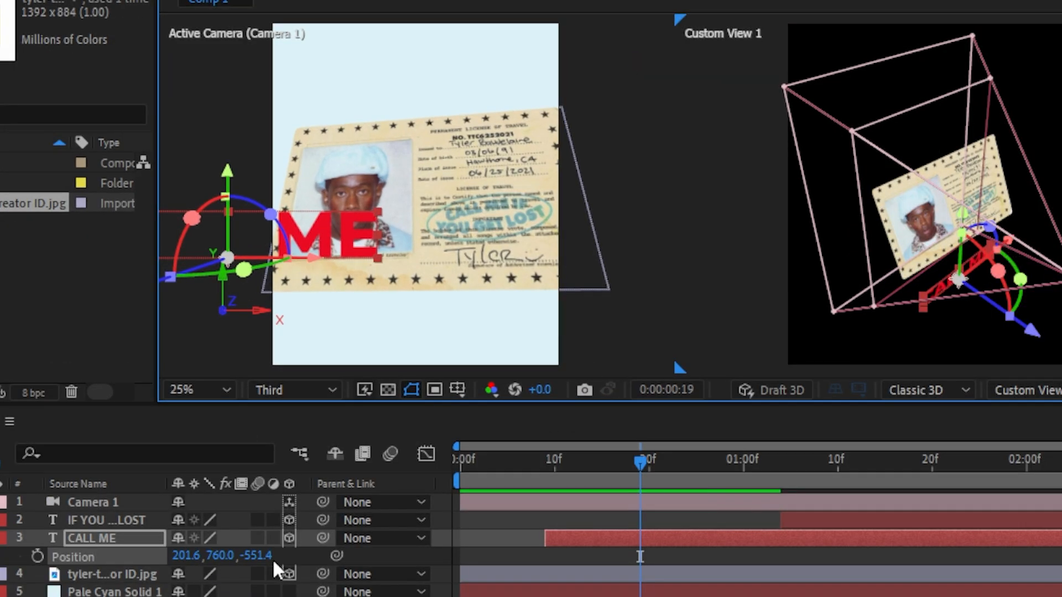
drag(257, 555, 144, 555)
Tilt the CALL ME text in 3D and bring it closer to the camera with its Z position at -834.4.
key(r)
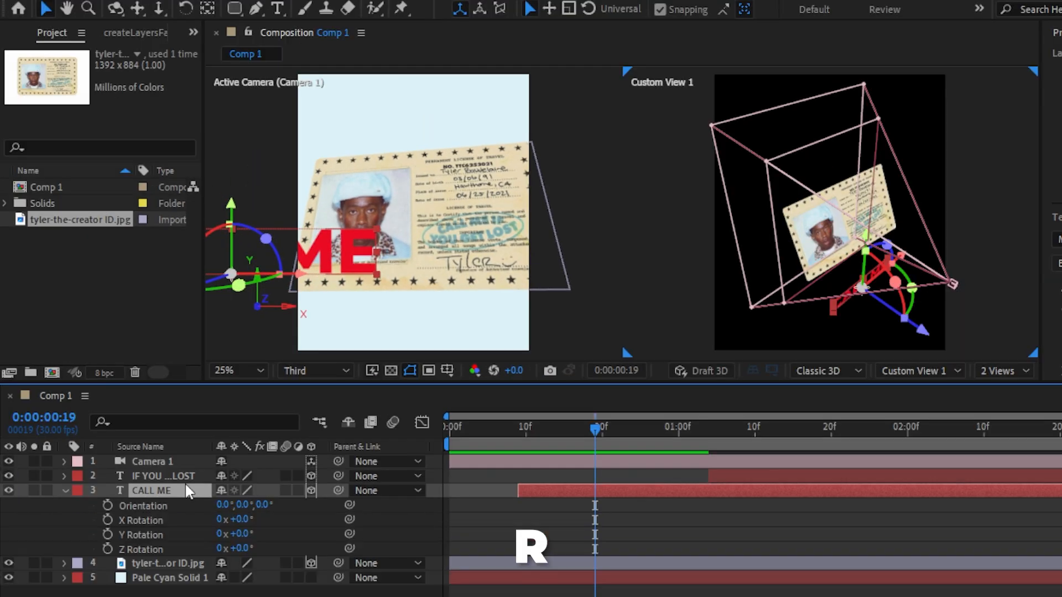
mouse_move(248, 531)
mouse_down()
mouse_move(228, 529)
mouse_move(254, 517)
mouse_up()
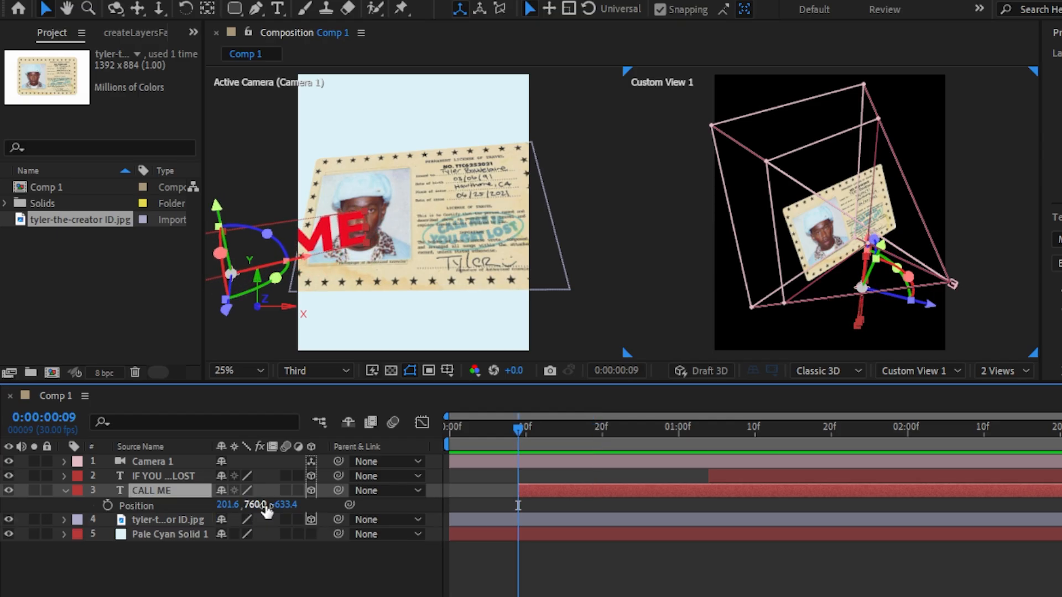
drag(281, 512, 304, 497)
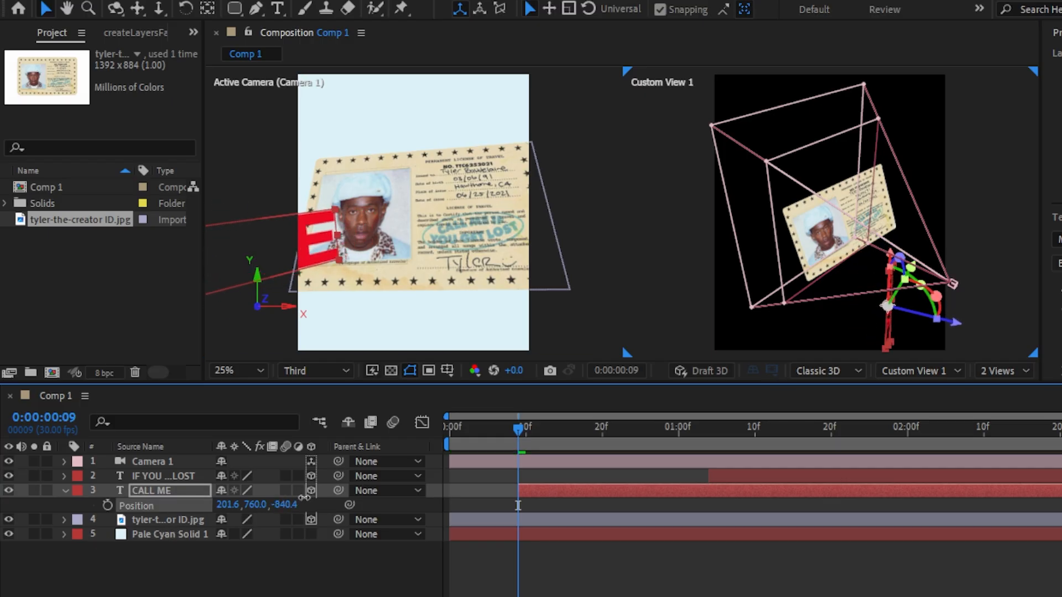
Push the ID card layer back from the camera by setting its Z position to -31.
click(168, 519)
key(p)
drag(281, 535, 394, 491)
drag(275, 534, 240, 535)
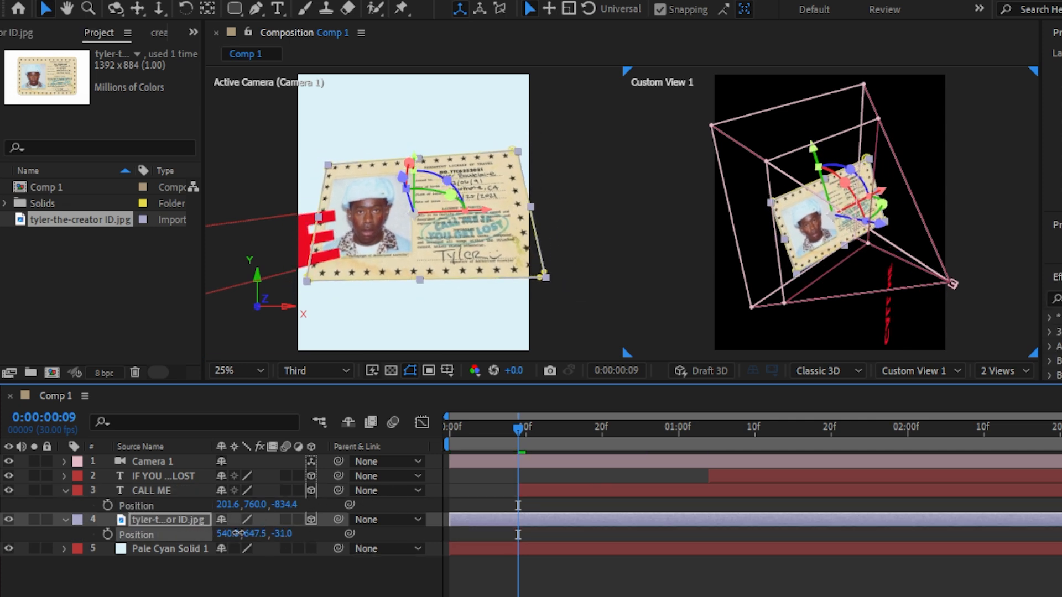
click(65, 520)
click(65, 490)
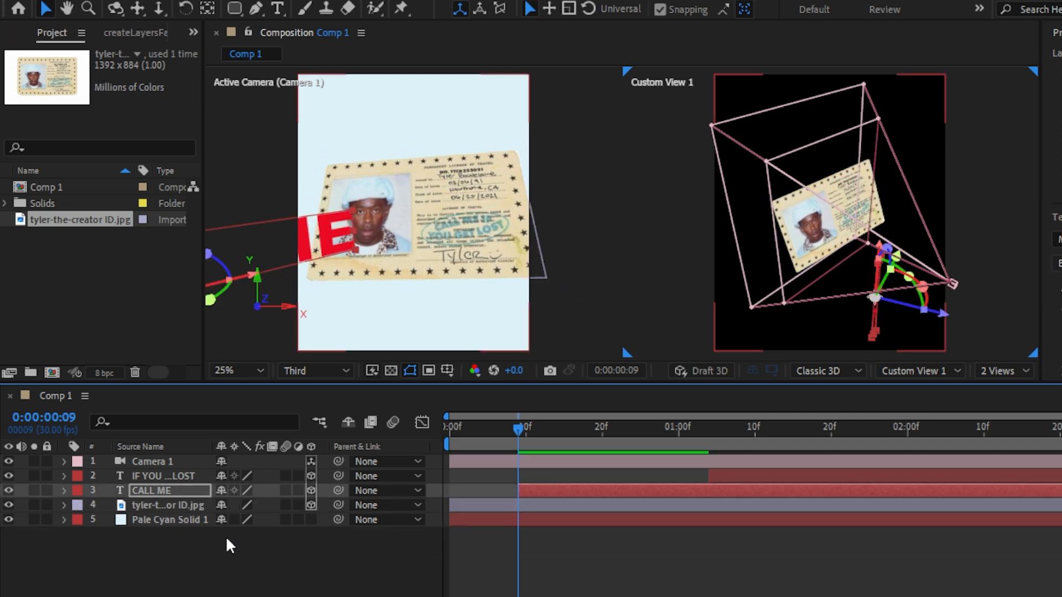
Add a 3D null object to the composition and parent Camera 1 to it.
click(236, 546)
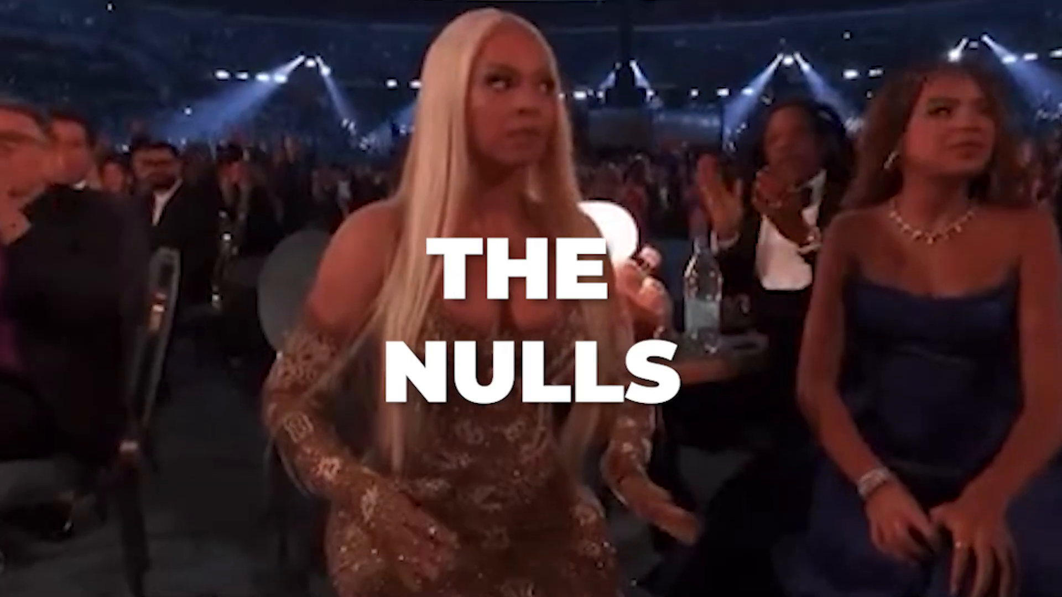
right_click(234, 545)
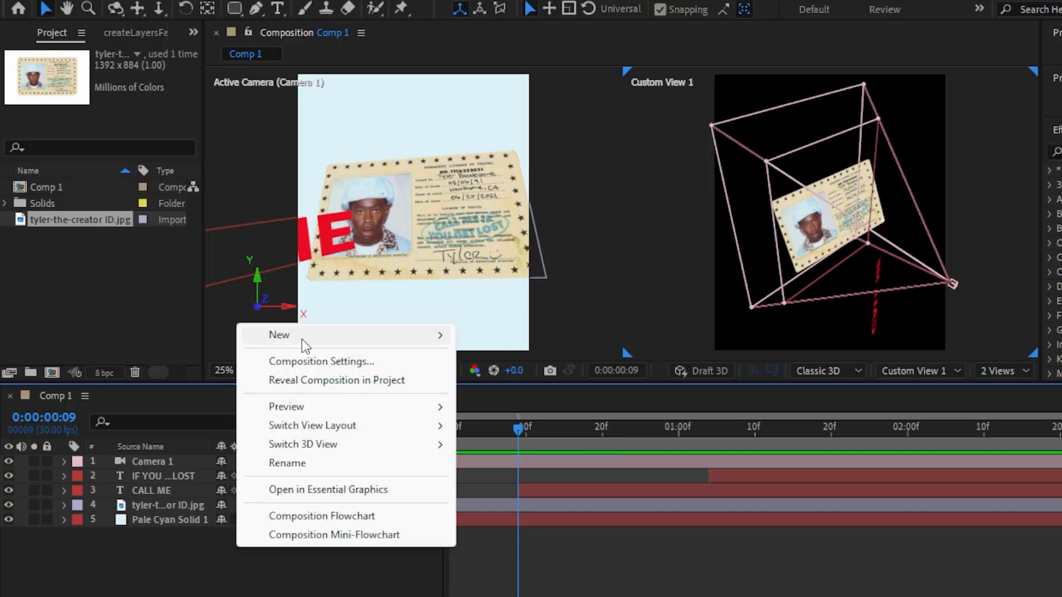
mouse_move(303, 342)
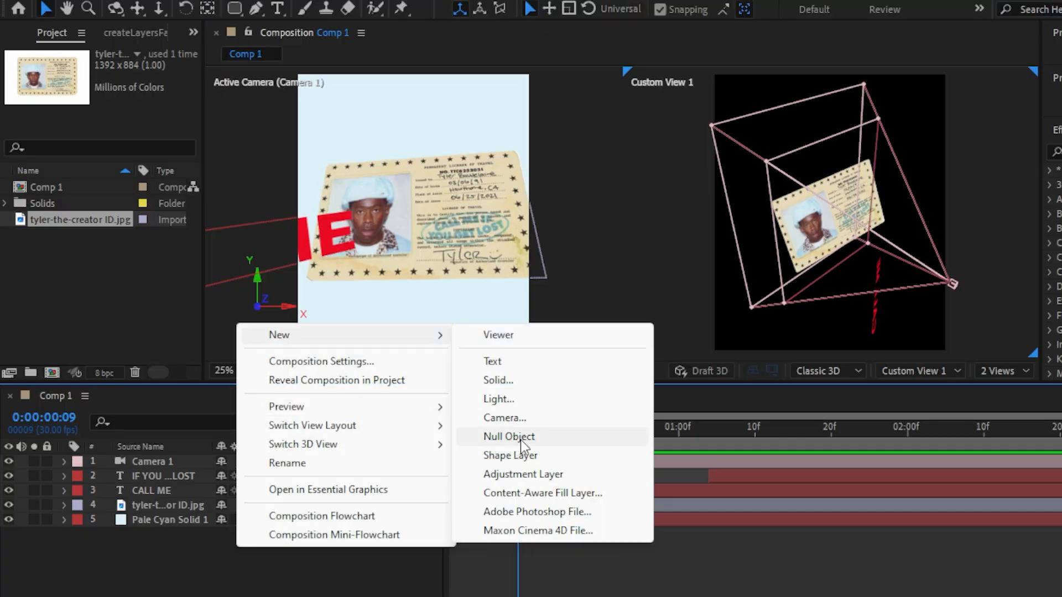
click(512, 438)
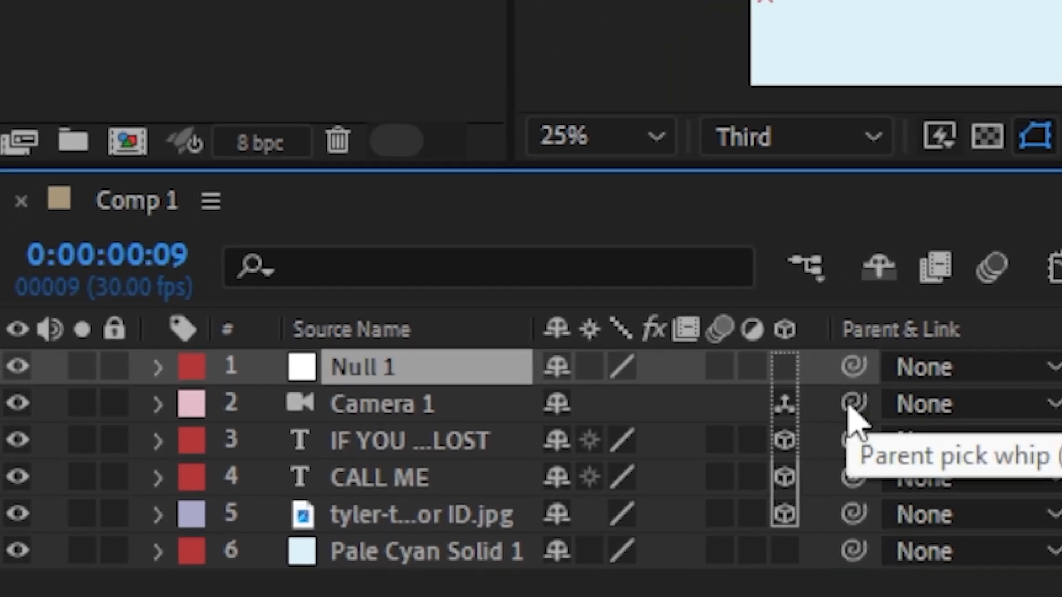
drag(850, 407, 471, 380)
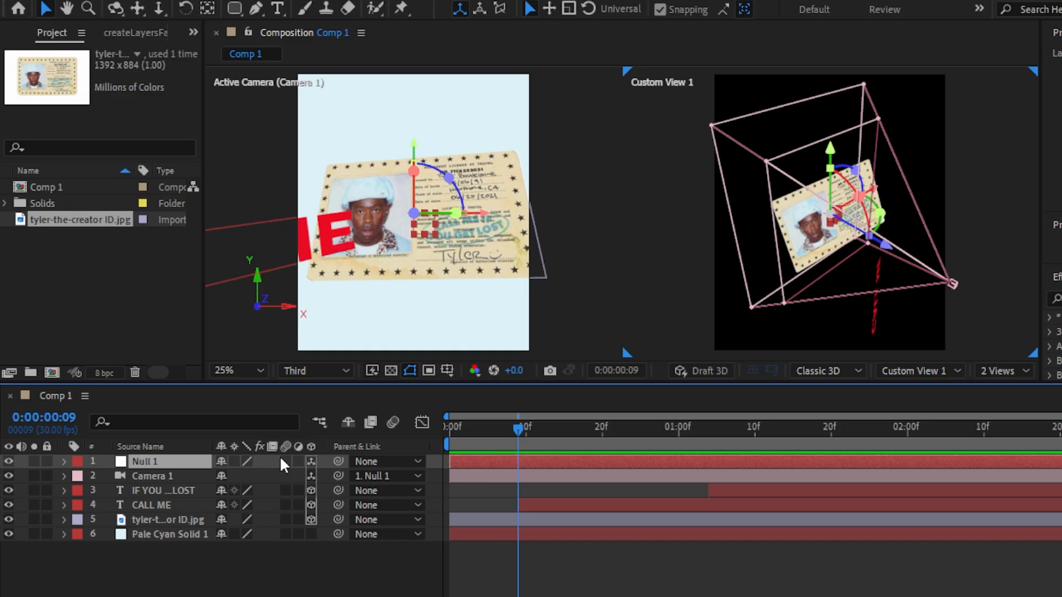
key(p)
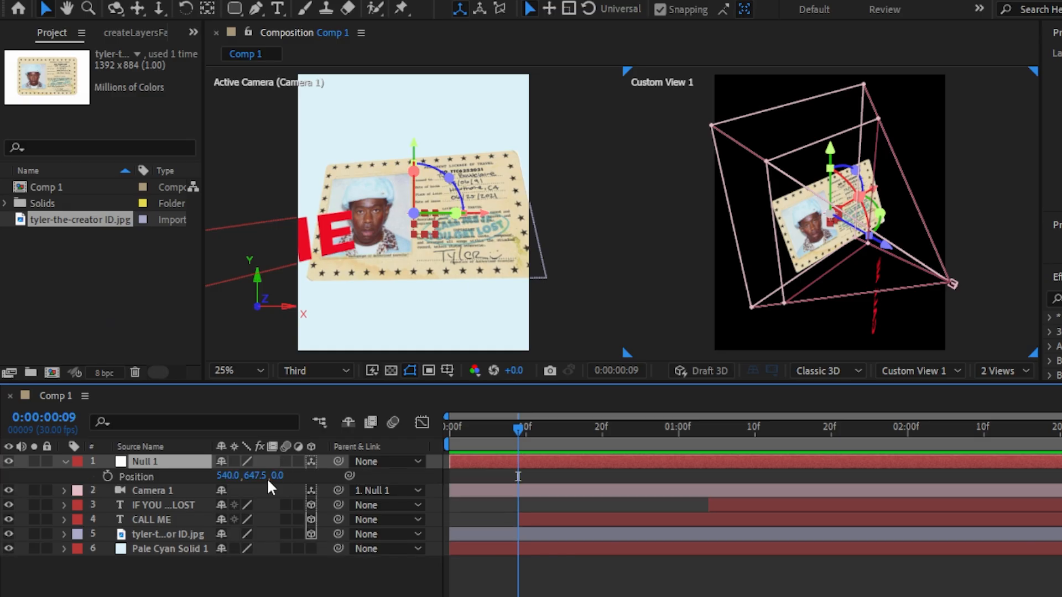
drag(272, 476, 261, 509)
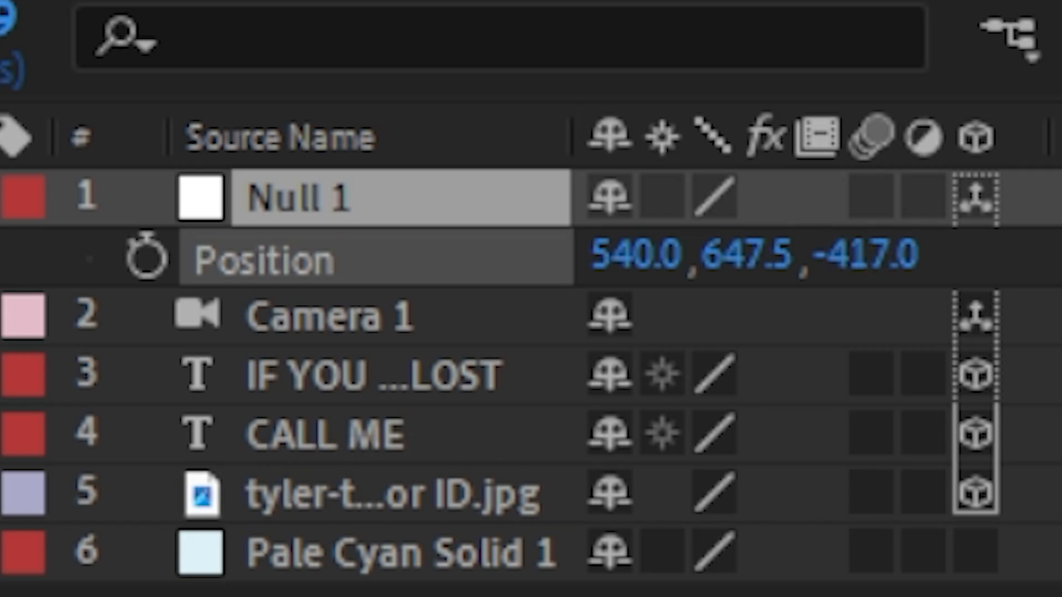
drag(866, 255, 858, 254)
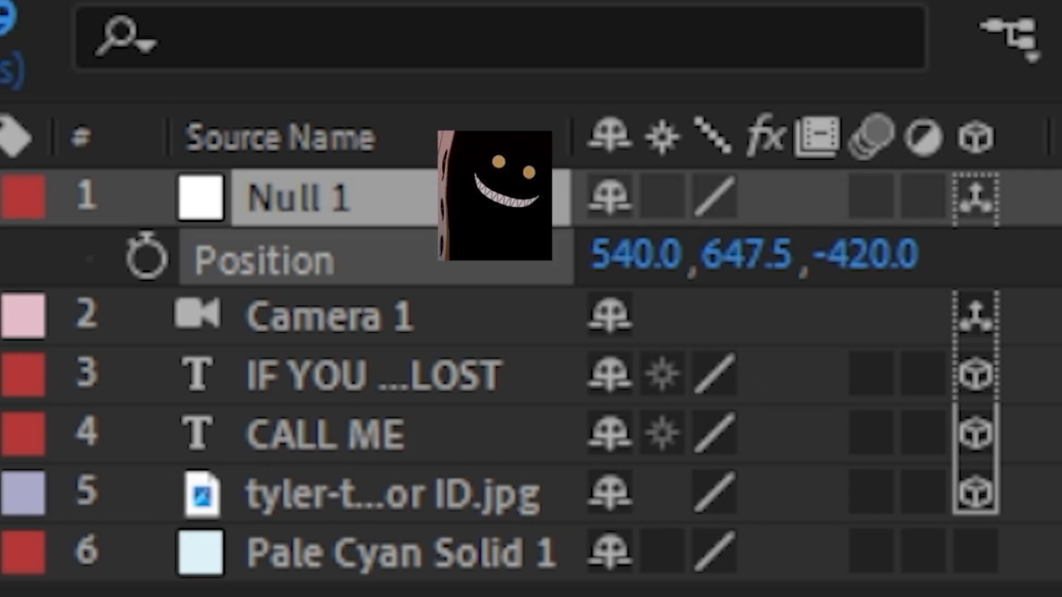
key(ctrl+z)
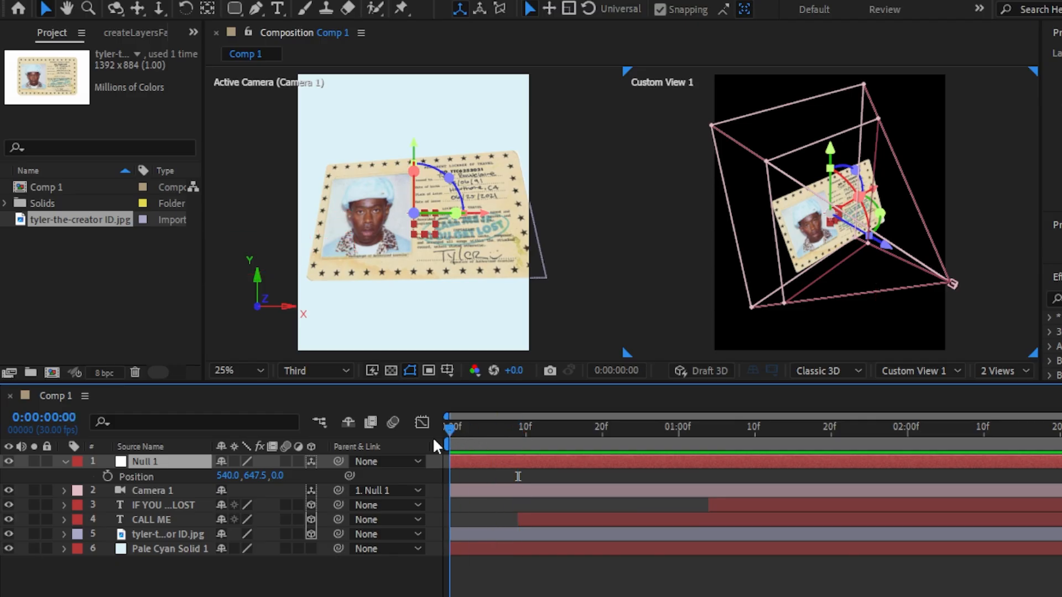
At 0:00:00:00, start keyframing the Position of Null 1 with its Z value set to 208.
drag(437, 438, 420, 442)
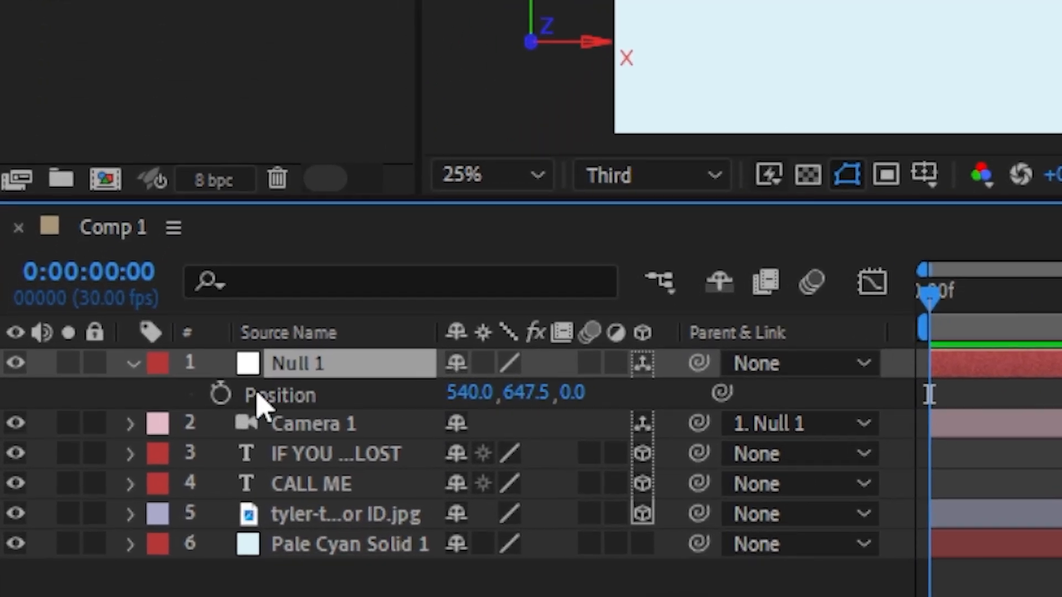
click(220, 395)
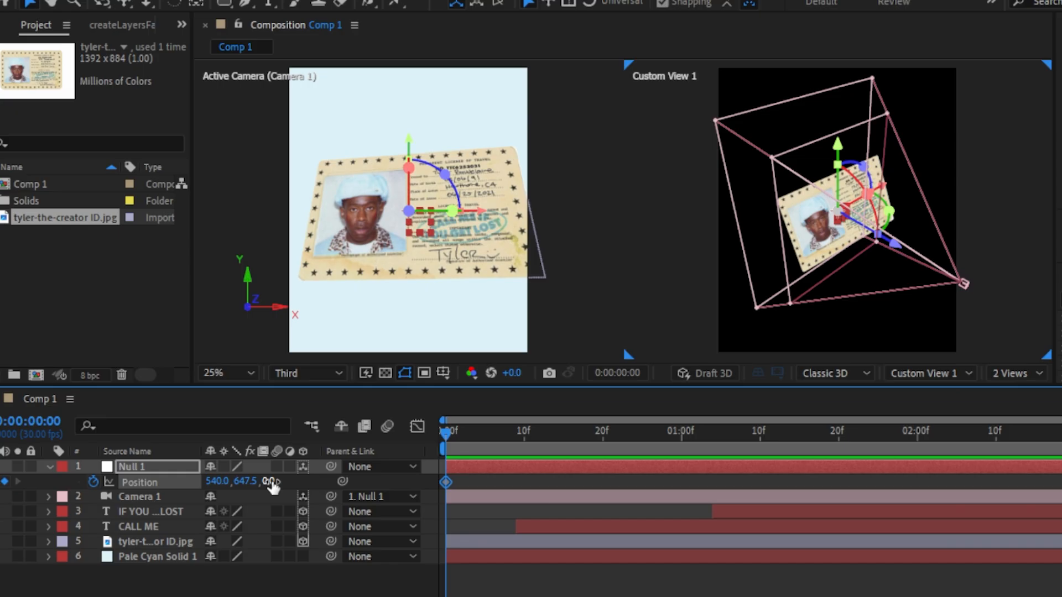
drag(573, 393, 899, 393)
drag(431, 483, 455, 480)
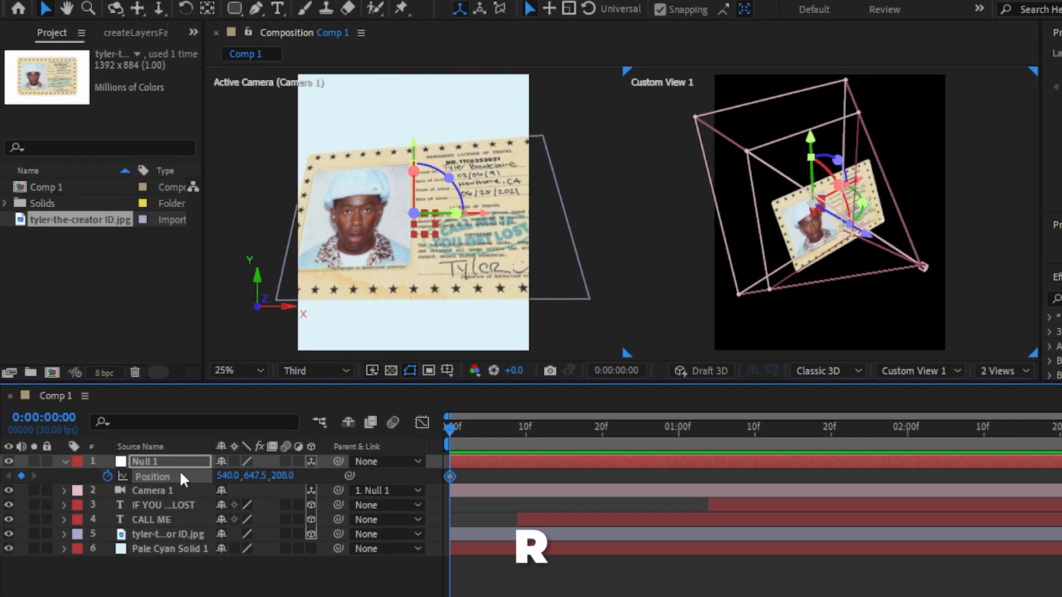
Add a Y Rotation keyframe to Null 1 at the first frame and show only the layer's keyframed properties.
key(r)
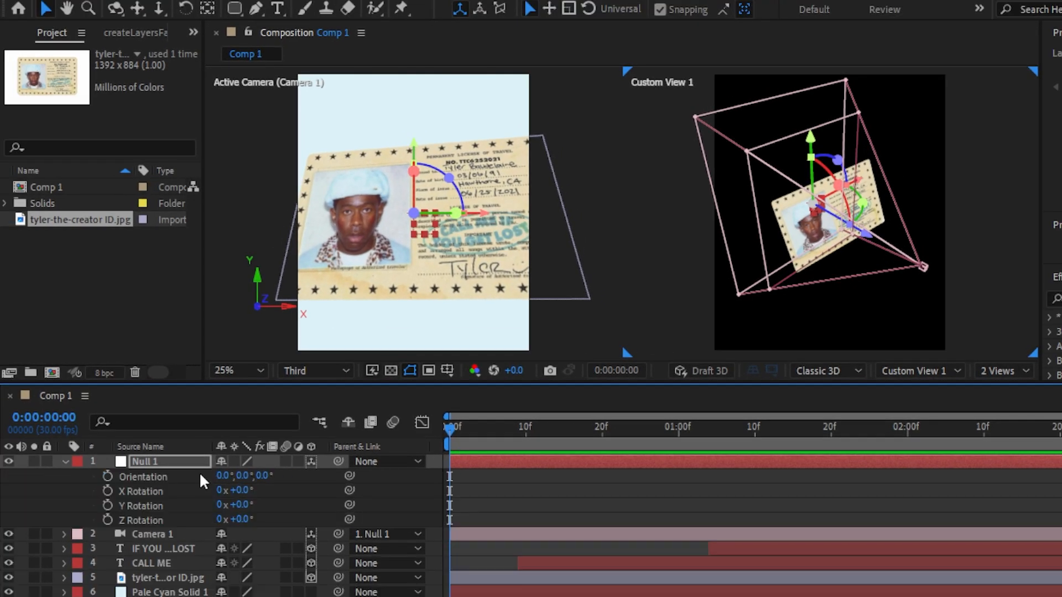
click(107, 505)
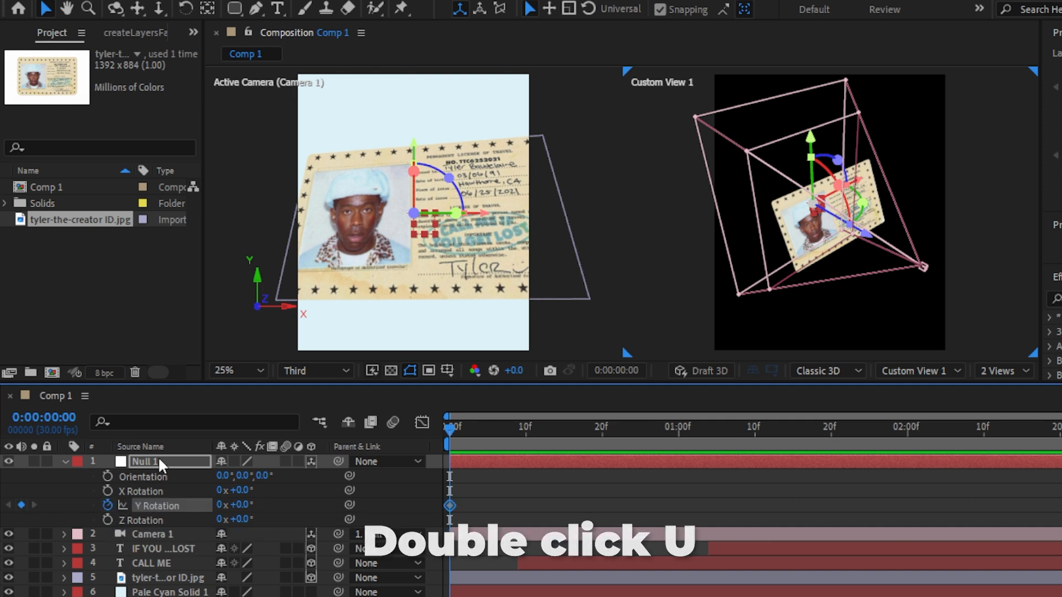
key(u)
key(u)
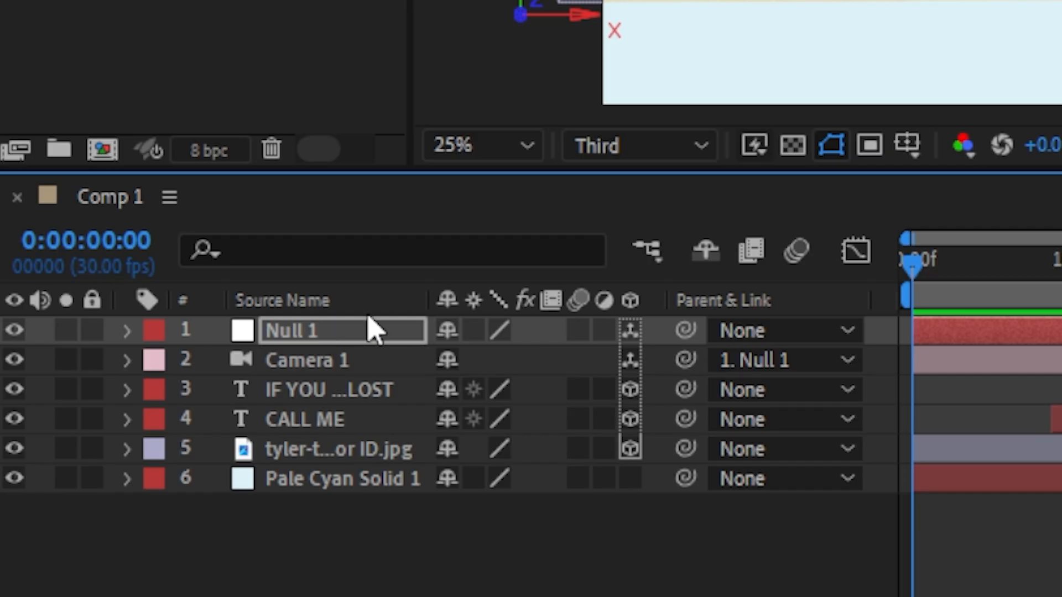
key(u)
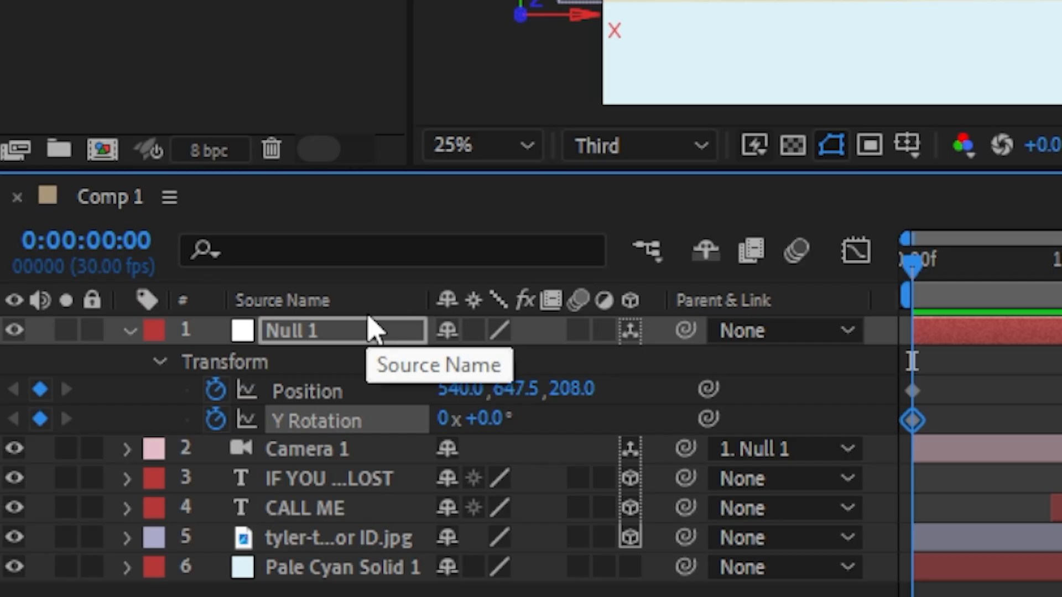
key(u)
key(u)
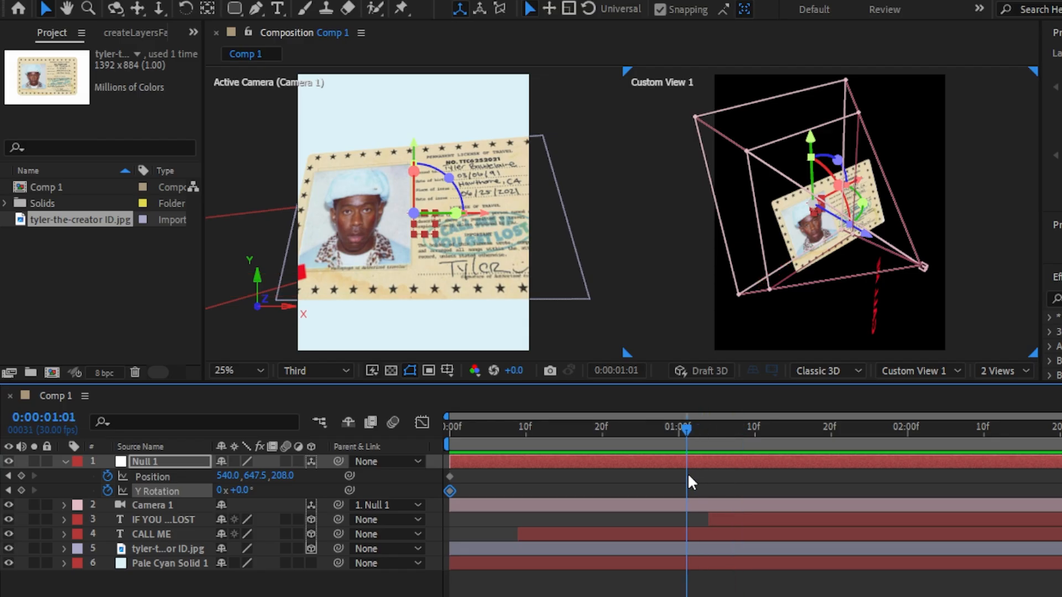
At 0:00:01:01, keyframe Null 1 with Position X at 318, Z at -564 and Y Rotation at 2°.
drag(285, 483, 43, 516)
drag(228, 476, 65, 482)
mouse_move(279, 476)
mouse_down()
mouse_move(125, 491)
mouse_move(236, 501)
mouse_move(284, 492)
mouse_up()
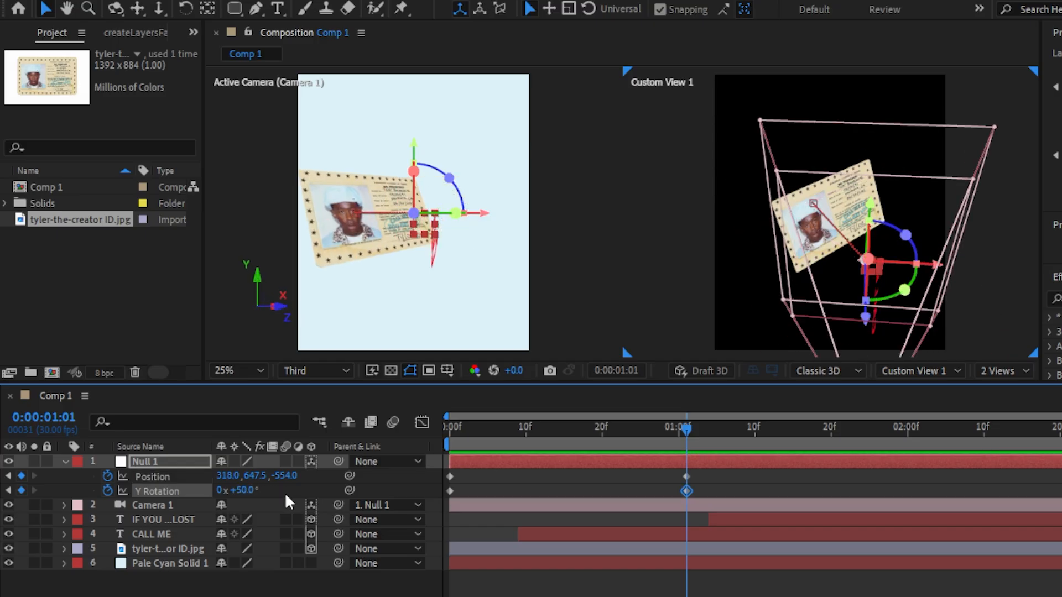
key(ctrl+z)
drag(251, 490, 248, 490)
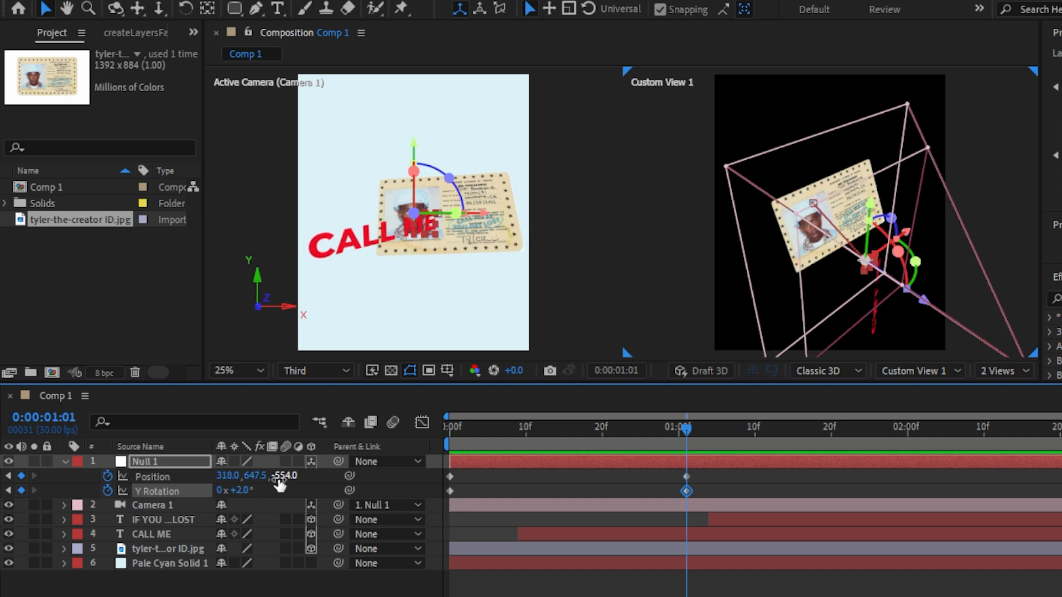
mouse_move(275, 476)
mouse_down()
mouse_move(291, 476)
mouse_move(269, 477)
mouse_up()
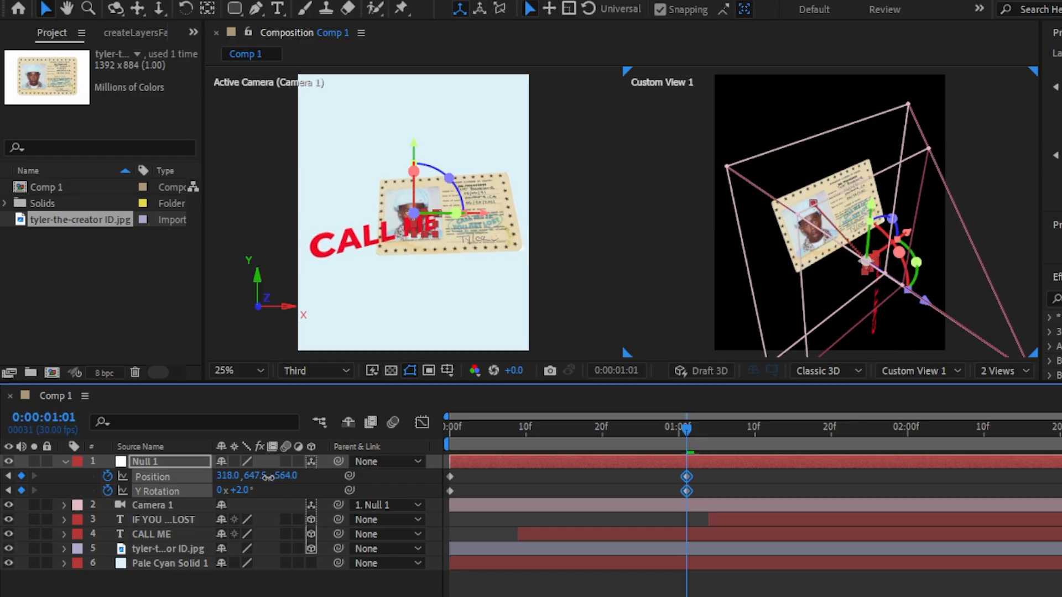
Preview the camera move from the start of the composition.
key(Home)
key(space)
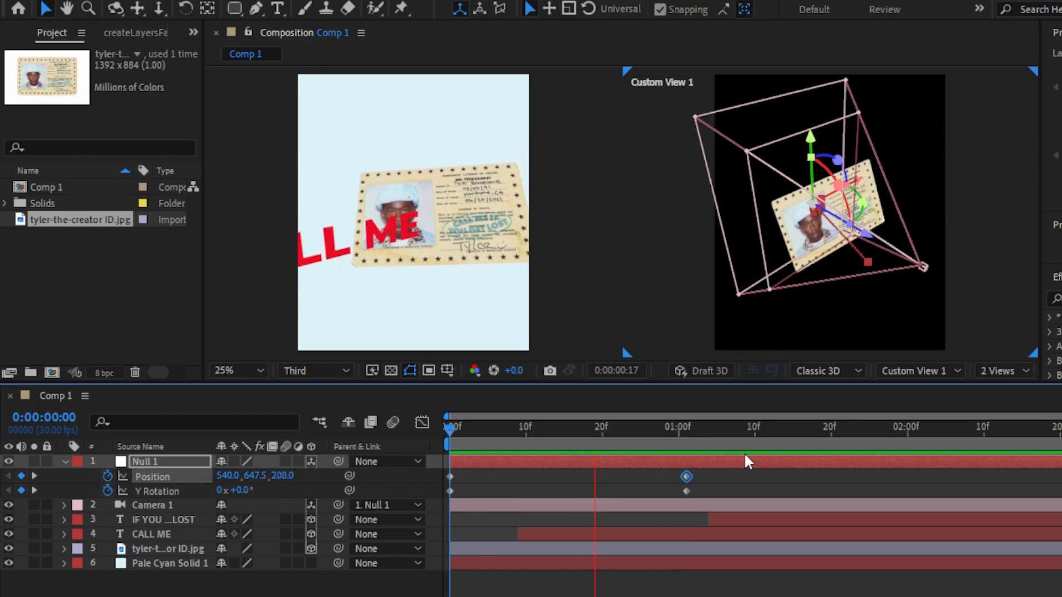
key(space)
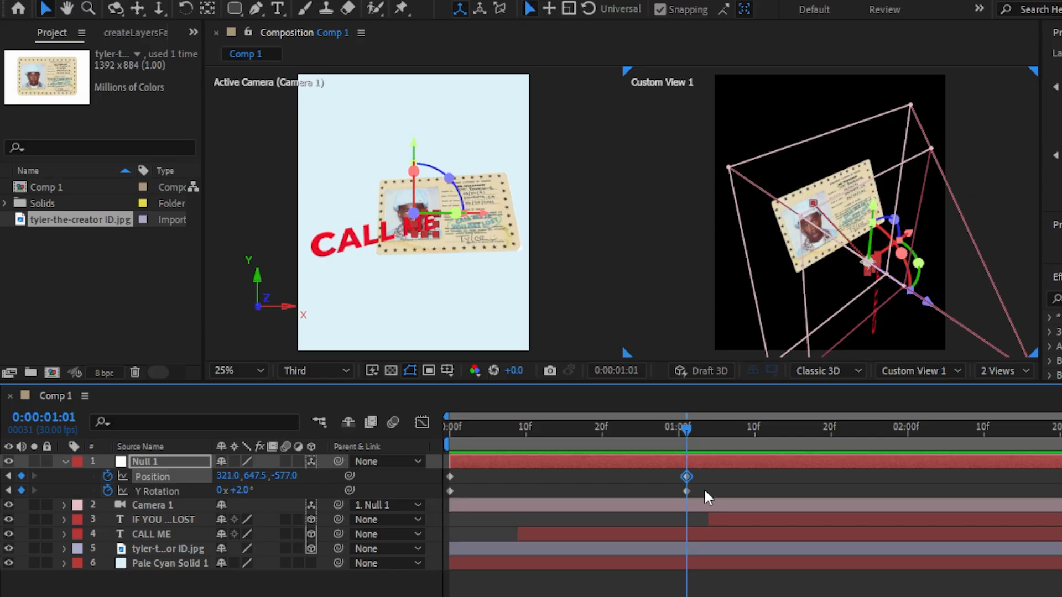
Apply Easy Ease to all of Null 1's Position and Y Rotation keyframes and keep them selected.
drag(706, 492, 449, 475)
right_click(450, 475)
mouse_move(525, 463)
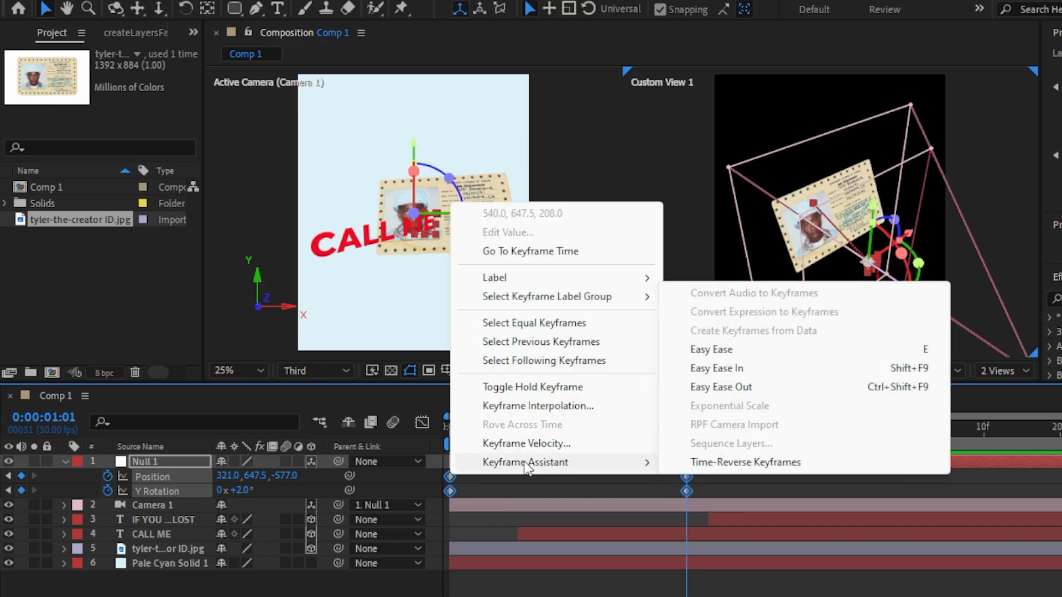
click(719, 354)
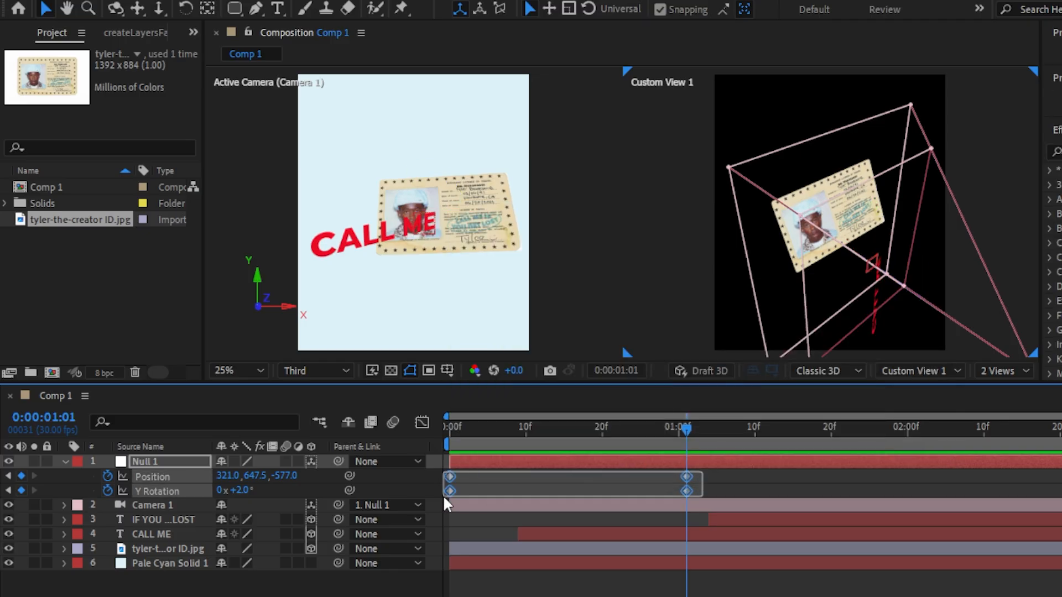
drag(445, 498, 445, 498)
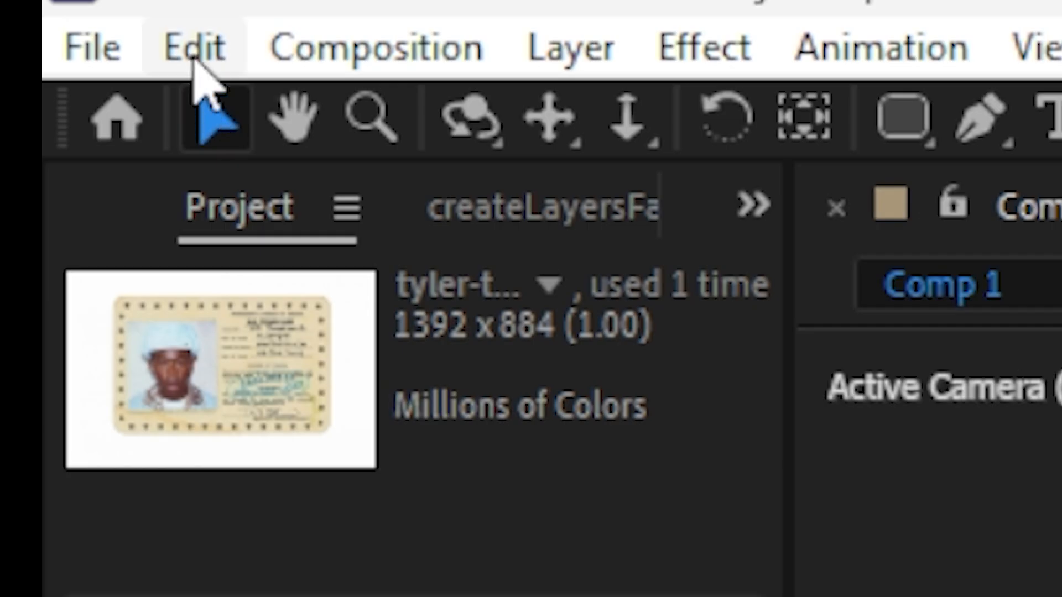
Look up the shortcut assigned to Set Keyframe to Easy Ease by searching the keyboard shortcuts for "eas".
click(39, 0)
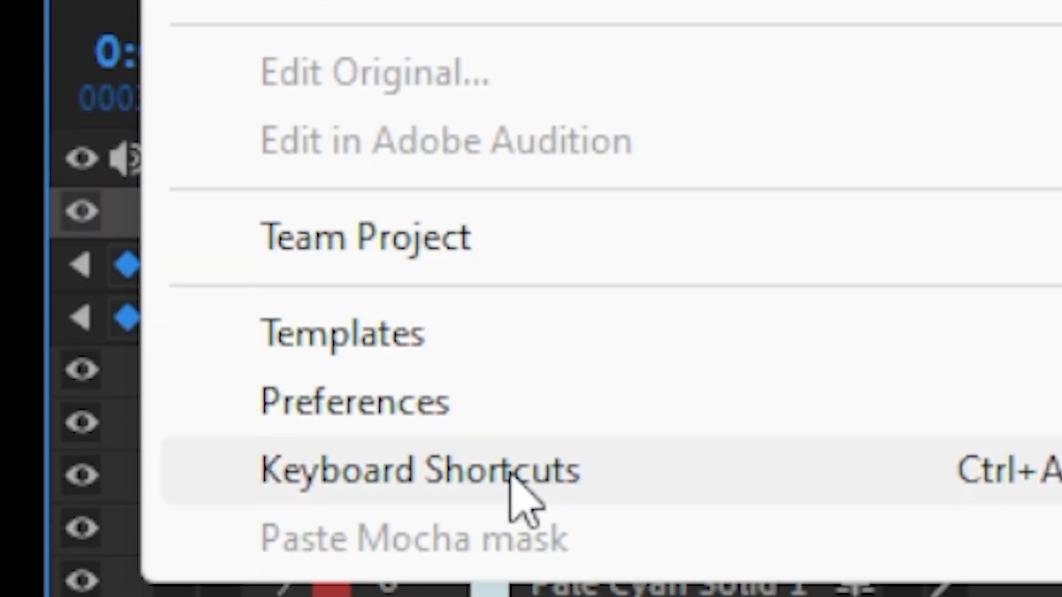
click(521, 478)
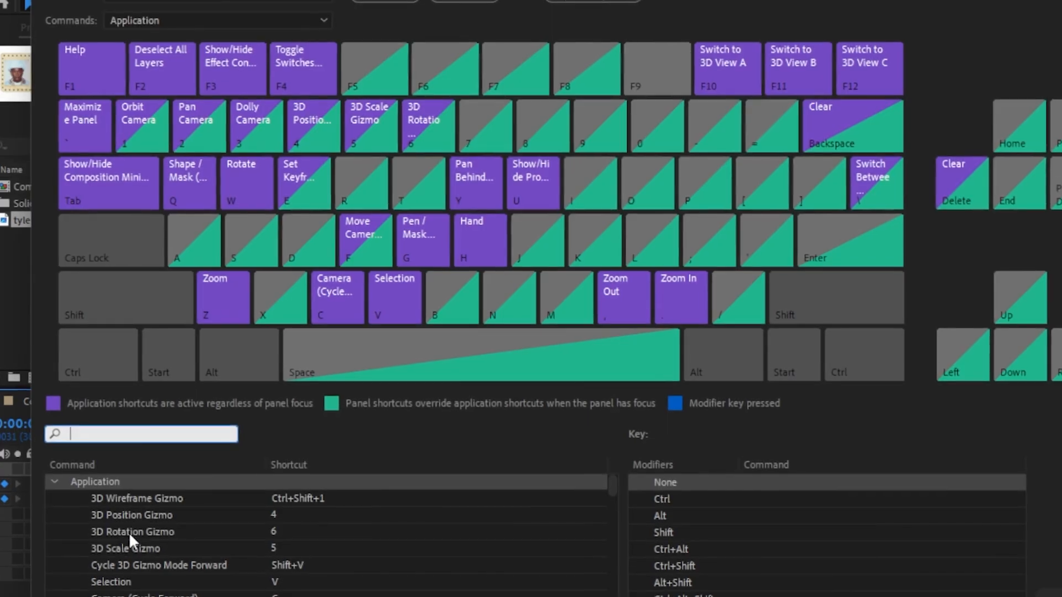
text(eas)
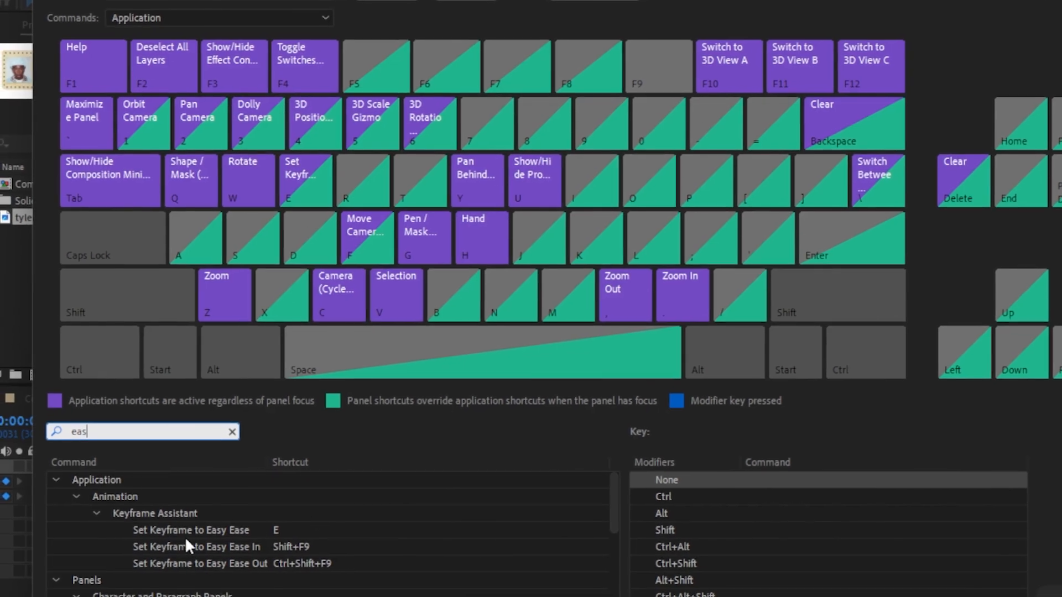
click(270, 526)
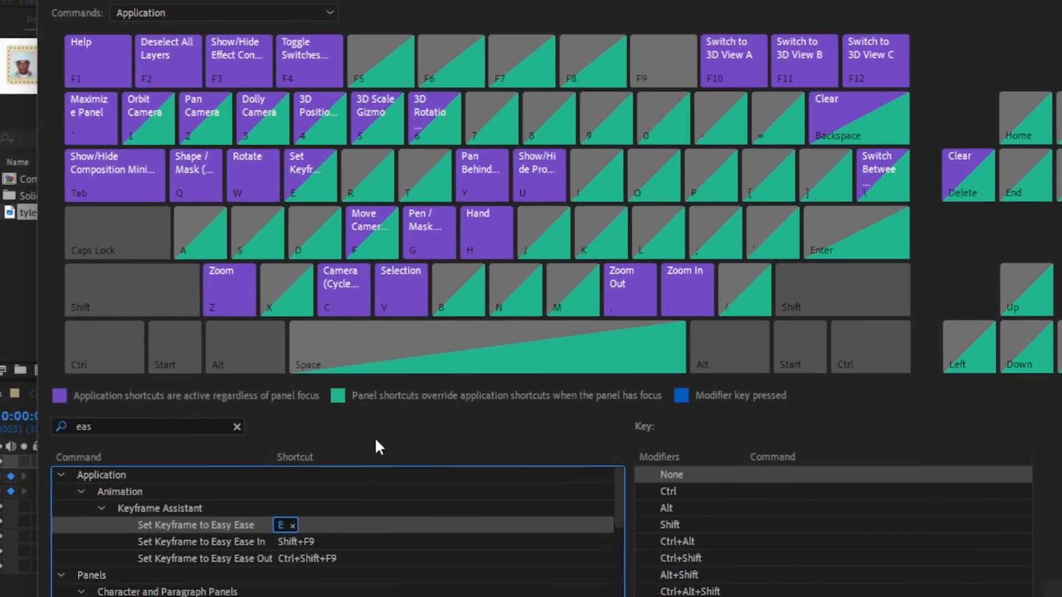
click(385, 485)
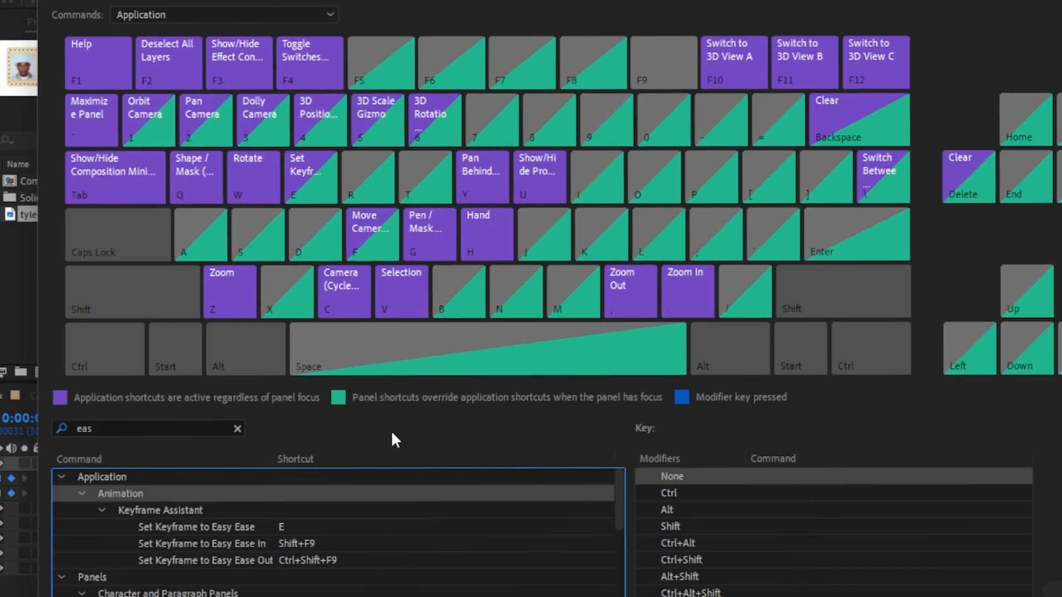
key(Return)
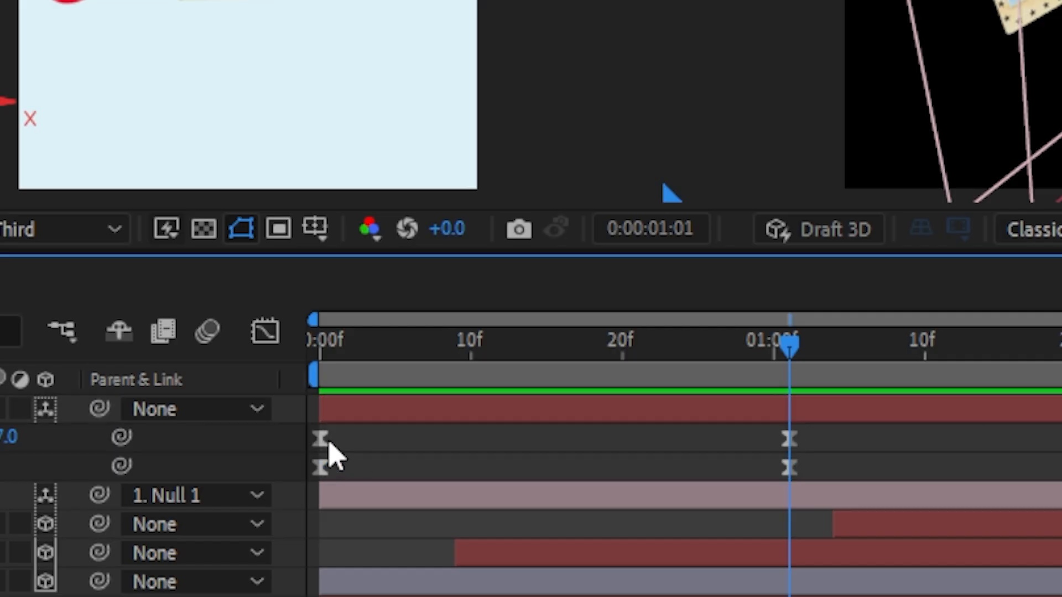
Show the speed graph of Null 1's Position keyframes in the Graph Editor and check its graph type options.
click(321, 439)
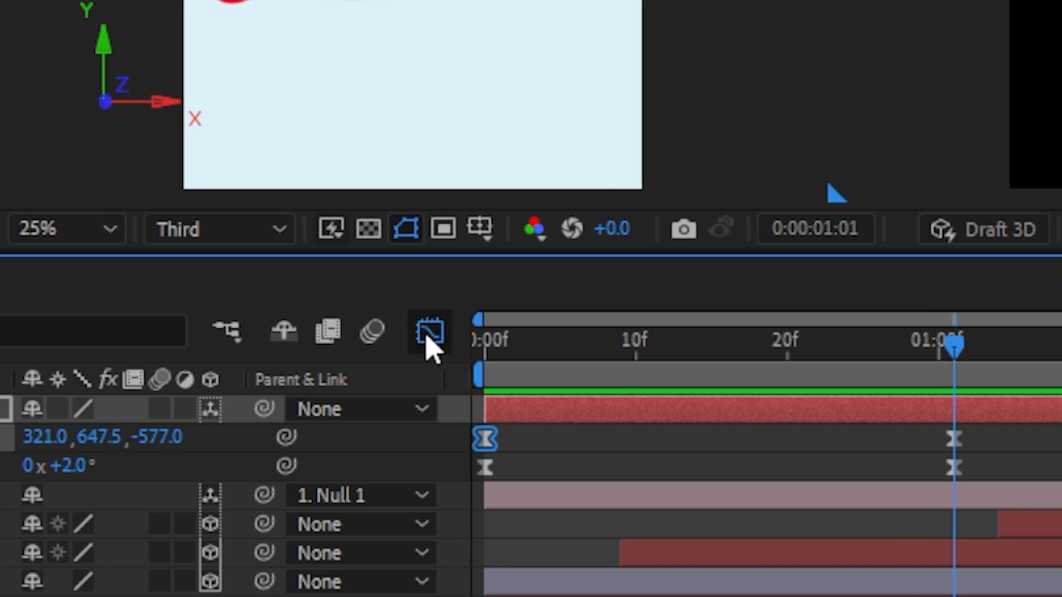
click(427, 334)
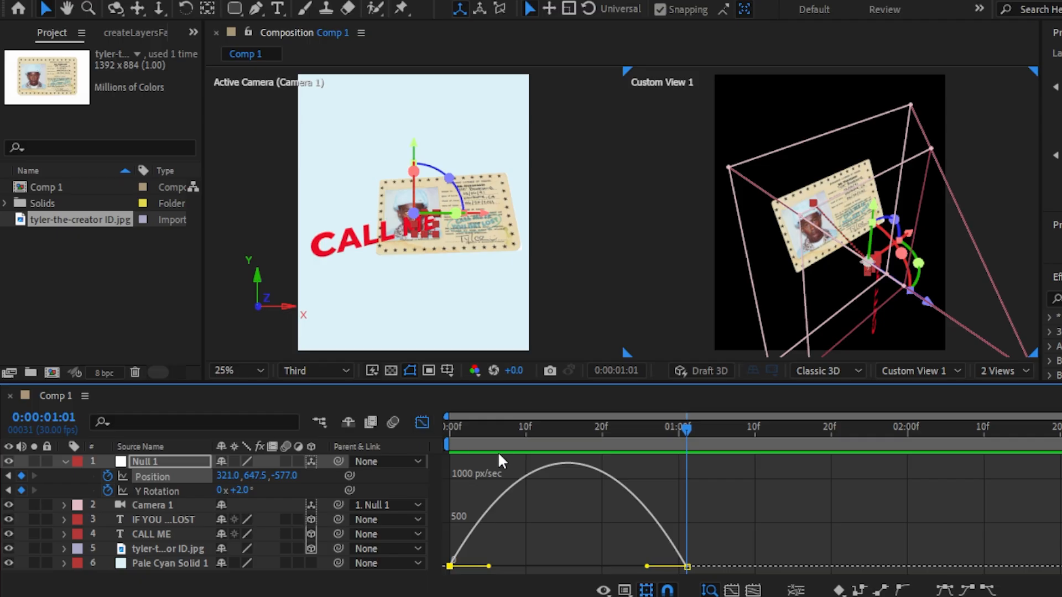
right_click(586, 499)
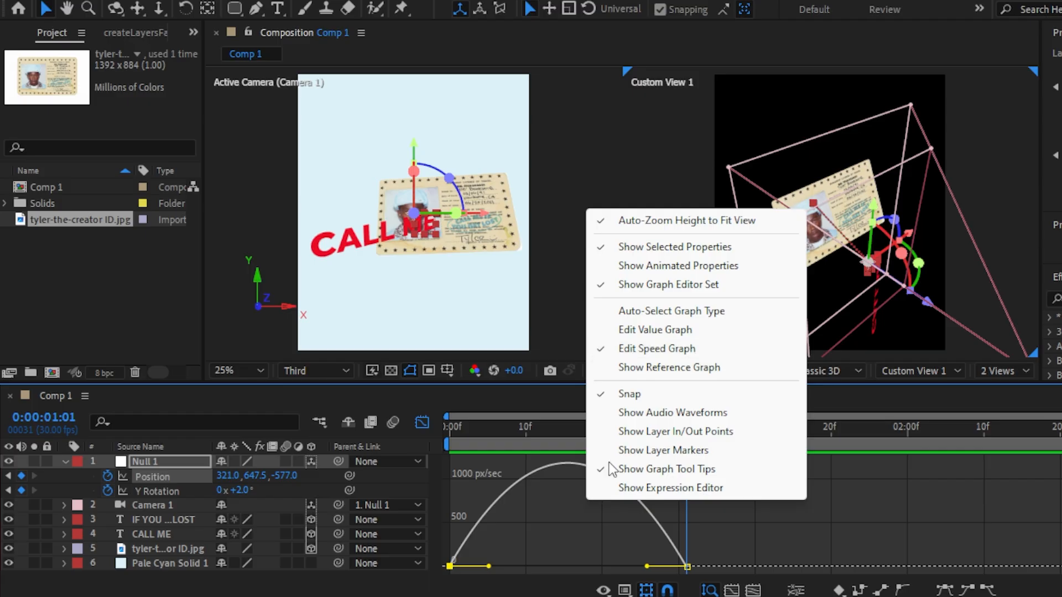
click(607, 509)
click(607, 514)
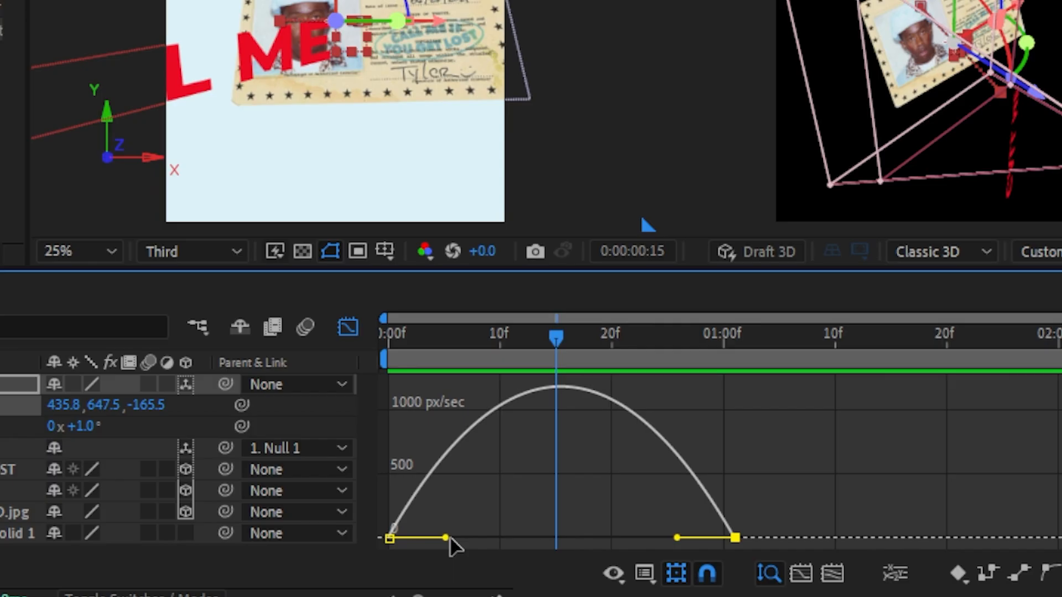
Reshape Null 1's Position speed curve to peak right after the start and ease out slowly, then check the first frames.
drag(449, 538, 402, 537)
drag(675, 539, 510, 542)
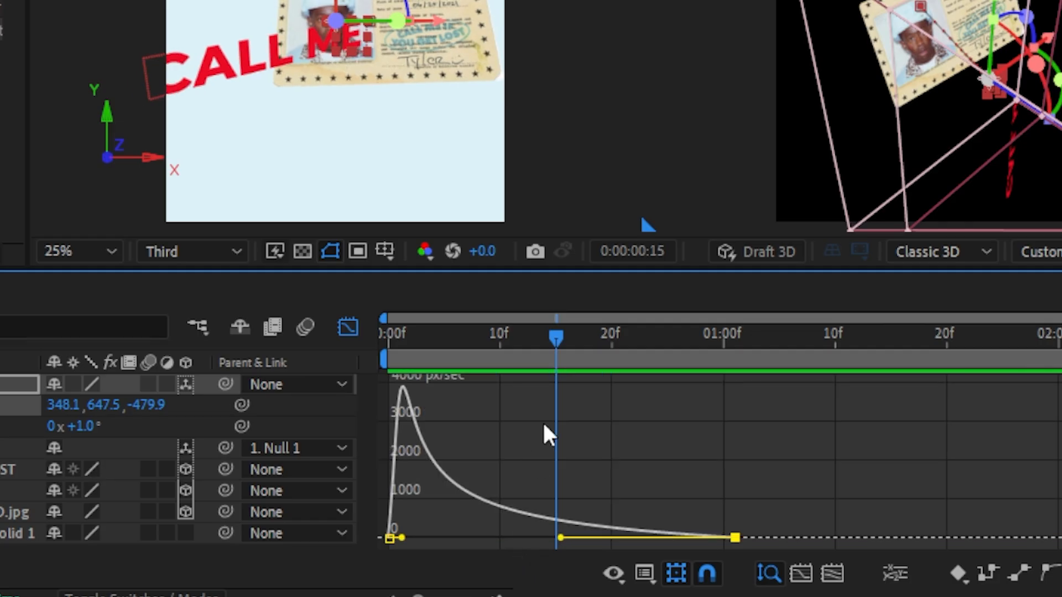
click(402, 330)
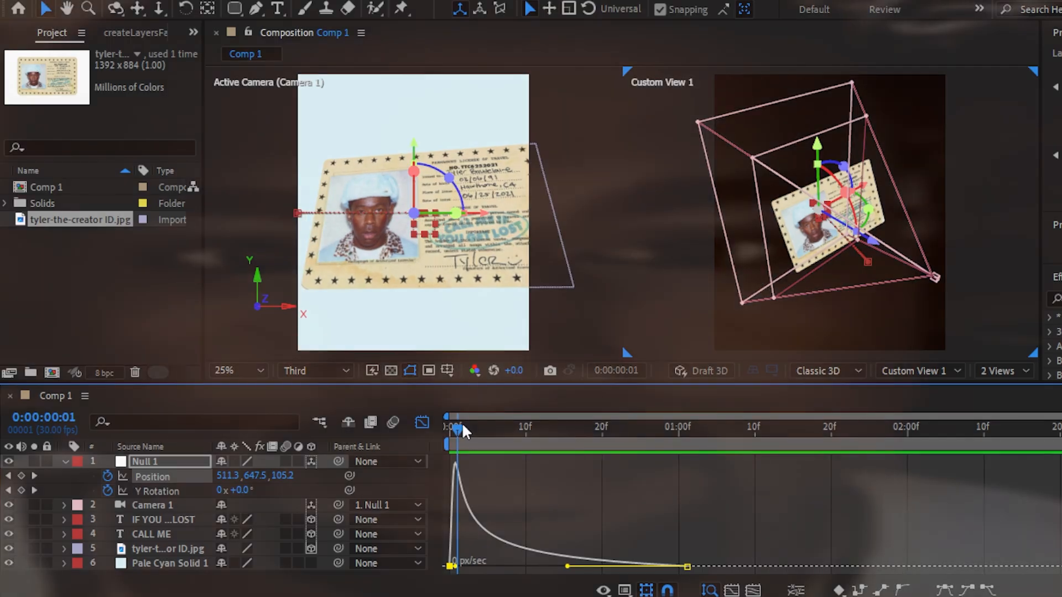
click(448, 427)
drag(452, 430, 454, 432)
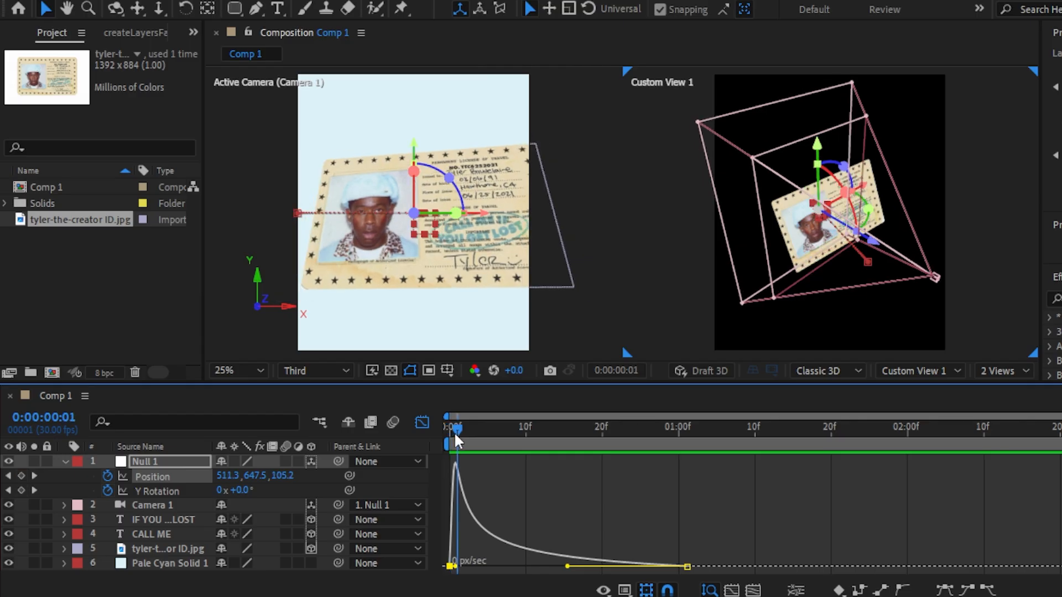
click(424, 420)
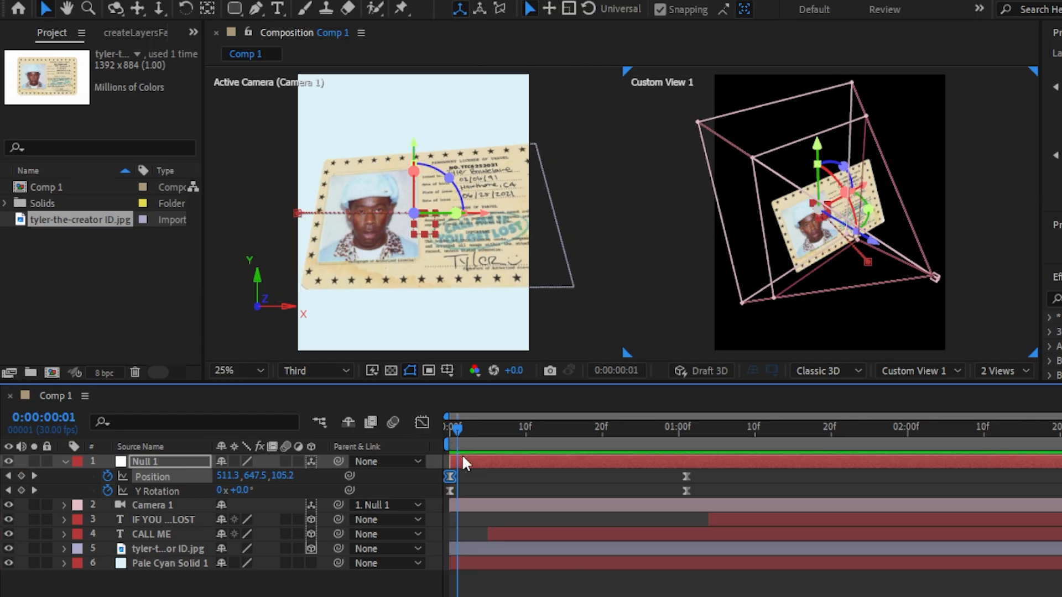
Give Null 1's Y Rotation the same fast-start, slow-finish speed curve as Position and preview the camera move.
click(450, 491)
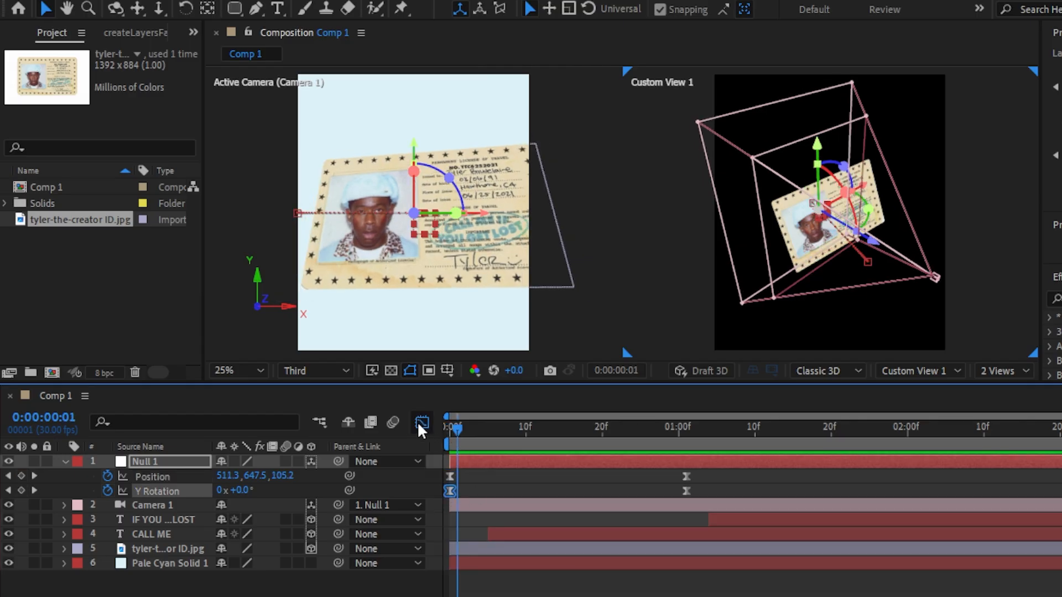
click(421, 422)
drag(489, 566, 455, 564)
drag(647, 567, 568, 566)
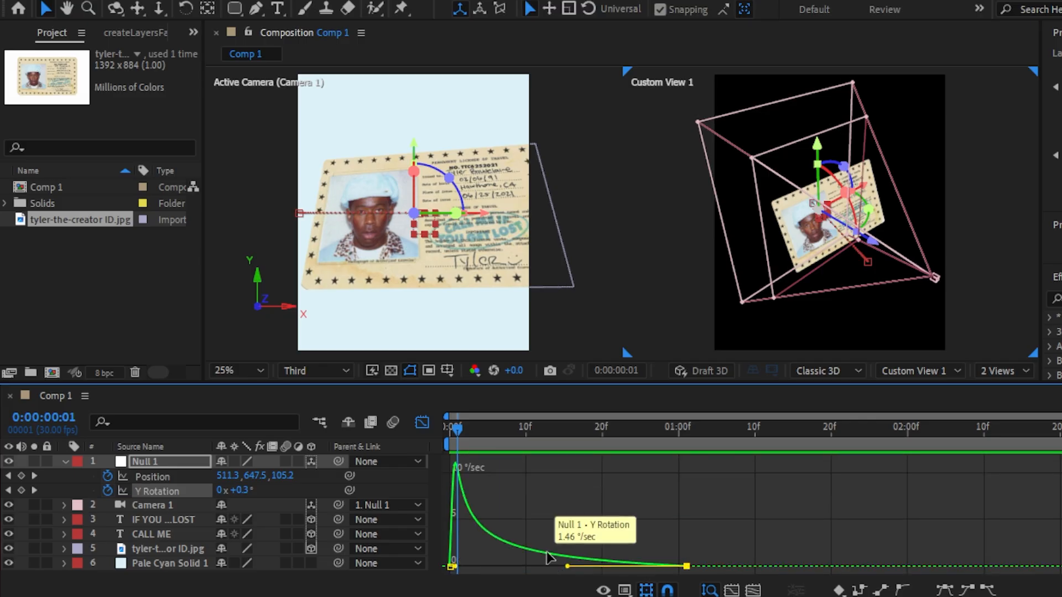
click(423, 423)
key(space)
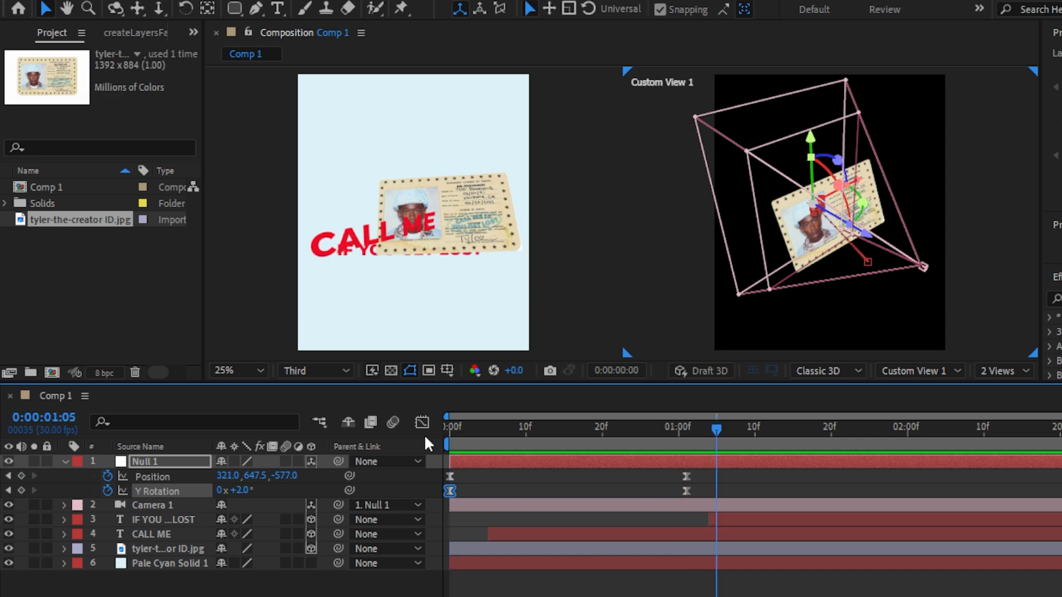
Fade in the CALL ME layer with Opacity keyframes from 0% at 0:00:00:05 to about 0:00:00:29, and preview it.
drag(708, 427, 488, 451)
key(t)
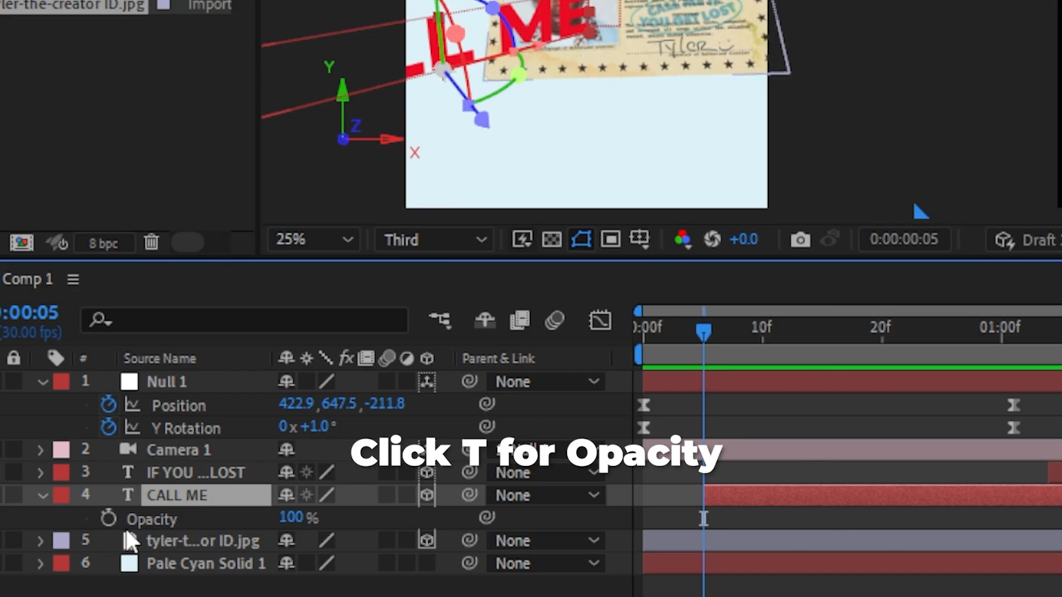
click(108, 518)
drag(992, 508, 1017, 509)
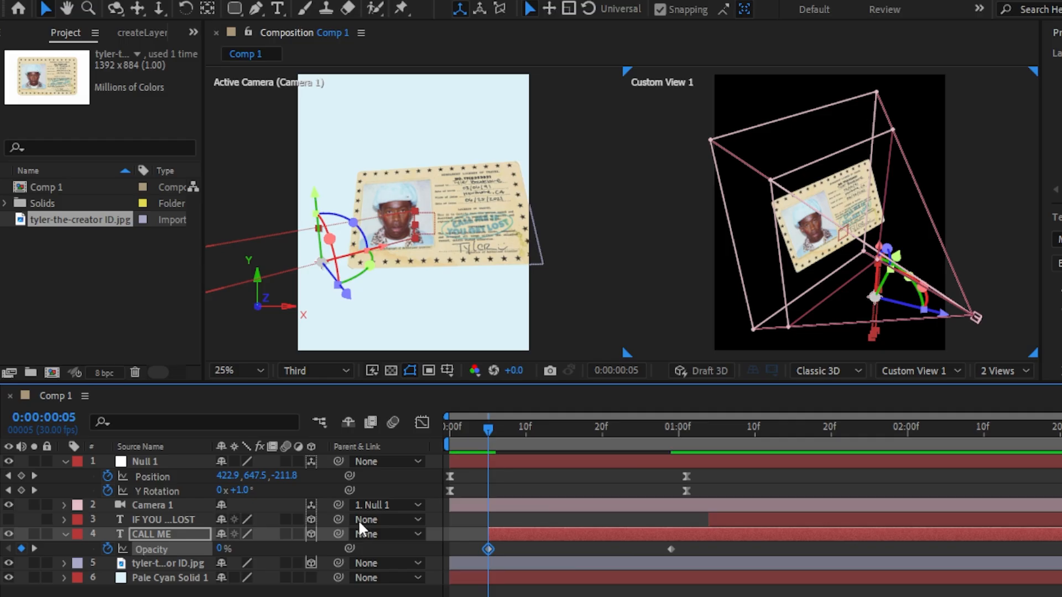
key(space)
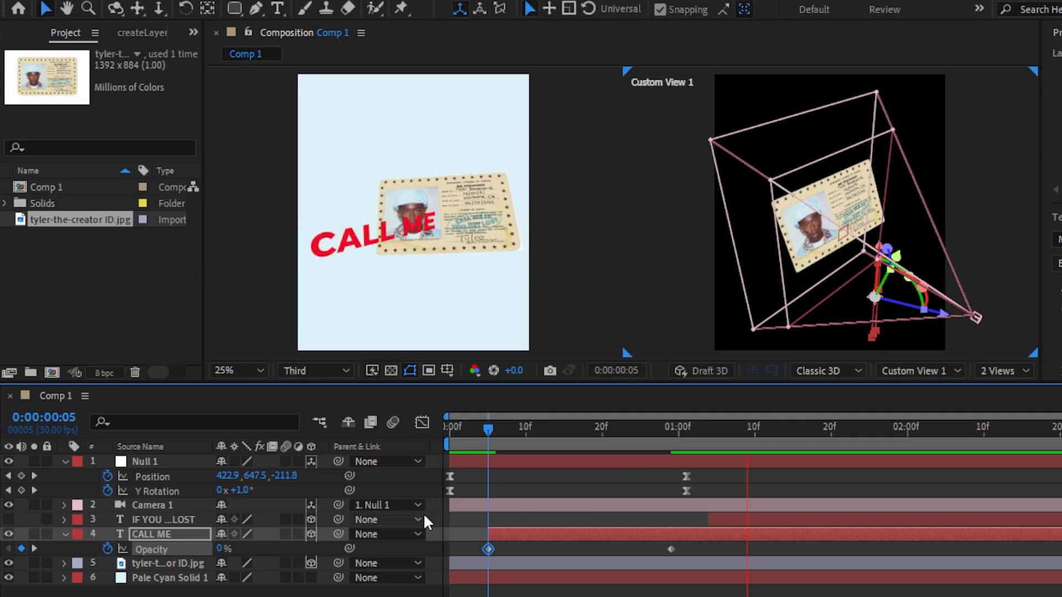
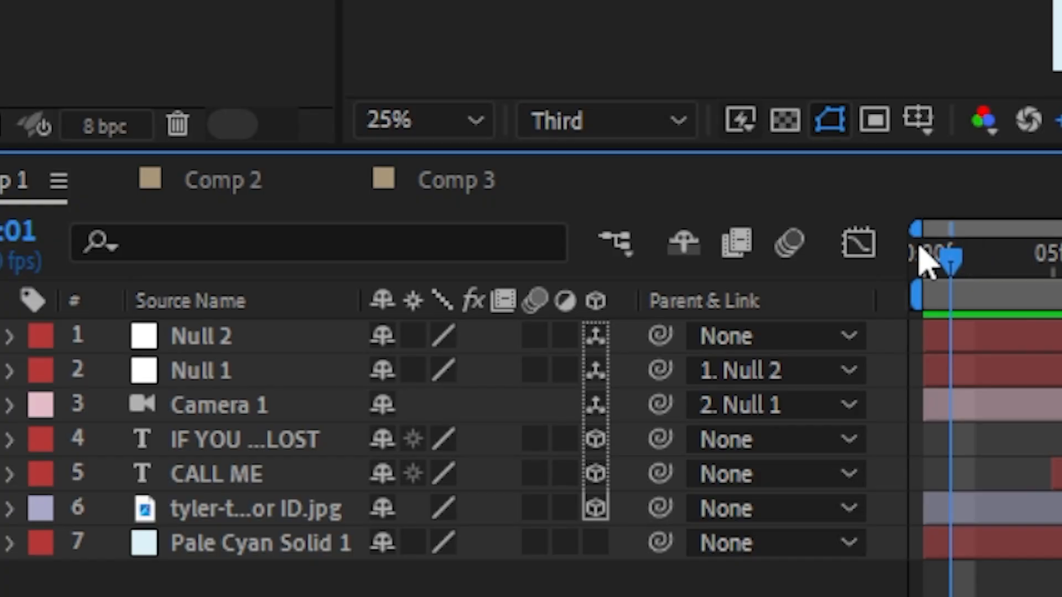
Enable motion blur for the composition and both text layers, and preview from the first frame.
click(920, 250)
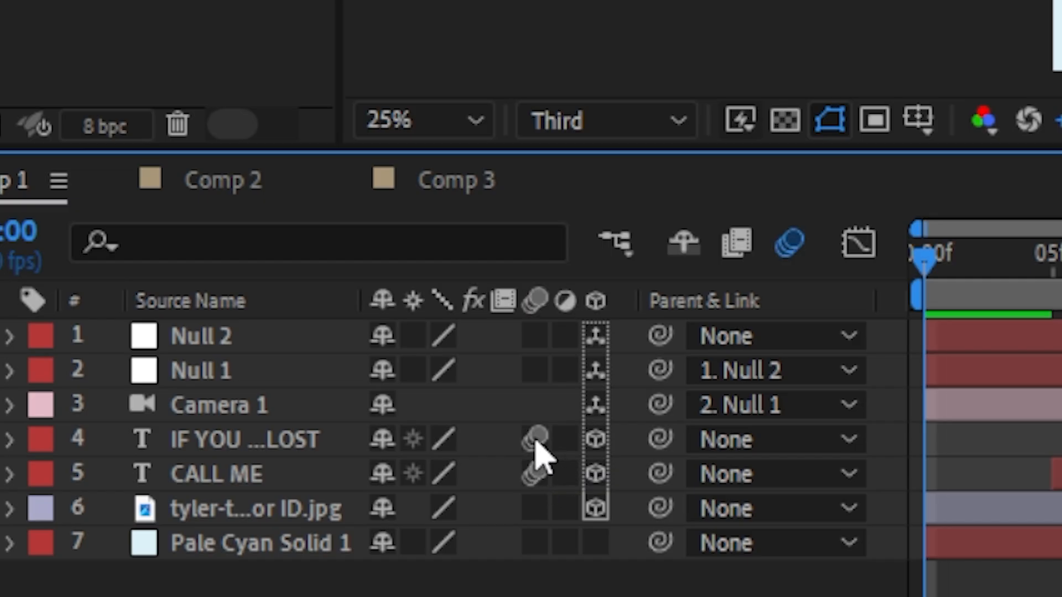
key(space)
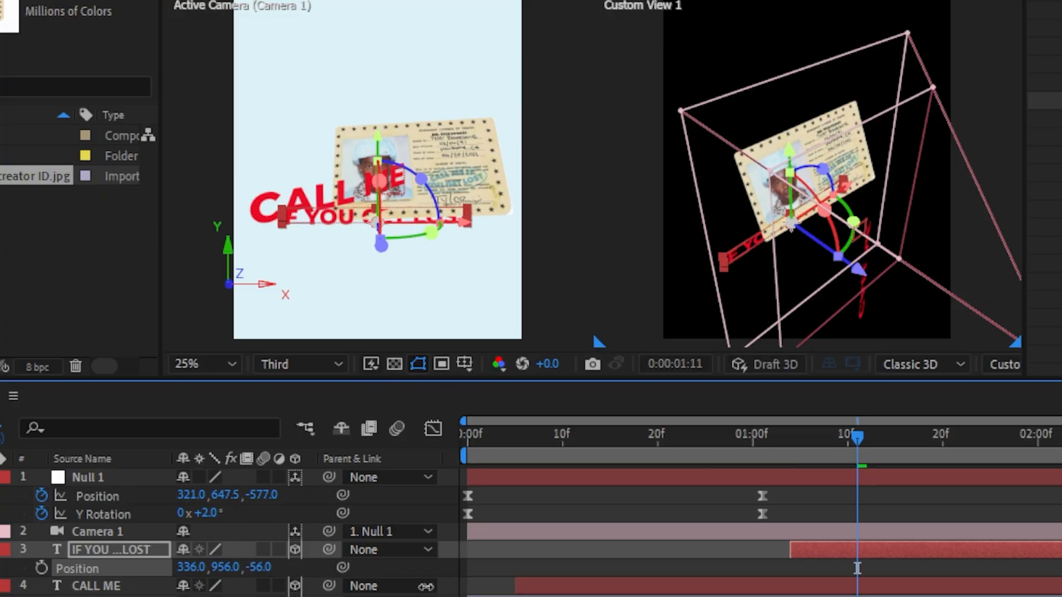
Set the IF YOU GET LOST text's Position to 1009, 733, -872, beside the CALL ME text.
drag(260, 567, 270, 577)
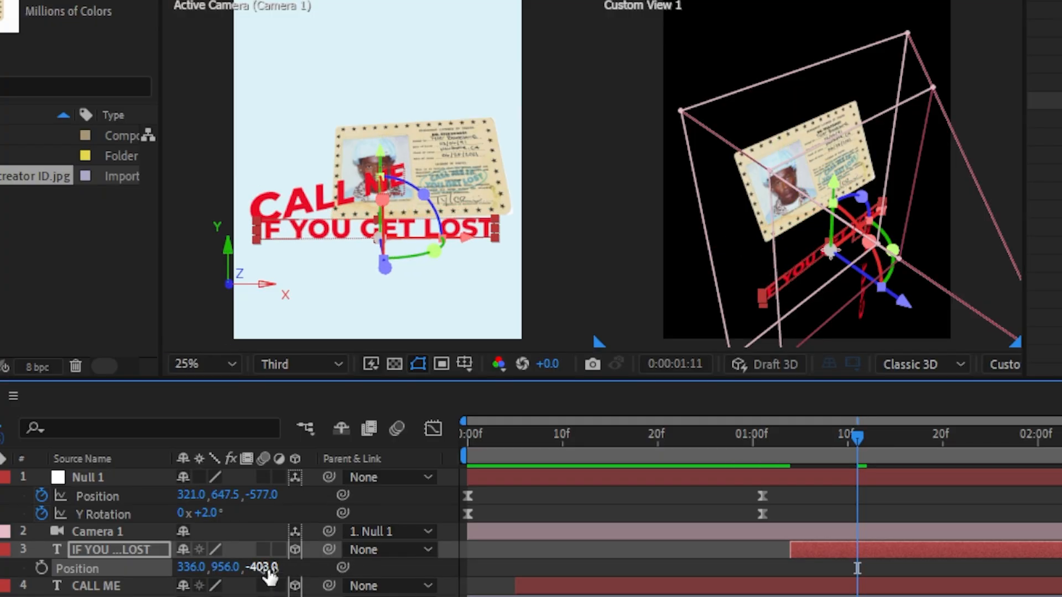
drag(135, 559, 183, 576)
drag(189, 568, 807, 461)
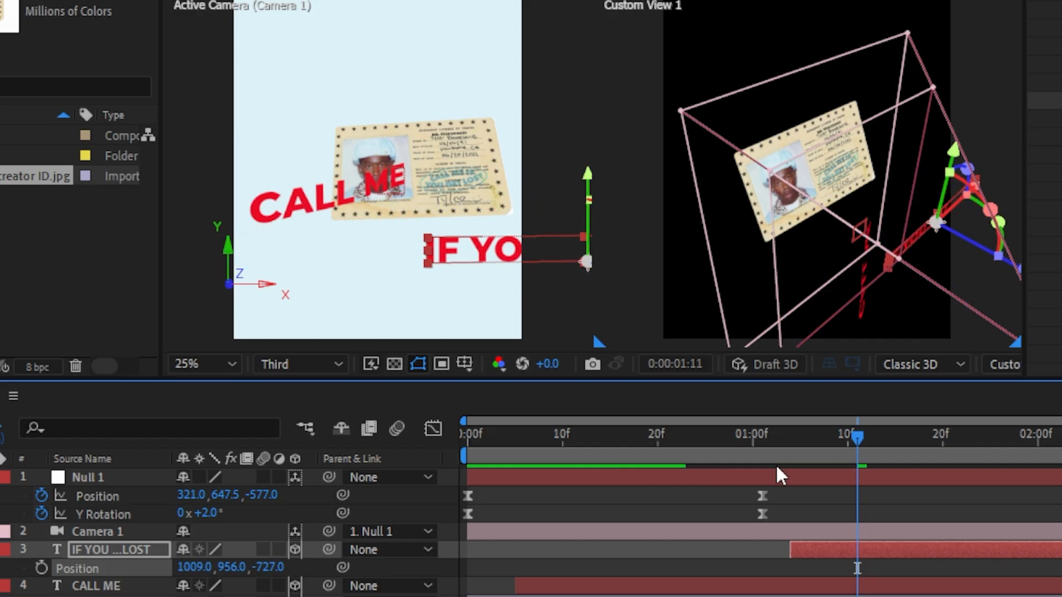
drag(270, 568, 5, 556)
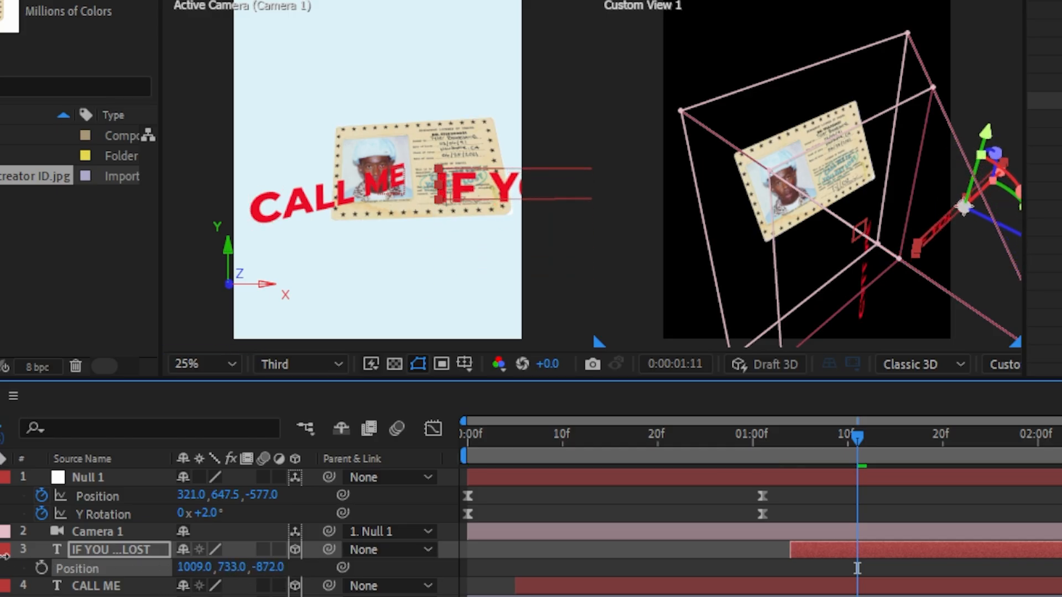
Set the IF YOU GET LOST text's X Rotation to 5° and Y Rotation to 17°, and its Position X to 1045 and Z to -1078.
key(r)
drag(248, 554, 255, 538)
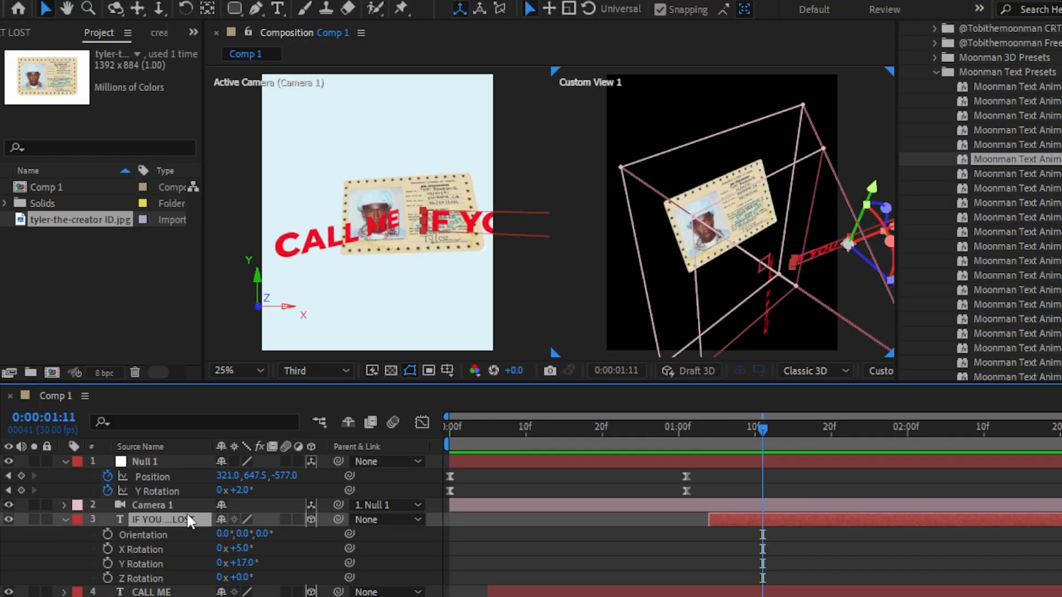
key(p)
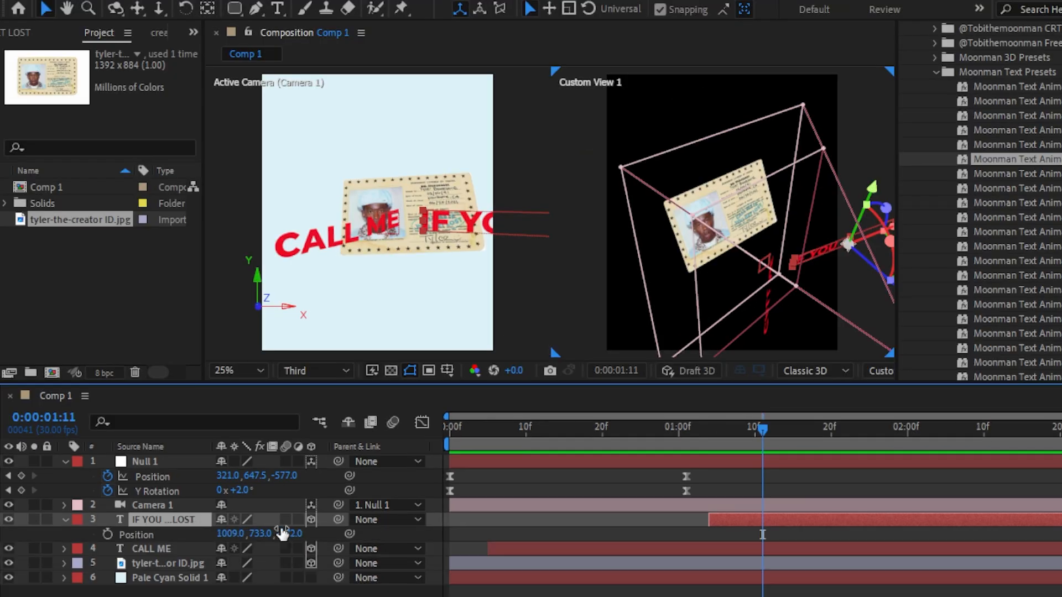
drag(314, 535, 182, 563)
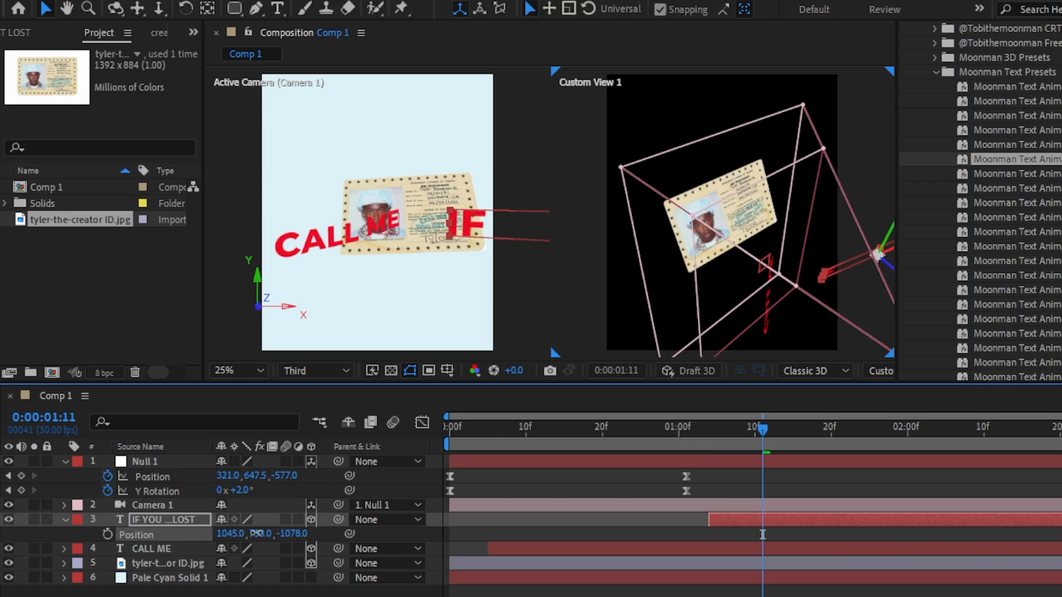
Add a new 3D null object and parent Null 1 to it.
right_click(244, 586)
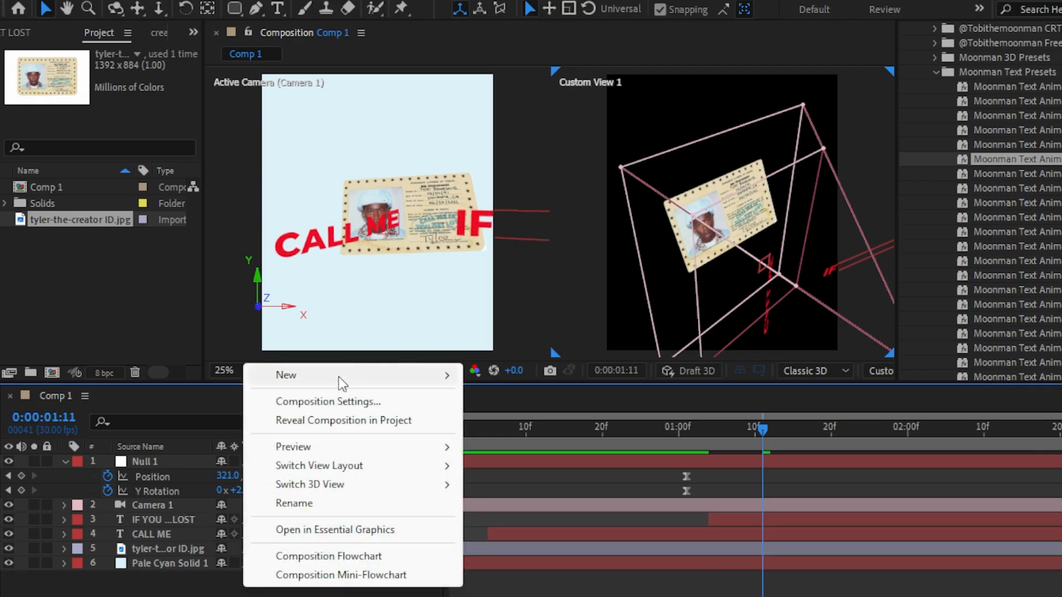
mouse_move(339, 376)
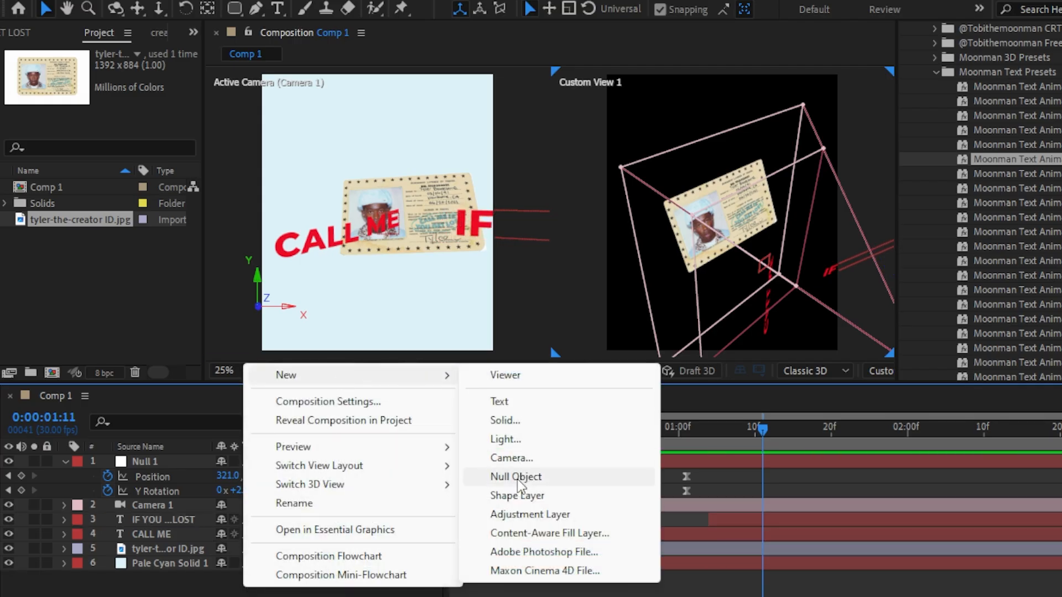
click(517, 478)
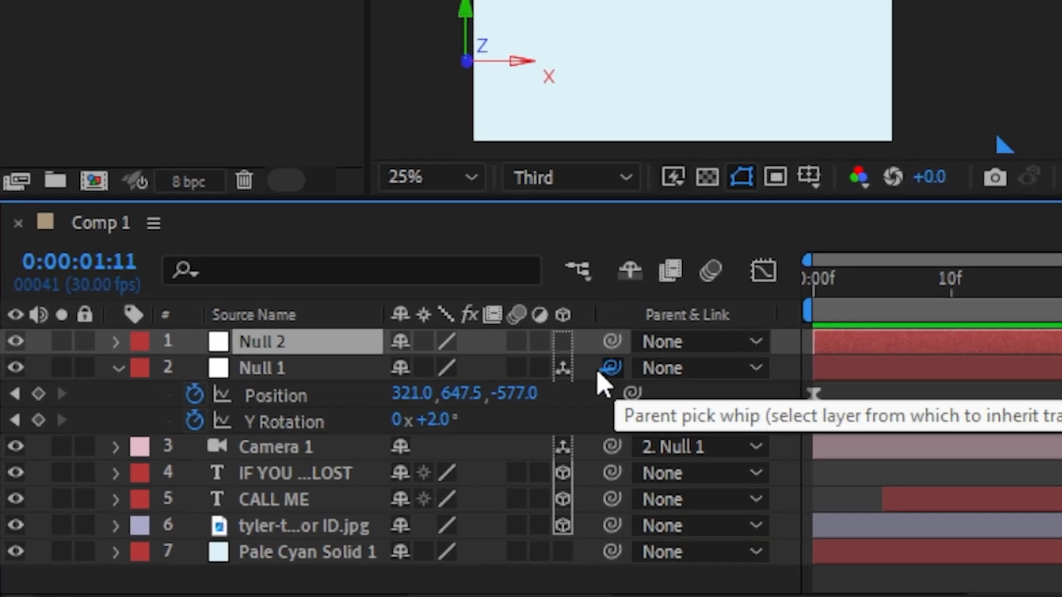
drag(599, 371, 385, 340)
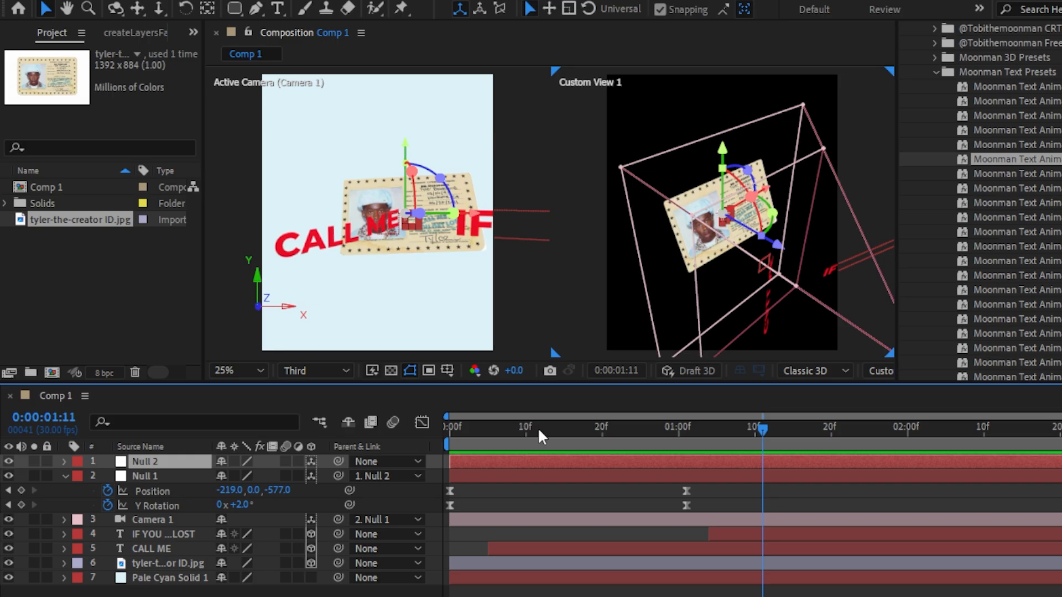
Add a Position keyframe to Null 2 at 0:00:00:24.
drag(668, 438, 628, 477)
key(p)
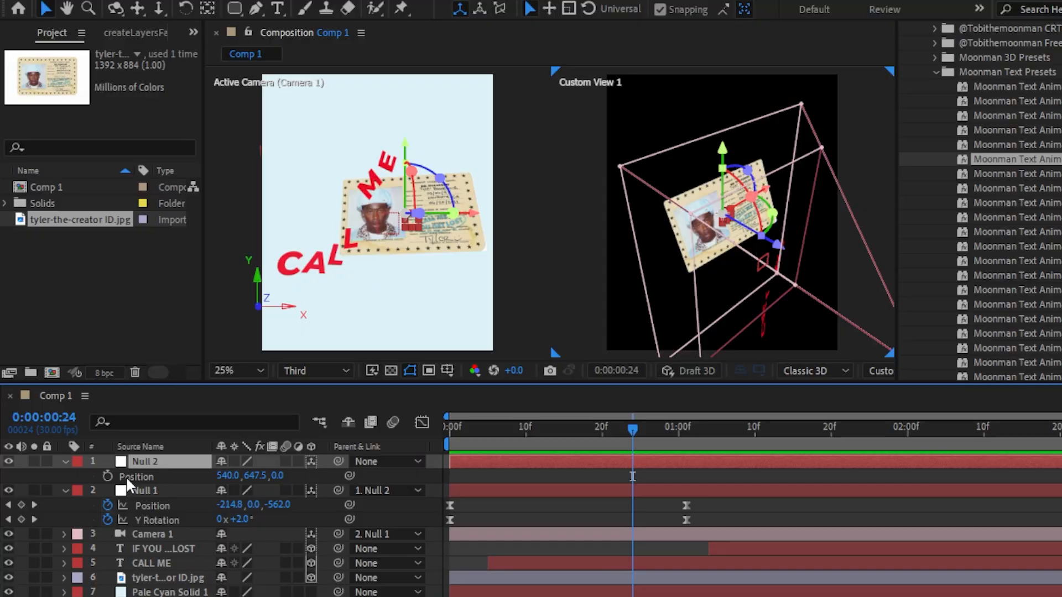
click(107, 478)
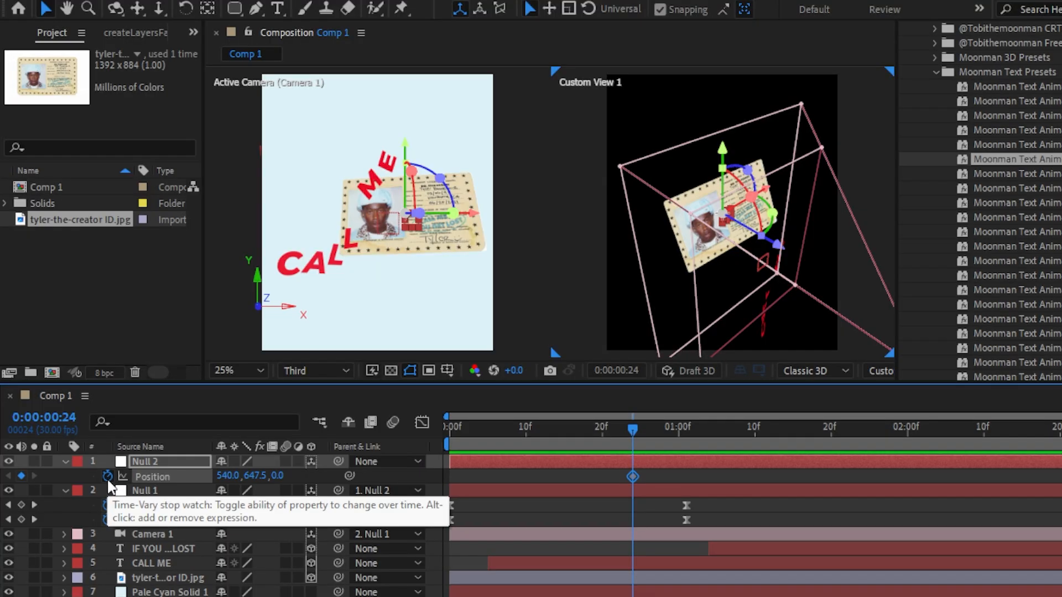
Add a Y Rotation keyframe to Null 2 at 0:00:00:24 and list its keyframed properties.
key(r)
click(108, 505)
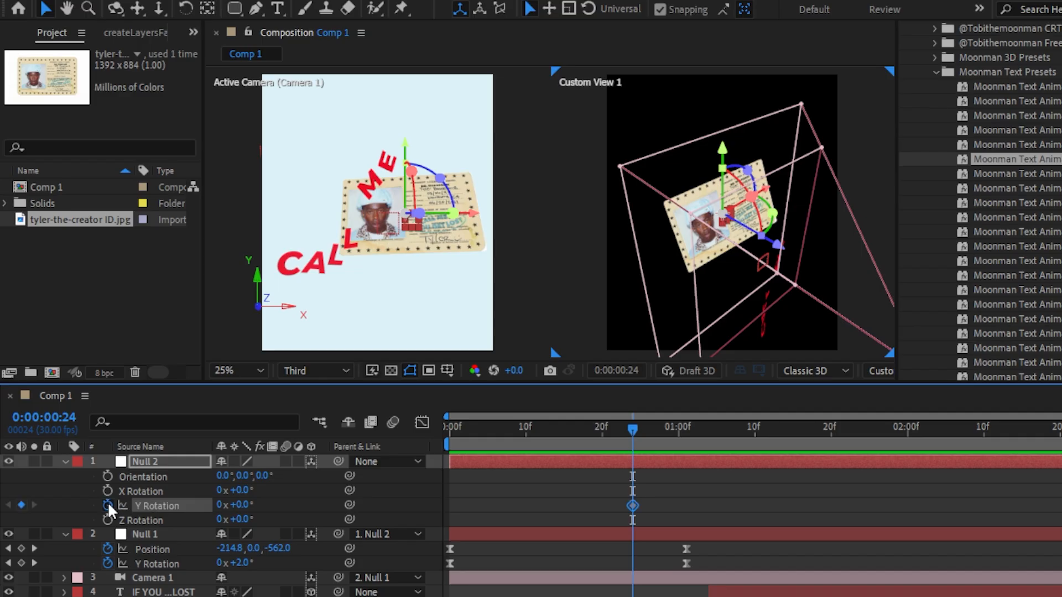
key(u)
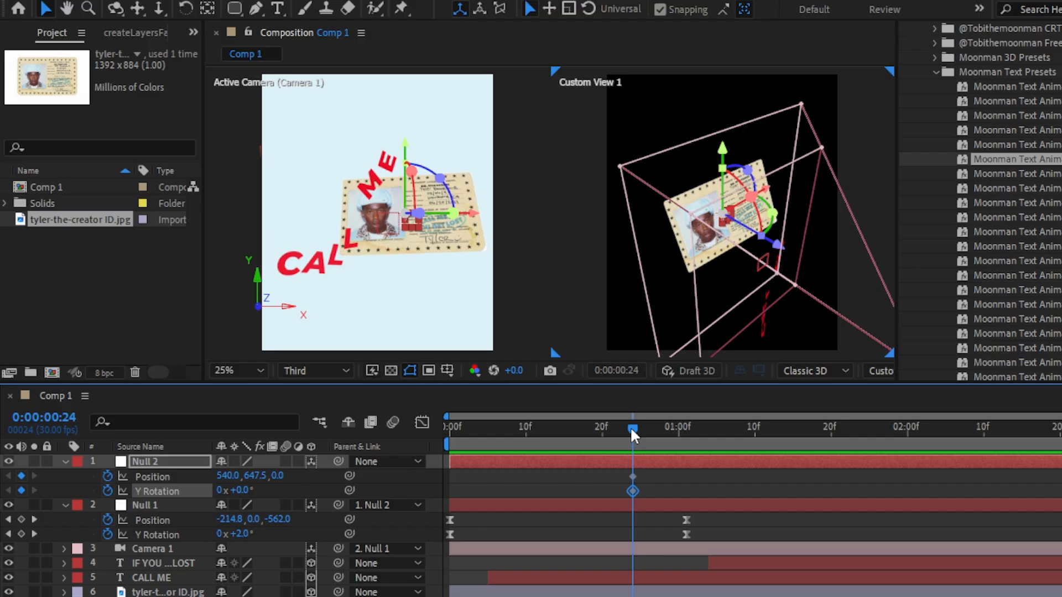
At 0:00:01:19, set Null 2's Position to 1158, 647.5, -427.
drag(629, 427, 815, 444)
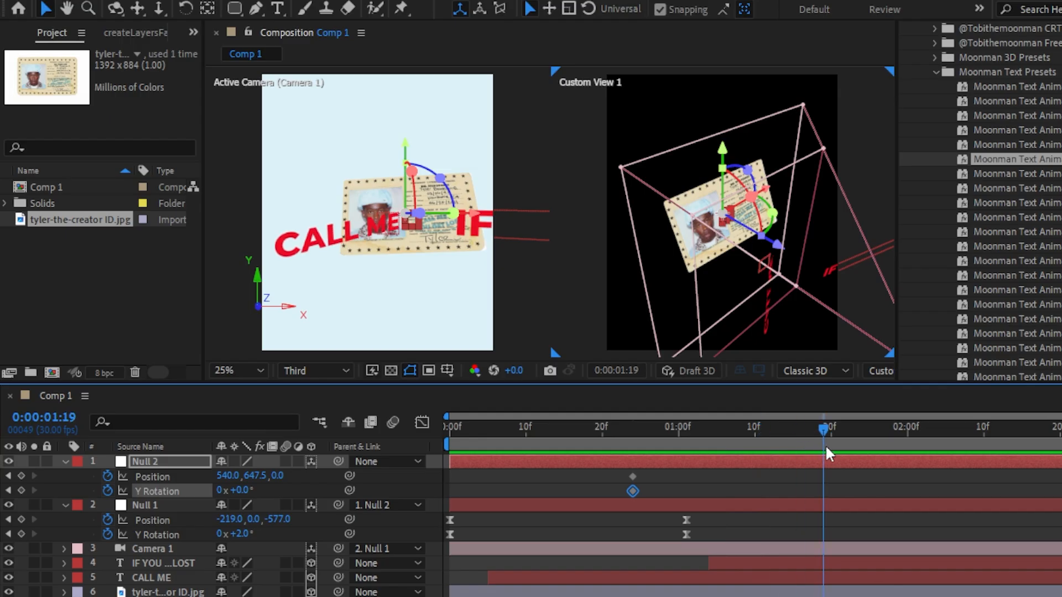
drag(273, 476, 118, 475)
drag(225, 476, 533, 437)
drag(294, 476, 158, 476)
drag(227, 476, 337, 477)
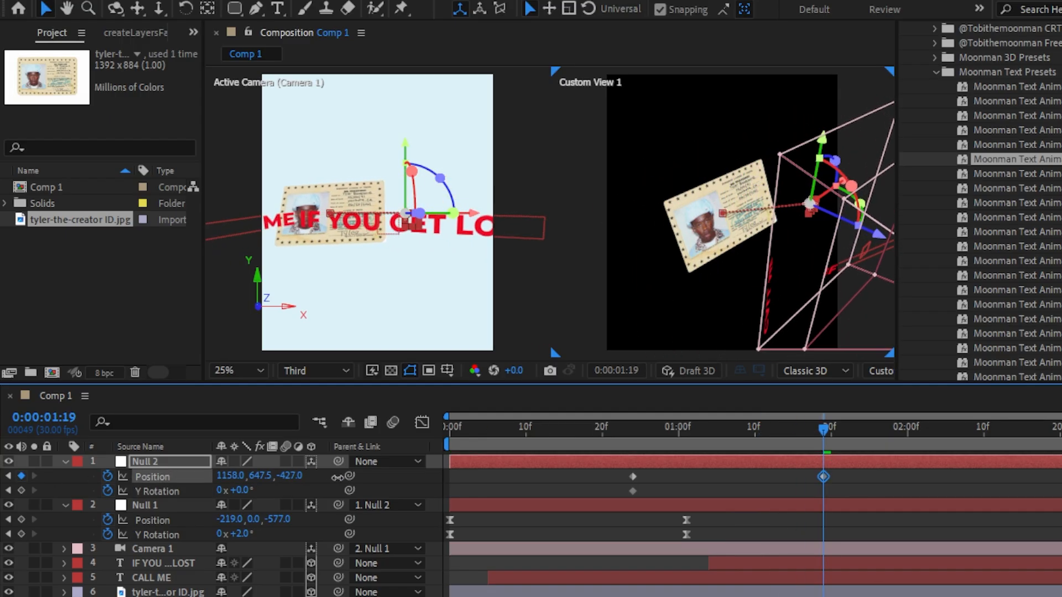
Shift the IF YOU GET LOST text along the X axis to 1351.
click(191, 564)
key(p)
drag(236, 571, 313, 564)
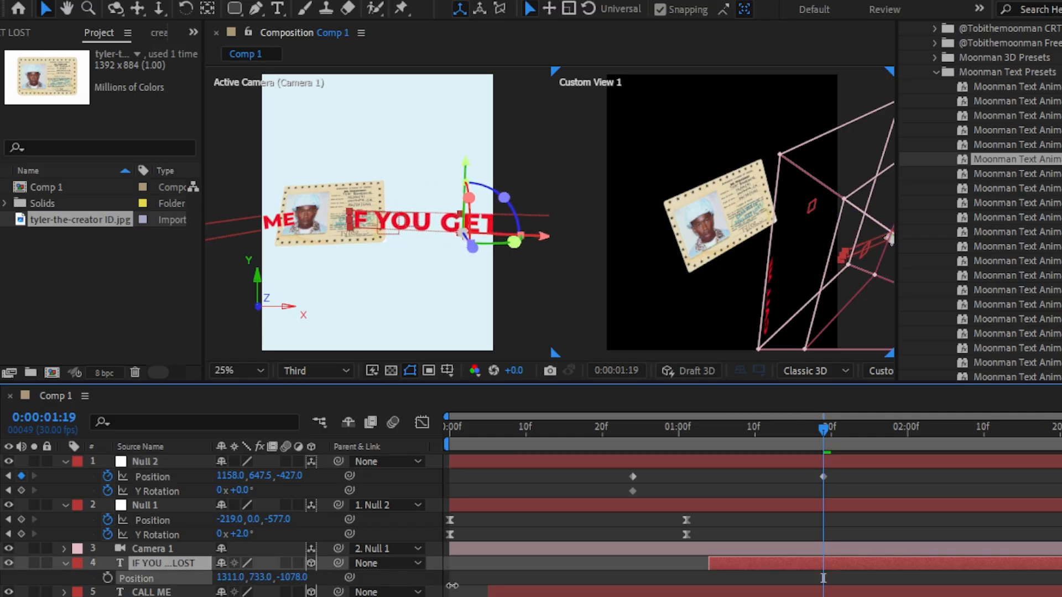
click(66, 564)
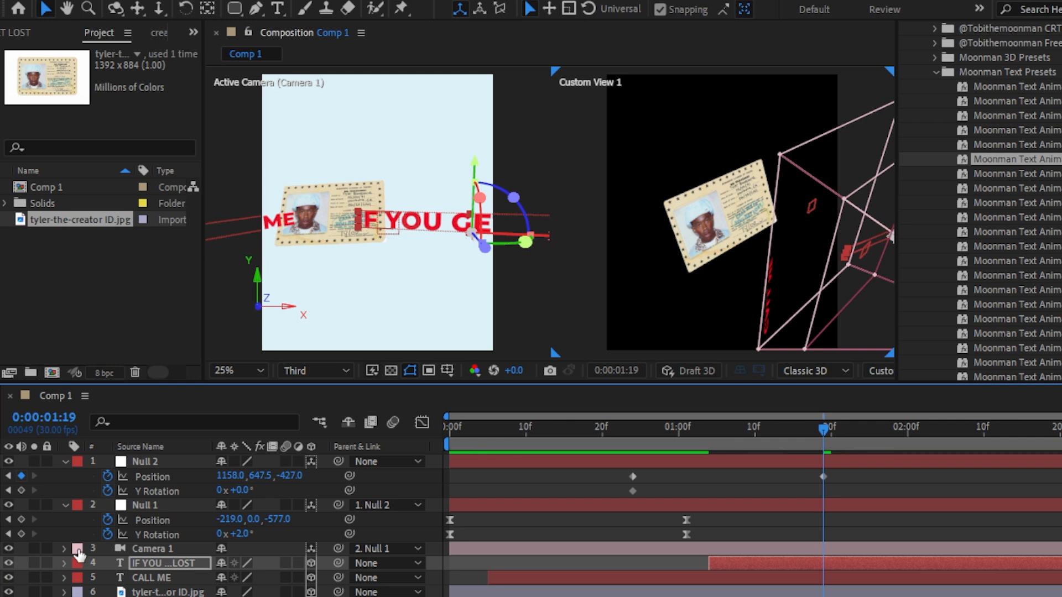
Readjust Null 2's Position keyframe at 0:00:01:19 to 1158, 647.5, -427.
drag(234, 477, 595, 423)
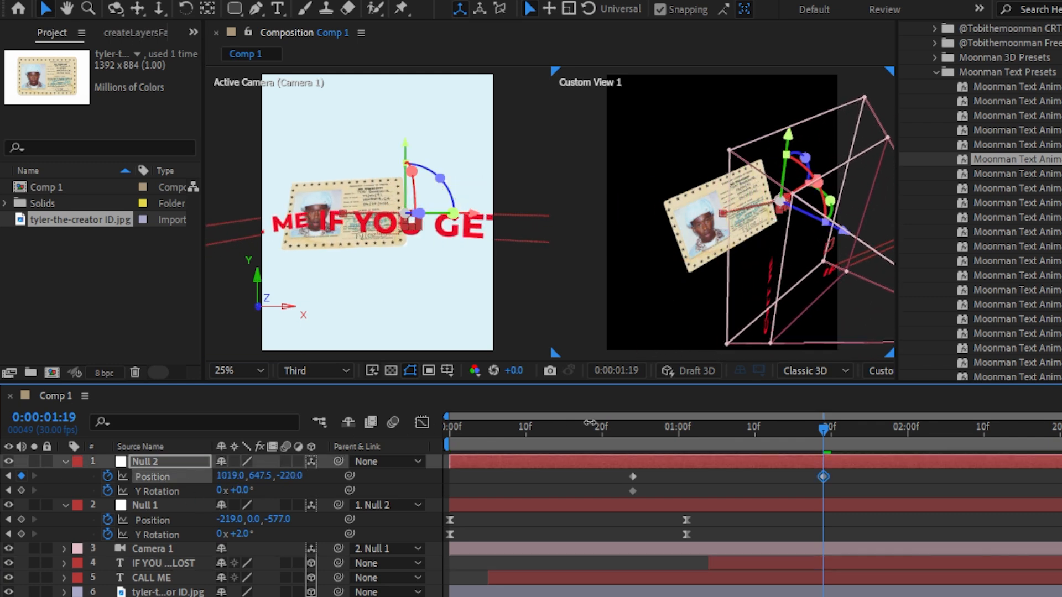
drag(290, 476, 110, 475)
drag(229, 476, 303, 476)
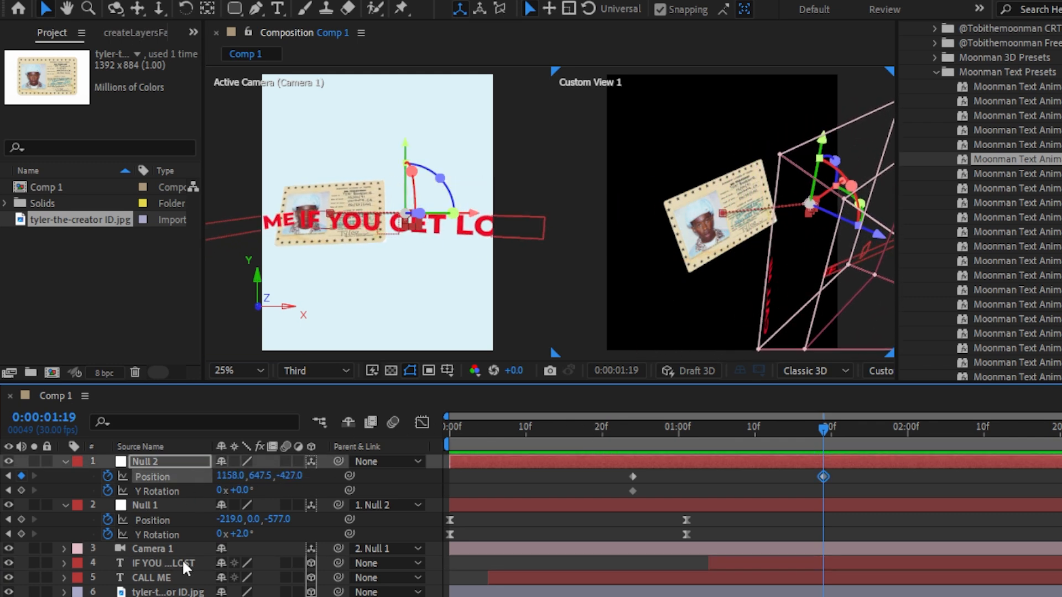
Set the IF YOU GET LOST text's Position to 1351, 733, -1078 and collapse the layer.
click(183, 564)
key(p)
drag(229, 577, 348, 570)
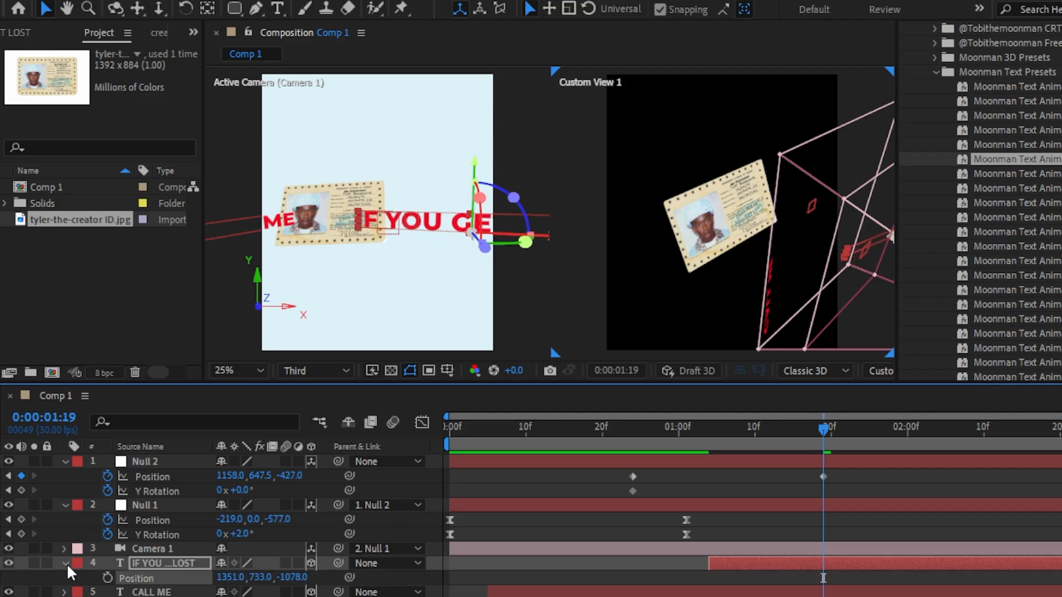
click(66, 563)
At 0:00:01:19, set Null 2's Position to 1519, 647.5, -623 and its Y Rotation to -6°.
drag(231, 475, 162, 496)
drag(229, 475, 297, 476)
drag(244, 491, 267, 488)
drag(242, 476, 323, 489)
Easy-ease Null 2's Position and Y Rotation keyframes, moving the first pair to 0:00:00:23 and the last pair to 0:00:02:04.
drag(843, 470, 619, 490)
key(F9)
drag(806, 472, 939, 473)
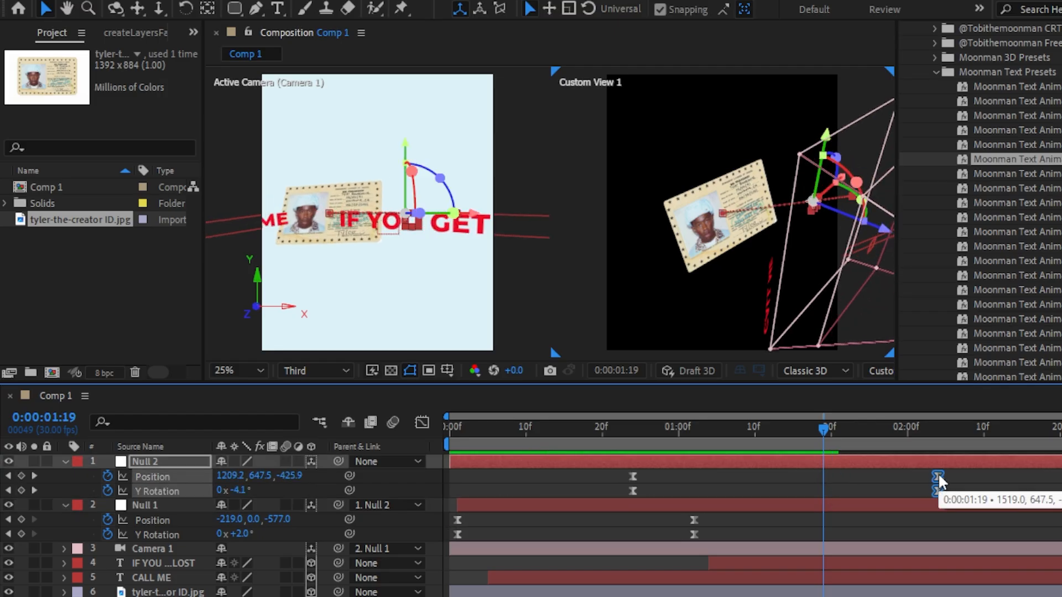
drag(645, 496, 623, 477)
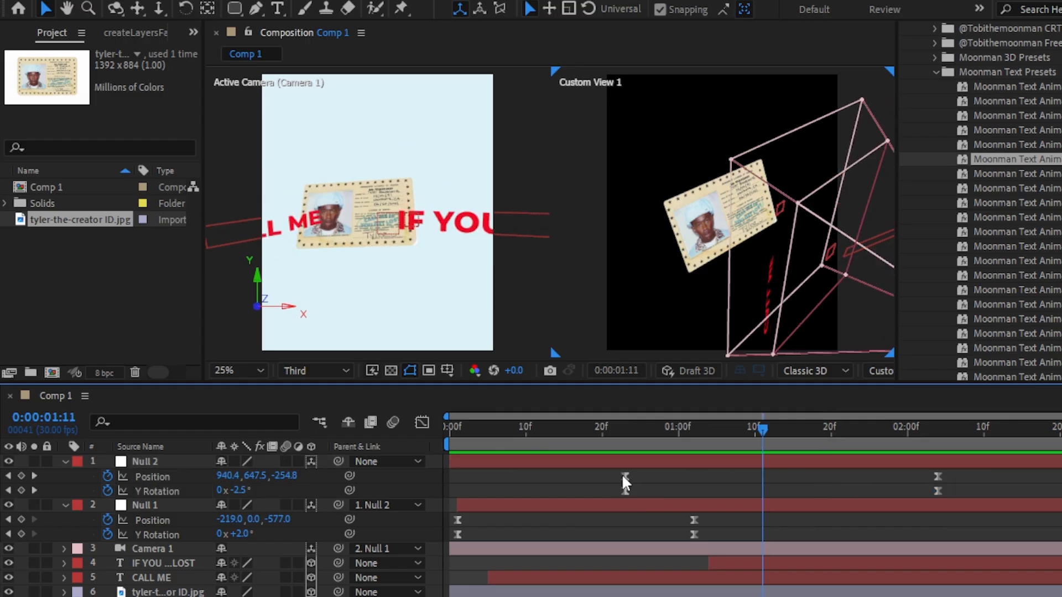
Lengthen both ease handles on Null 2's Position speed graph to form a steep peak near 0:00:01:12.
click(624, 476)
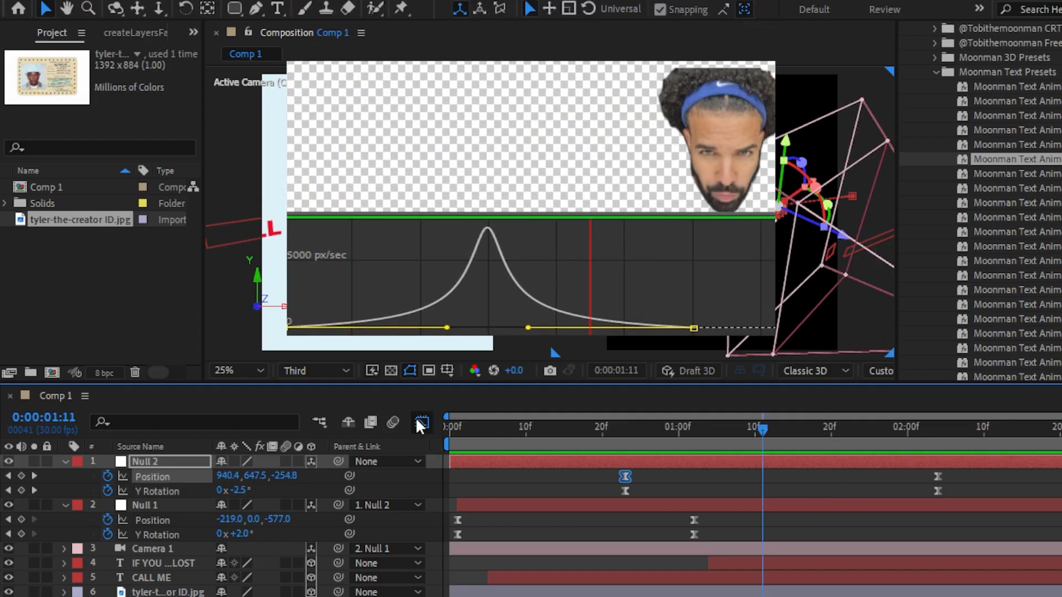
click(418, 421)
drag(677, 567, 729, 565)
drag(886, 566, 840, 566)
drag(732, 566, 736, 565)
drag(841, 567, 828, 566)
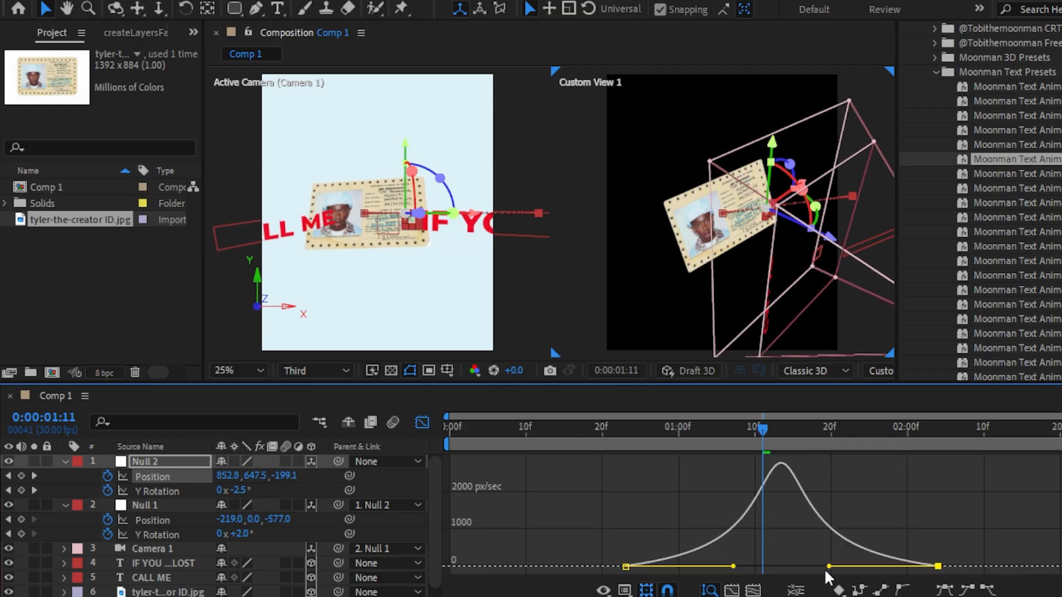
drag(733, 566, 729, 566)
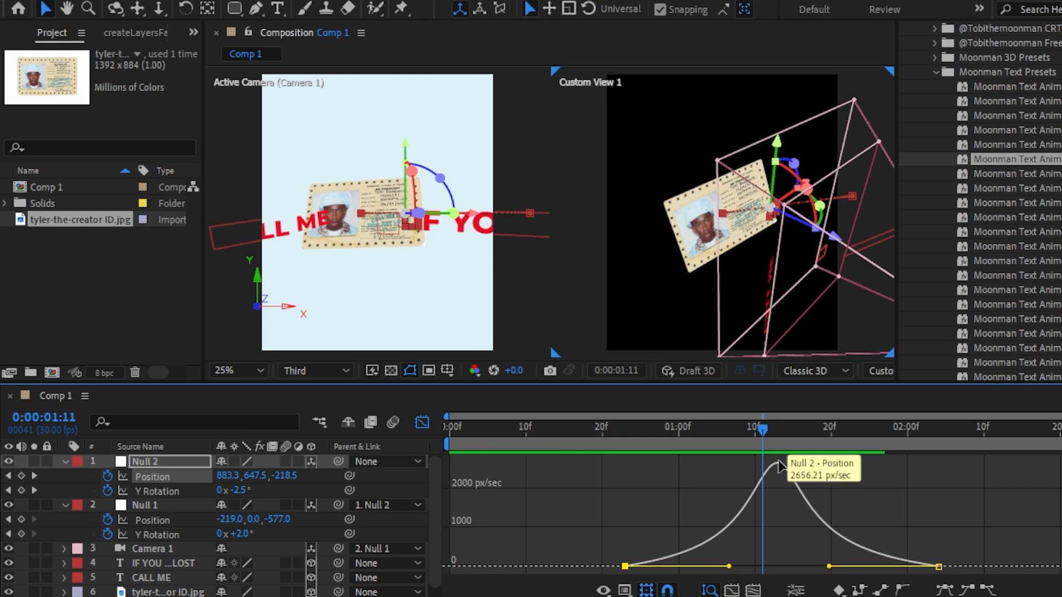
click(777, 428)
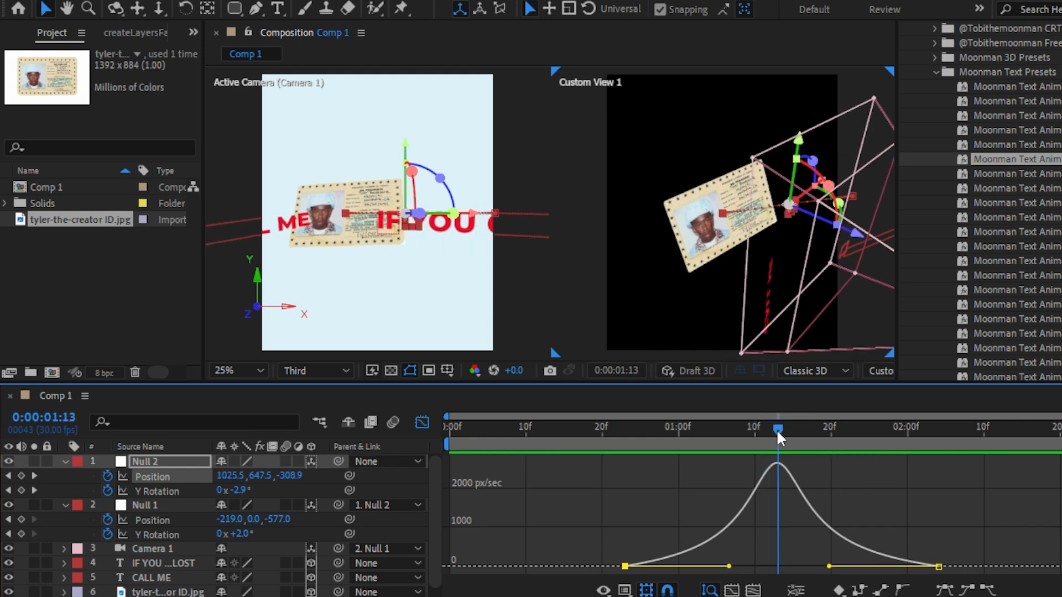
drag(730, 566, 723, 567)
click(769, 428)
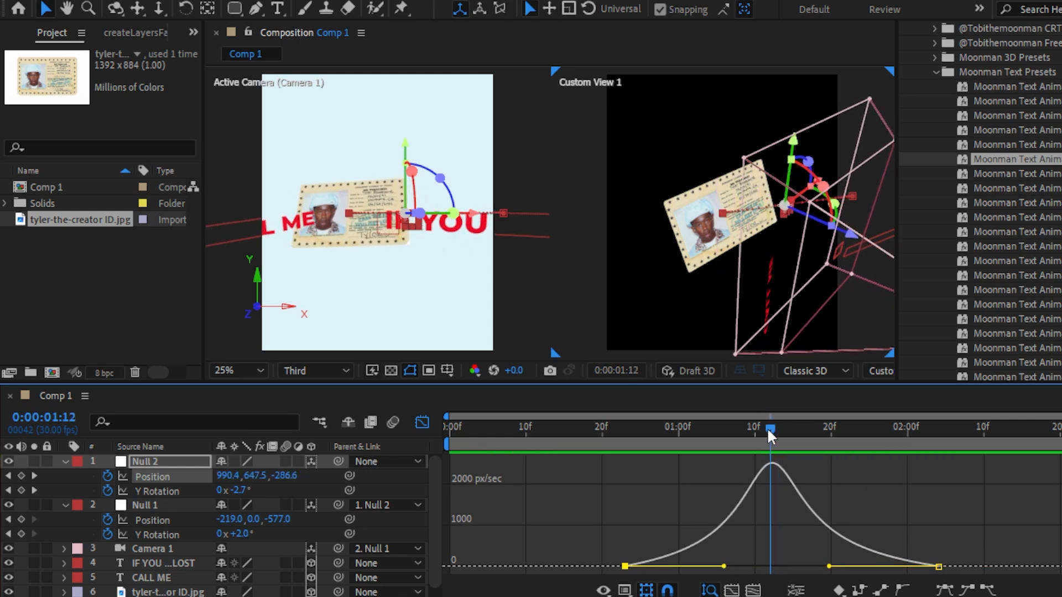
click(424, 423)
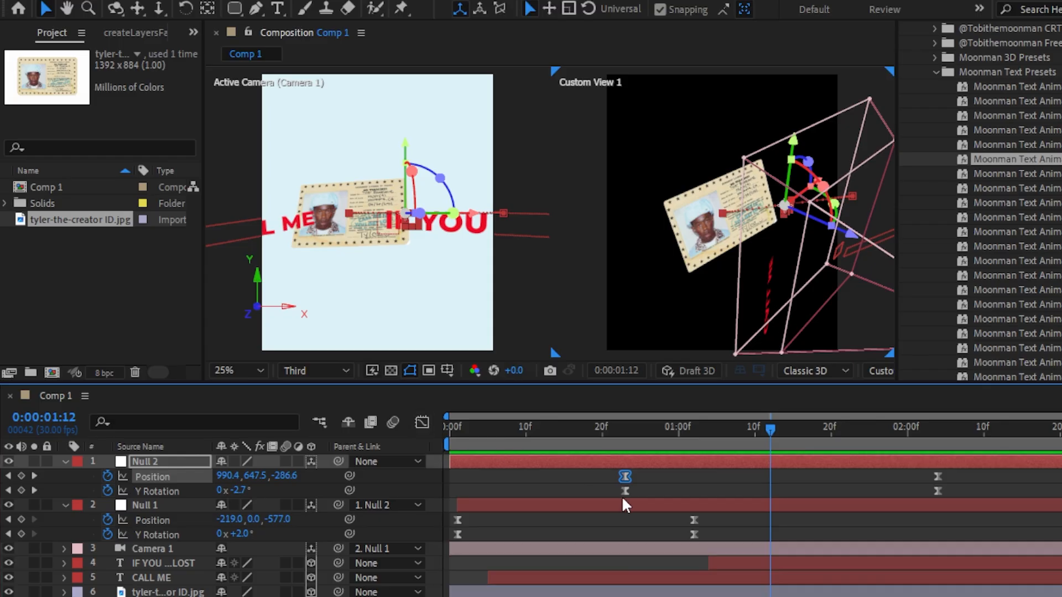
Lengthen both ease handles on Null 2's Y Rotation speed graph so the rotation is fastest mid-move.
click(621, 494)
click(625, 492)
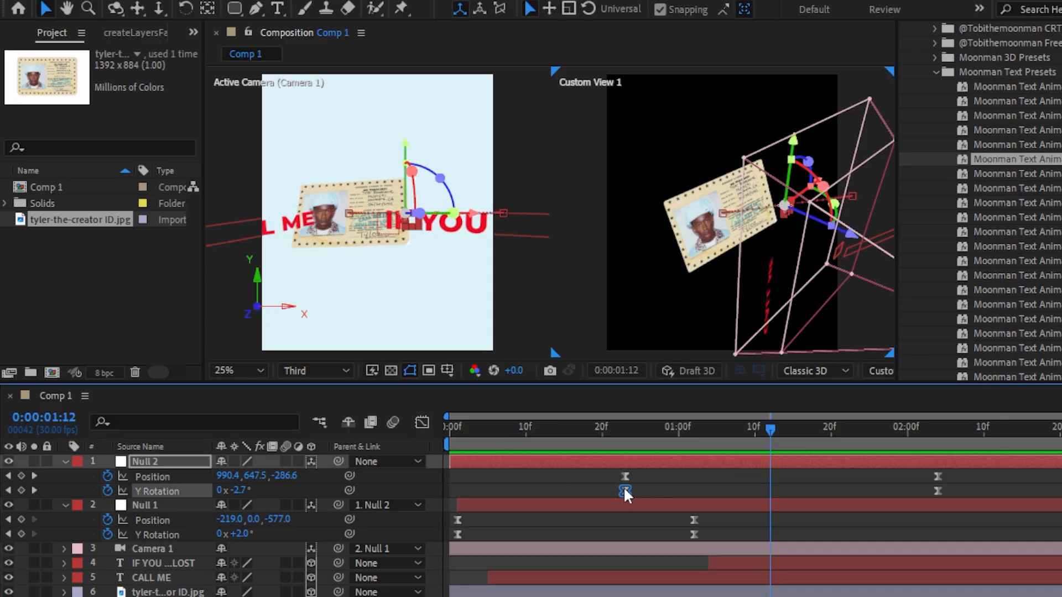
click(422, 423)
drag(676, 463, 710, 463)
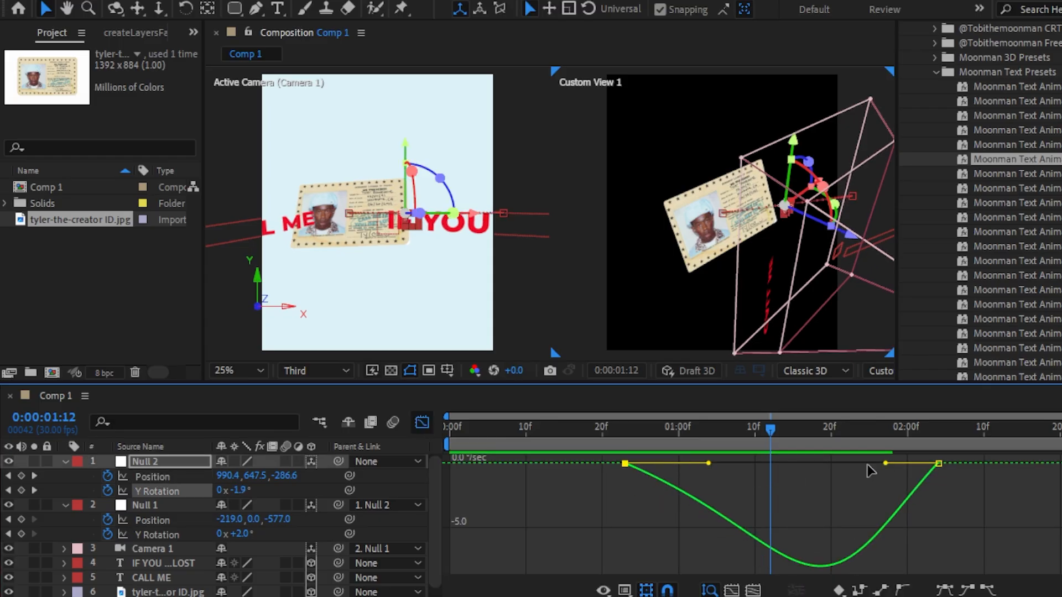
drag(884, 463, 842, 464)
click(720, 466)
drag(709, 463, 715, 464)
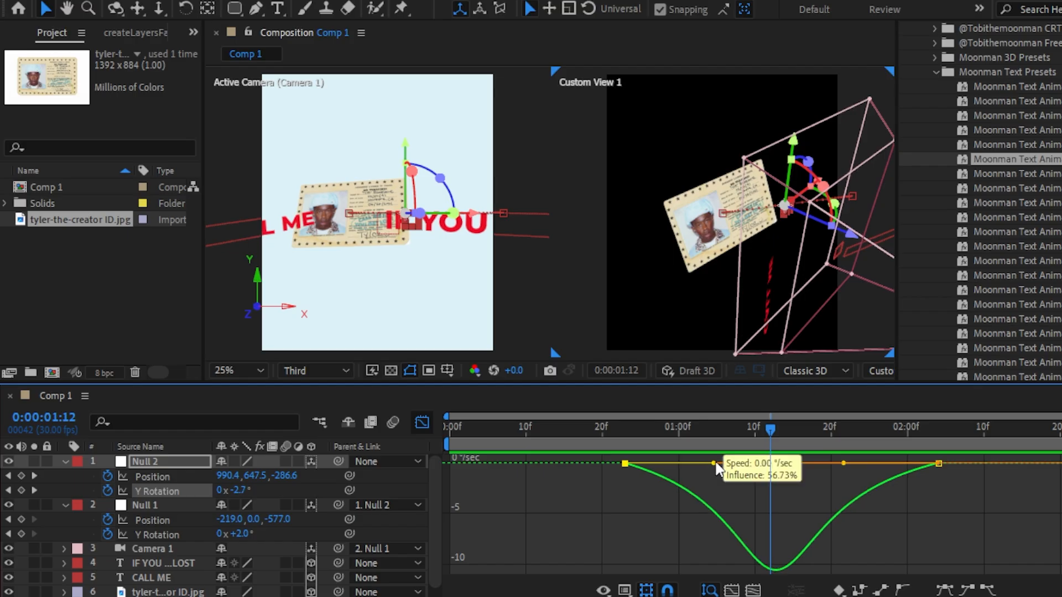
drag(844, 464, 833, 463)
drag(715, 463, 723, 463)
click(426, 423)
Shift Null 1 back to the composition's start and switch the viewer to a single active camera view.
drag(1020, 345, 810, 556)
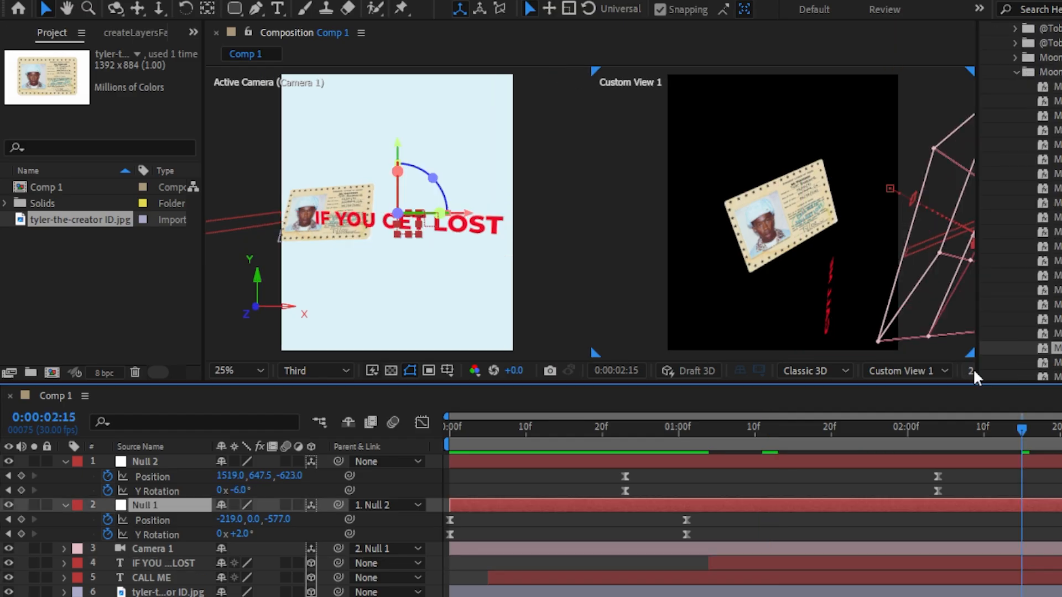
click(971, 369)
click(986, 388)
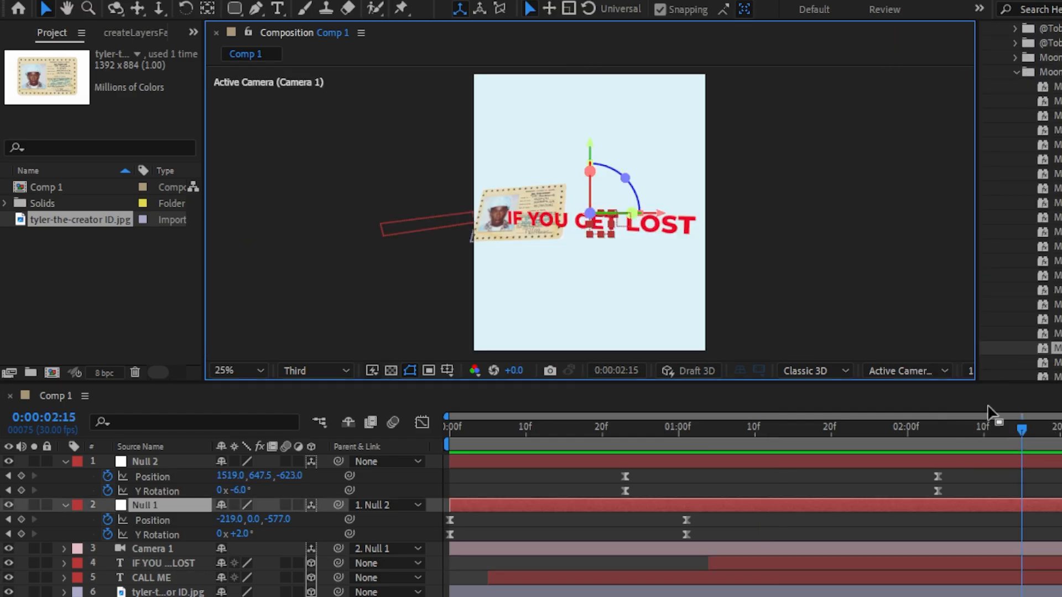
Trim the composition to a work area ending at 0:00:02:04 and preview it from the start.
drag(1022, 429, 941, 444)
key(ctrl+shift+x)
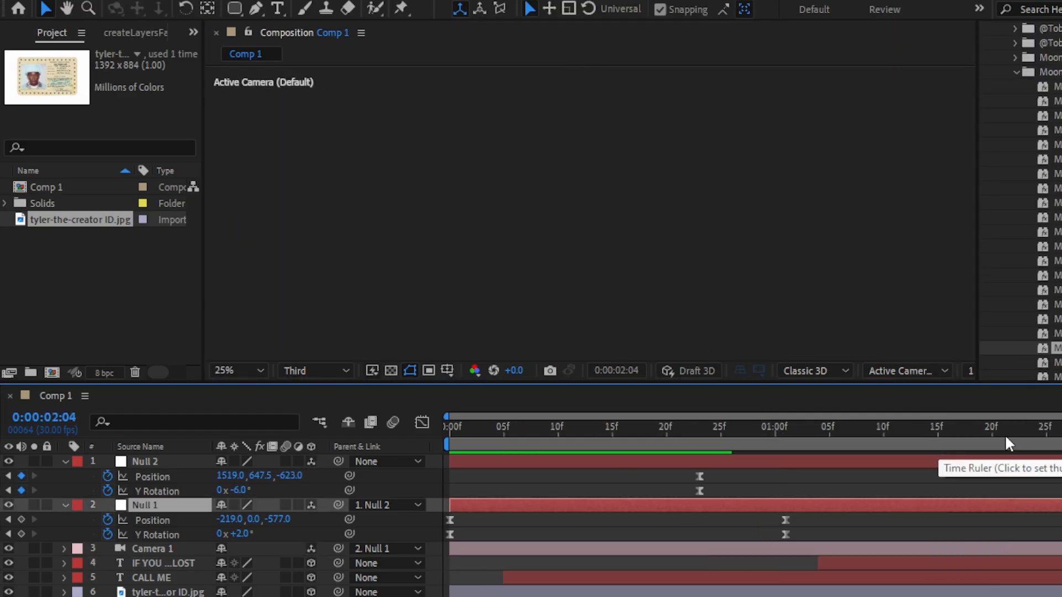
drag(991, 431, 420, 433)
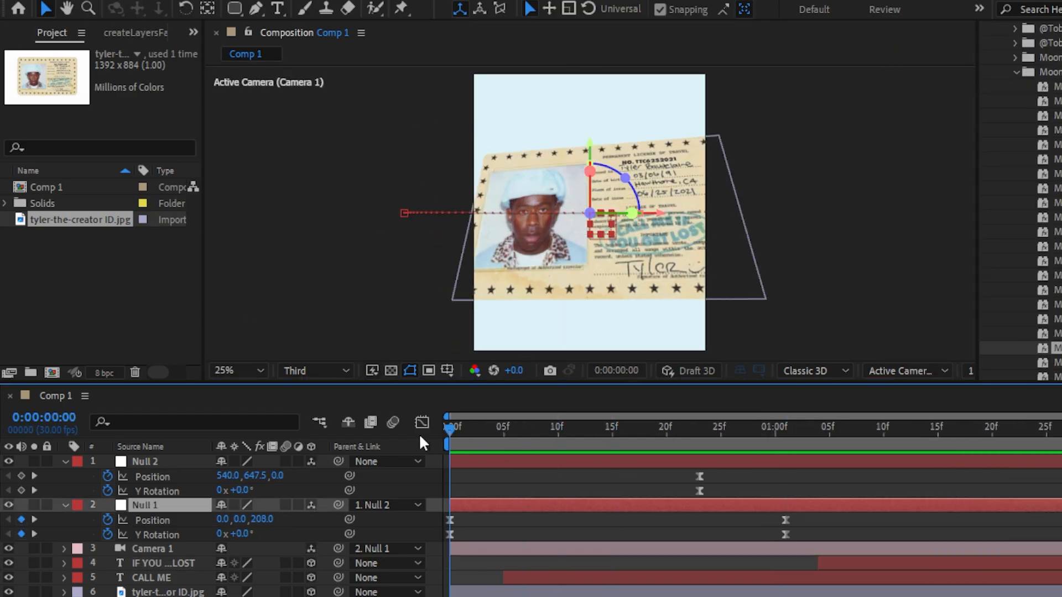
key(space)
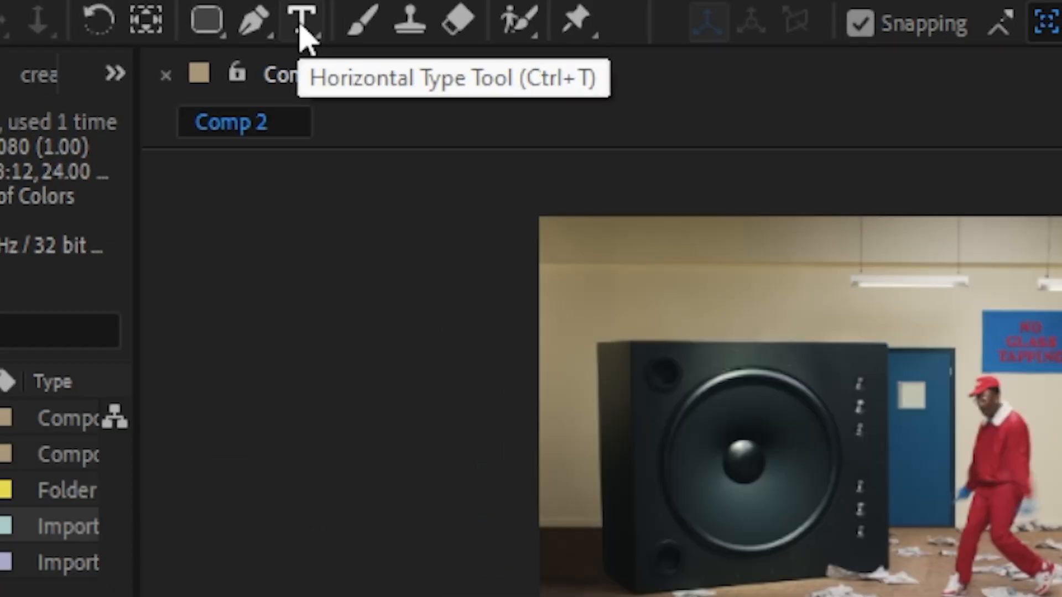
Add the text TAP over the left speaker in Comp 2.
click(276, 9)
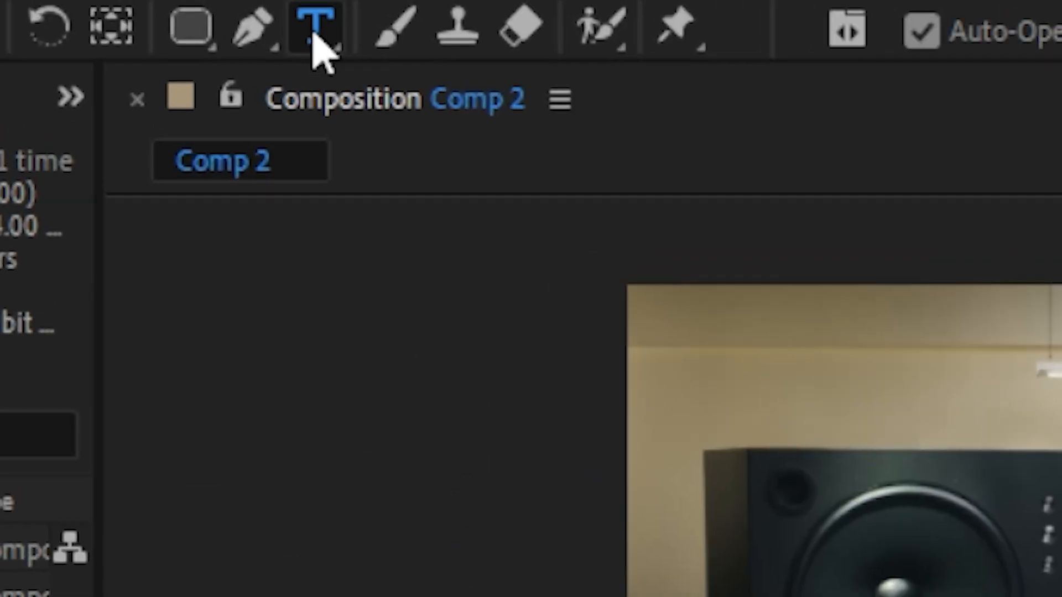
click(490, 224)
text(T)
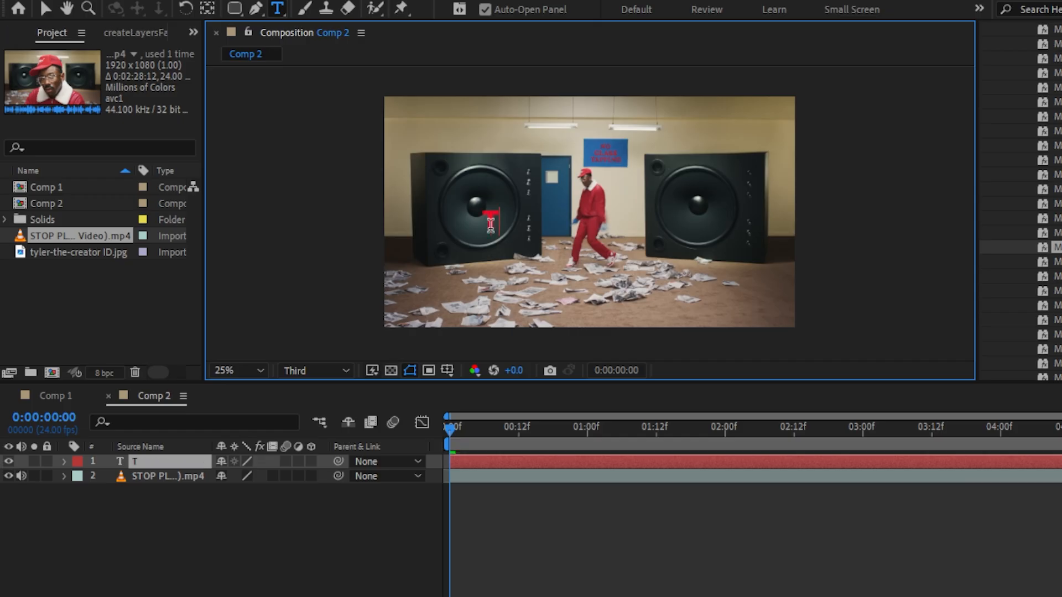
text(AP)
key(Escape)
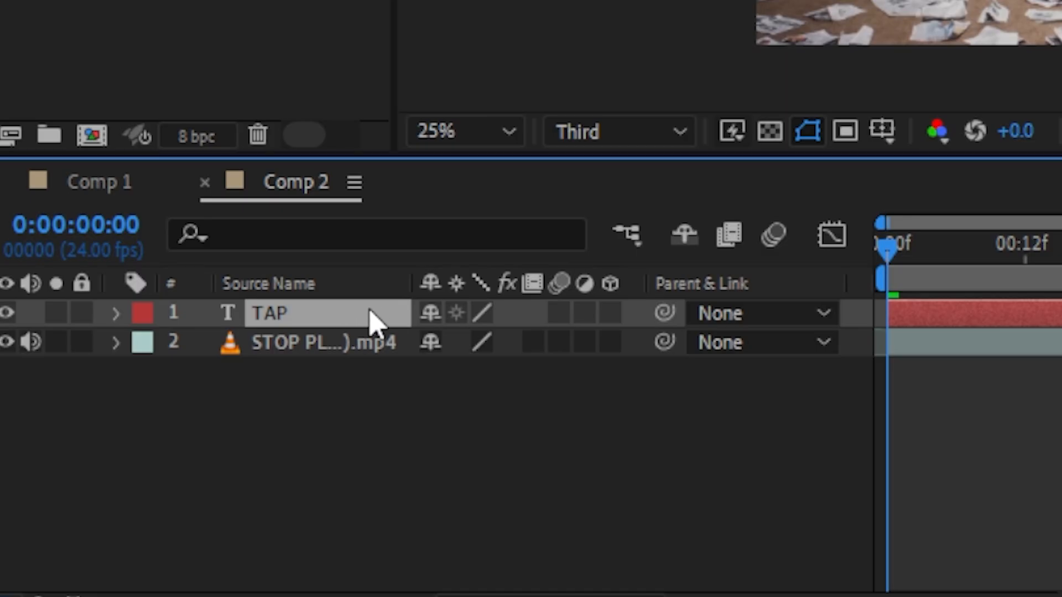
Duplicate the TAP text layer seven times.
key(ctrl+d)
key(ctrl+d)
key(ctrl+d)
key(ctrl+d)
key(ctrl+d)
key(ctrl+d)
key(ctrl+d)
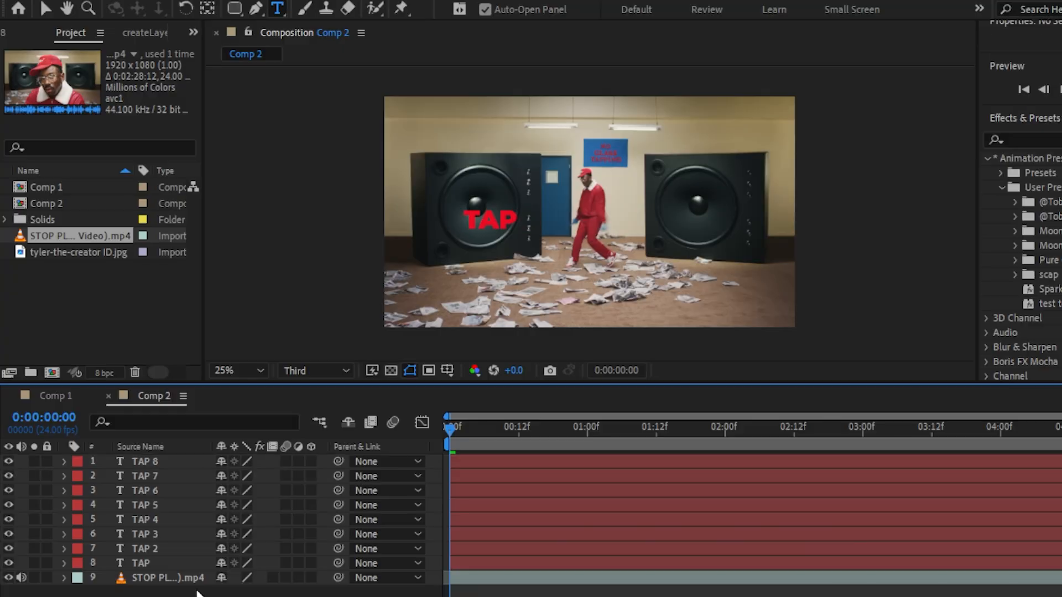
Add a two-node camera with the 35mm preset to Comp 2 and dismiss the 2D layer warning.
right_click(401, 575)
mouse_move(237, 441)
click(474, 455)
click(575, 183)
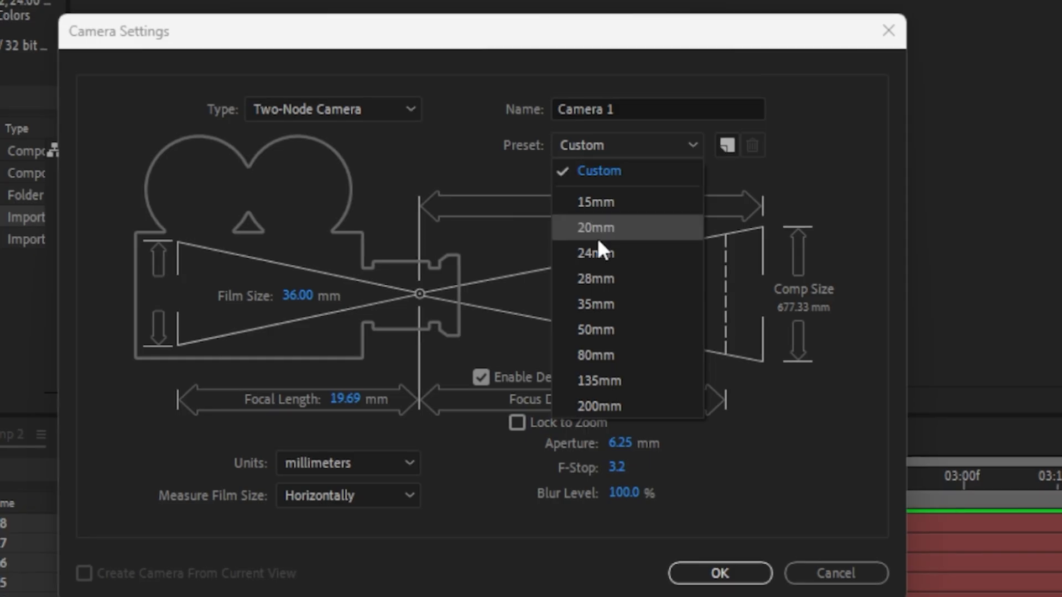
click(599, 307)
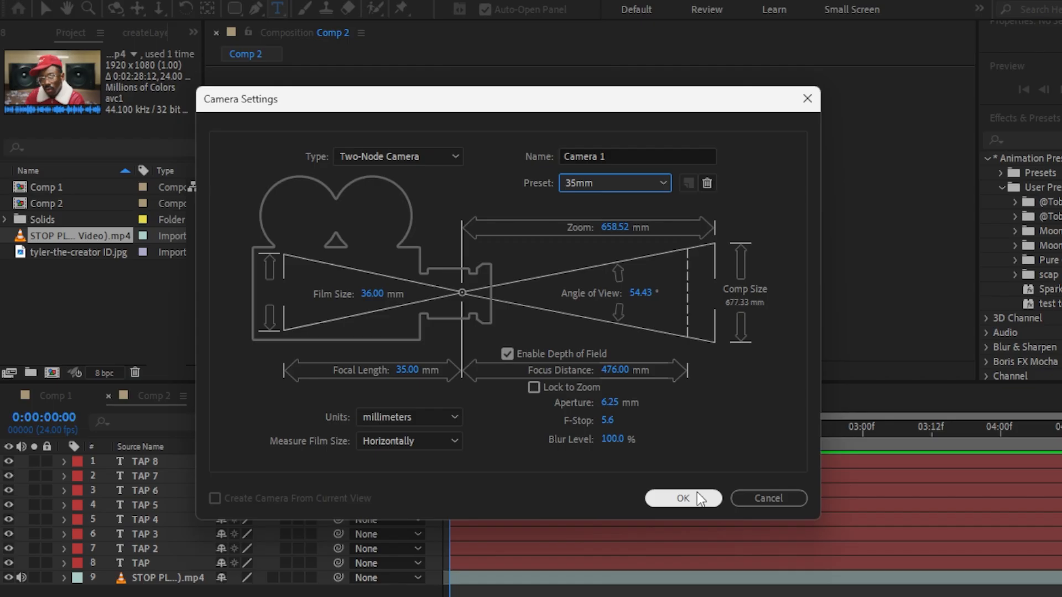
click(719, 575)
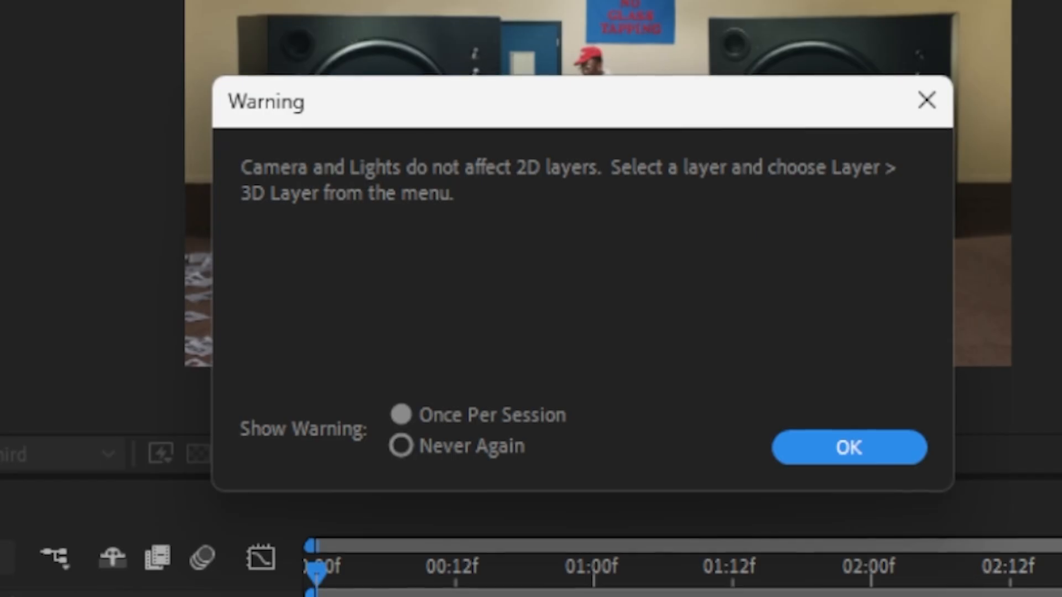
click(833, 467)
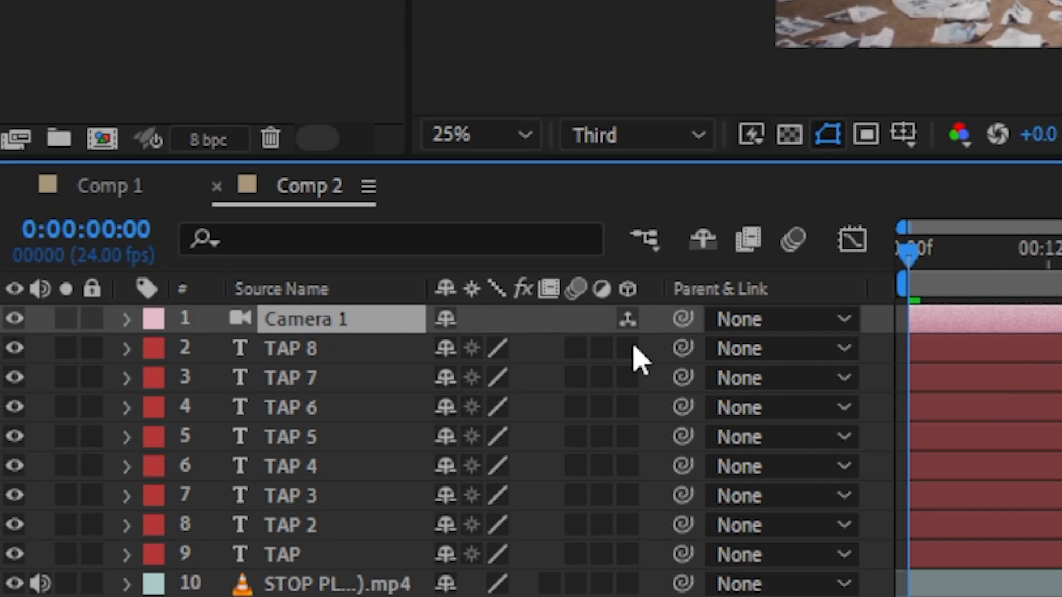
Make all TAP text layers and the video layer 3D, and split the viewer into two views.
drag(313, 475, 313, 586)
click(970, 369)
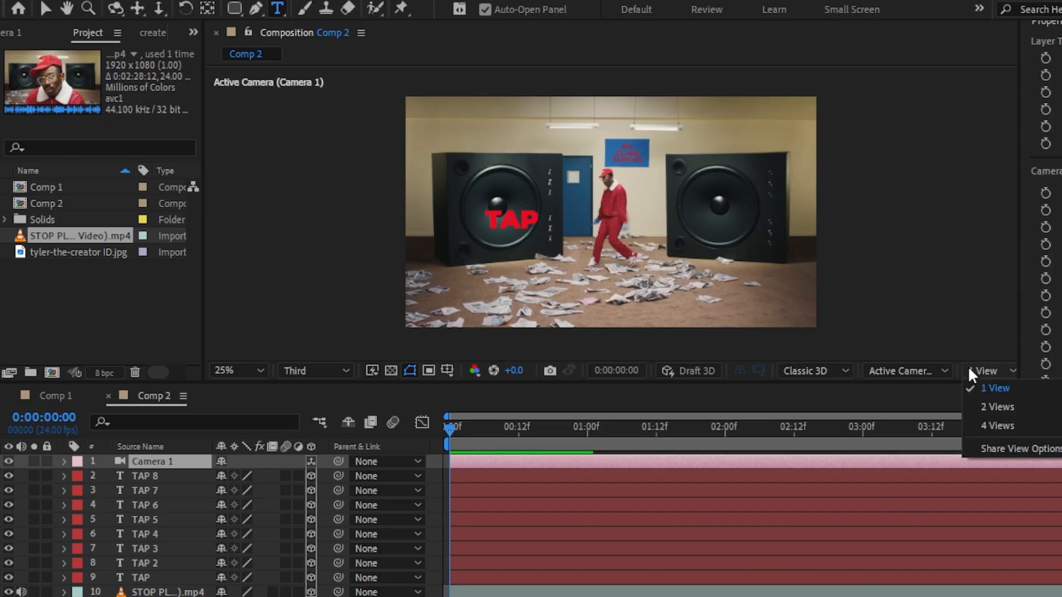
click(993, 406)
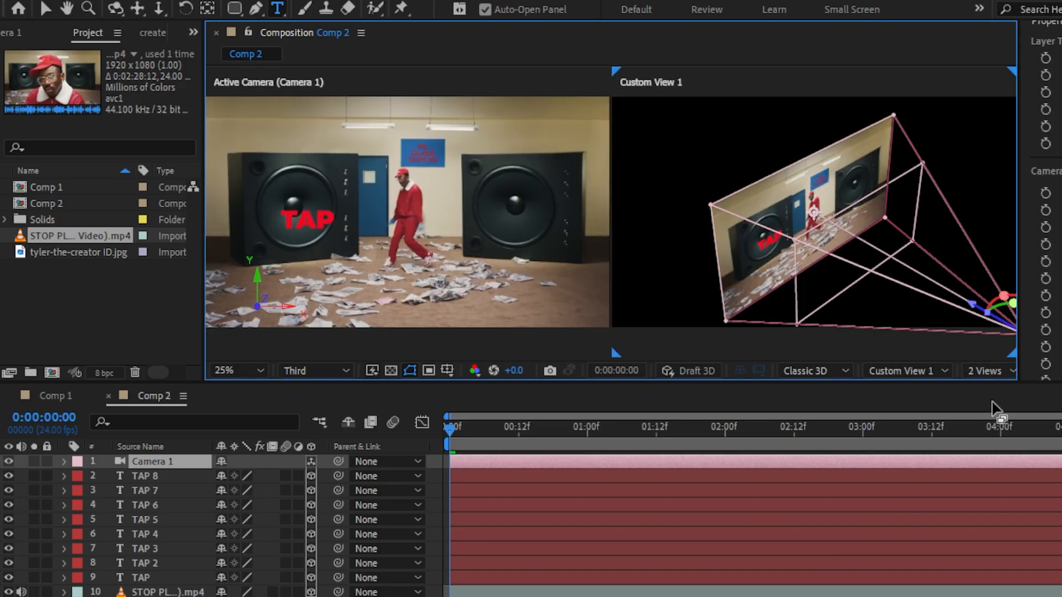
Move the TAP 2 text to the lower-left foreground of the scene, in front of the video in depth.
click(165, 563)
key(p)
drag(256, 577, 533, 536)
drag(278, 577, 45, 569)
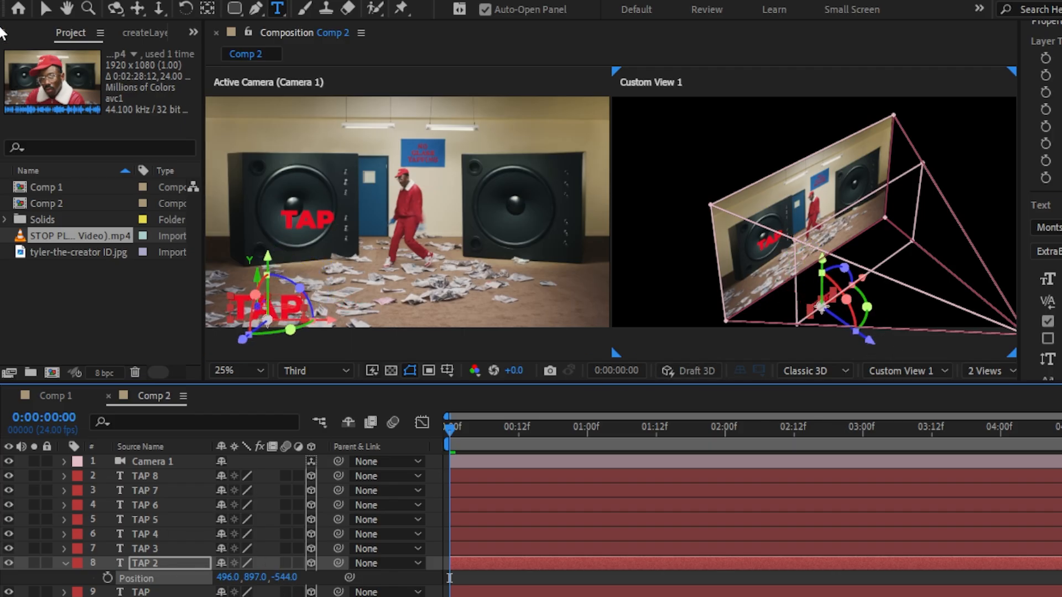
click(45, 9)
drag(868, 340, 886, 356)
Spread the TAP 3 through TAP 7 text layers around the scene at different positions and depths.
click(166, 549)
drag(774, 238, 817, 149)
click(166, 534)
click(166, 520)
drag(813, 225, 952, 285)
click(166, 505)
drag(308, 221, 379, 290)
click(166, 490)
drag(308, 174, 308, 135)
drag(347, 184, 398, 207)
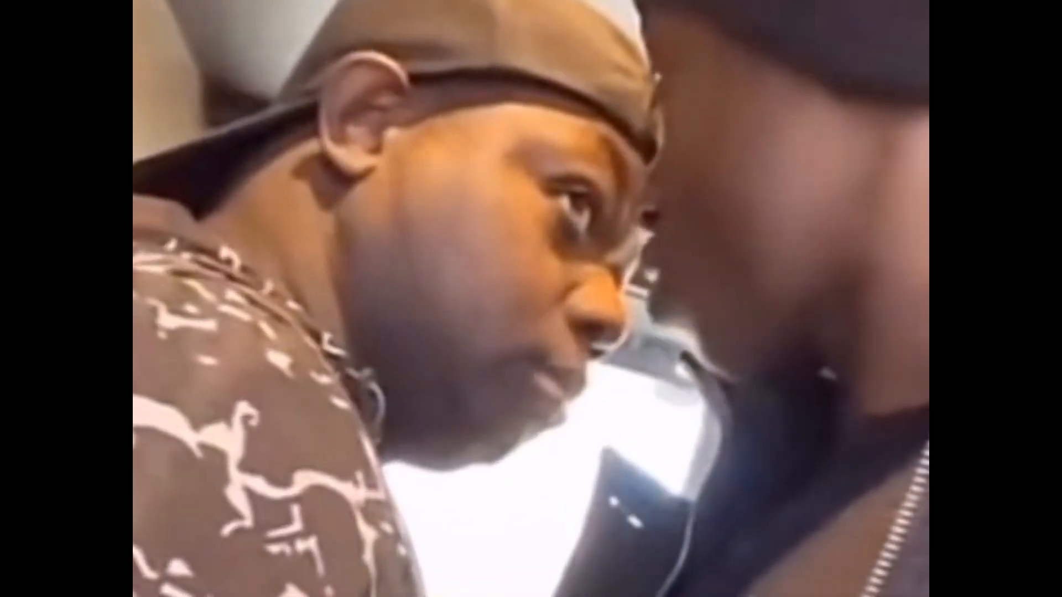
Add a null object to Comp 2, parent Camera 1 to it, and make the null 3D.
mouse_move(400, 51)
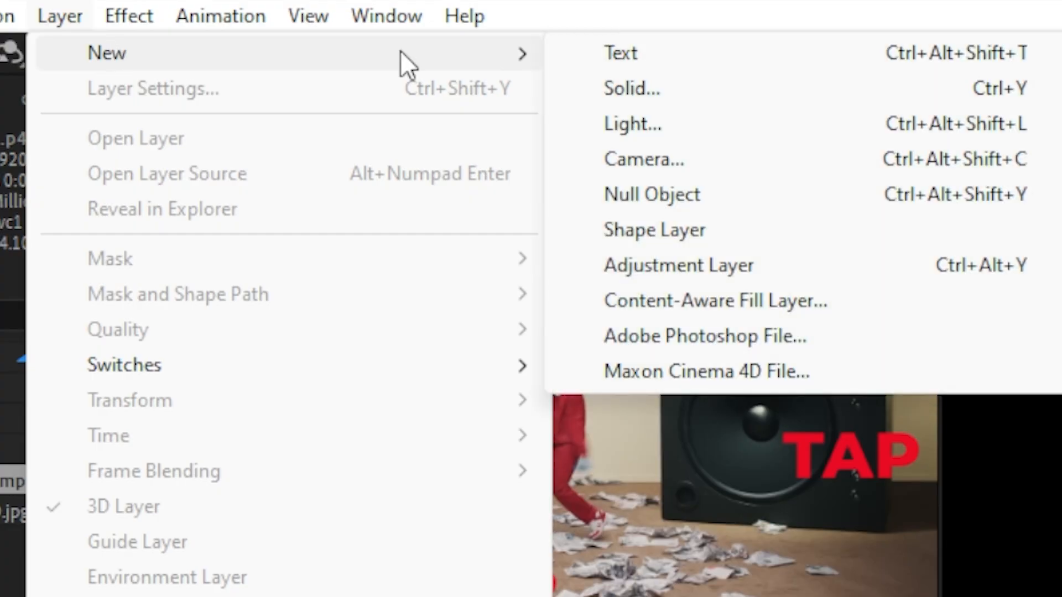
click(847, 202)
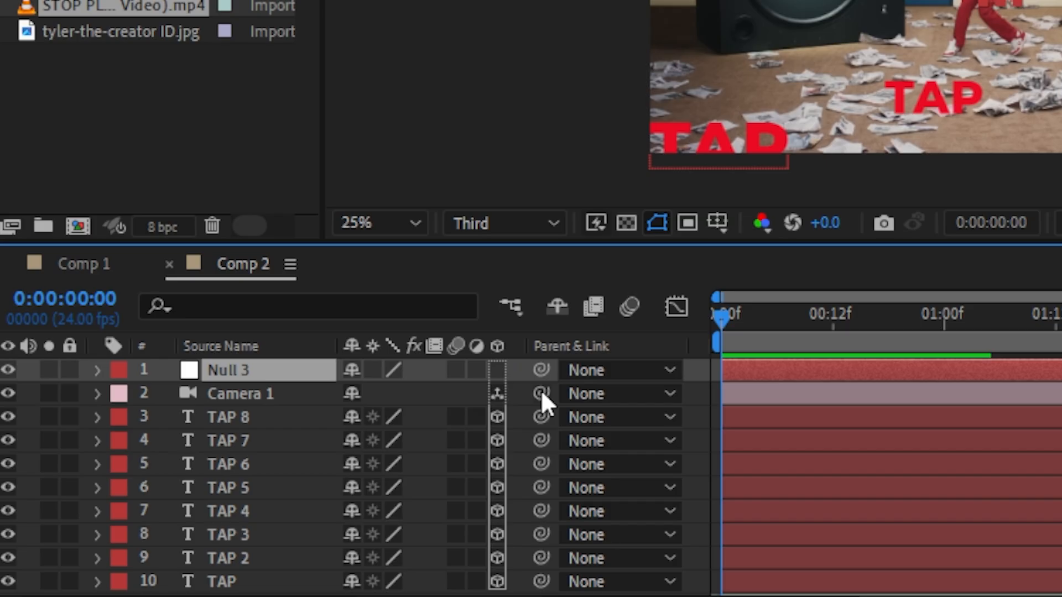
drag(333, 394, 298, 372)
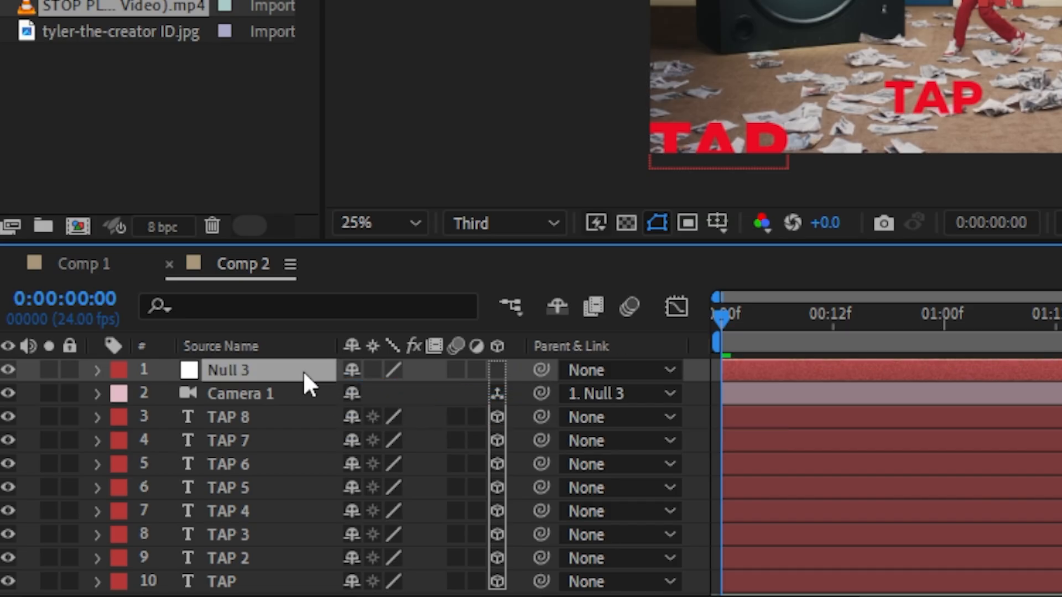
click(498, 371)
Keyframe Null 3's position with Z at 945 on the first frame and Z at -309 at 0:00:01:00.
key(p)
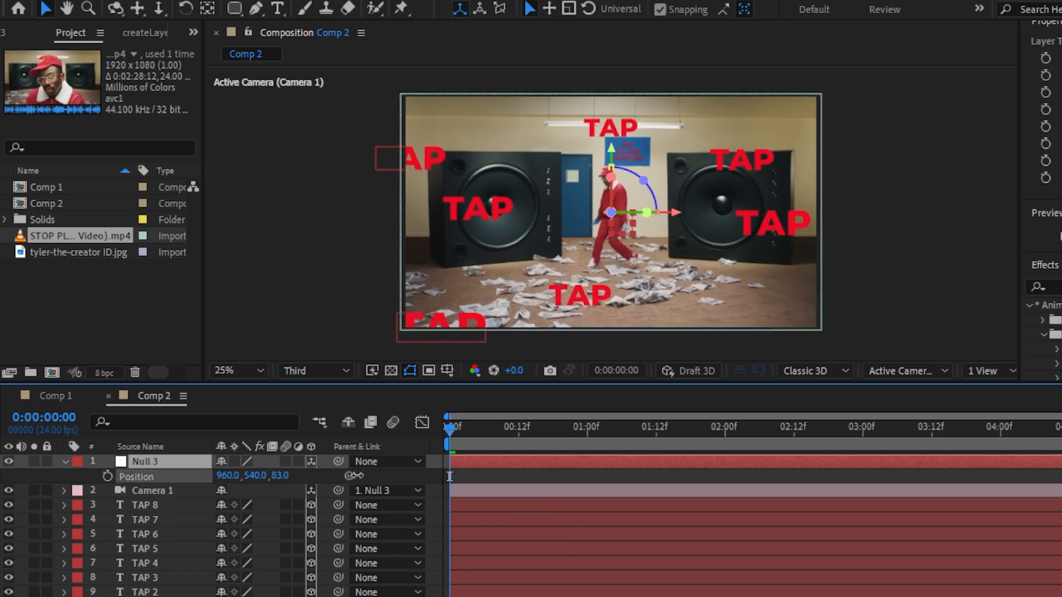
drag(357, 476, 1061, 461)
drag(449, 476, 420, 477)
click(107, 476)
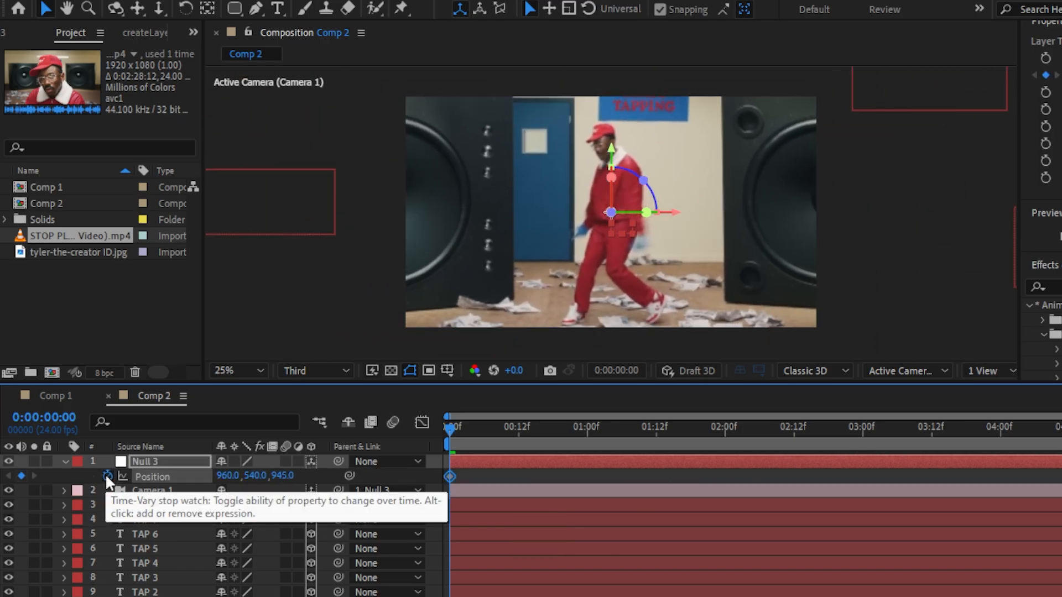
drag(487, 437, 587, 443)
drag(282, 476, 41, 501)
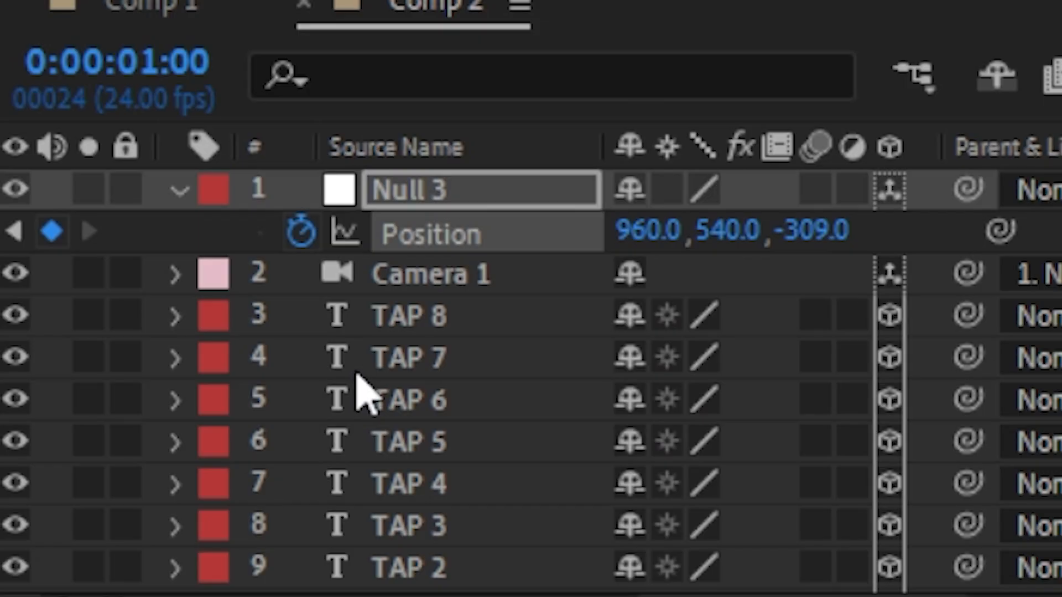
Apply the Motion Tile effect to the STOP PL... video layer.
scroll(362, 395, down, 2)
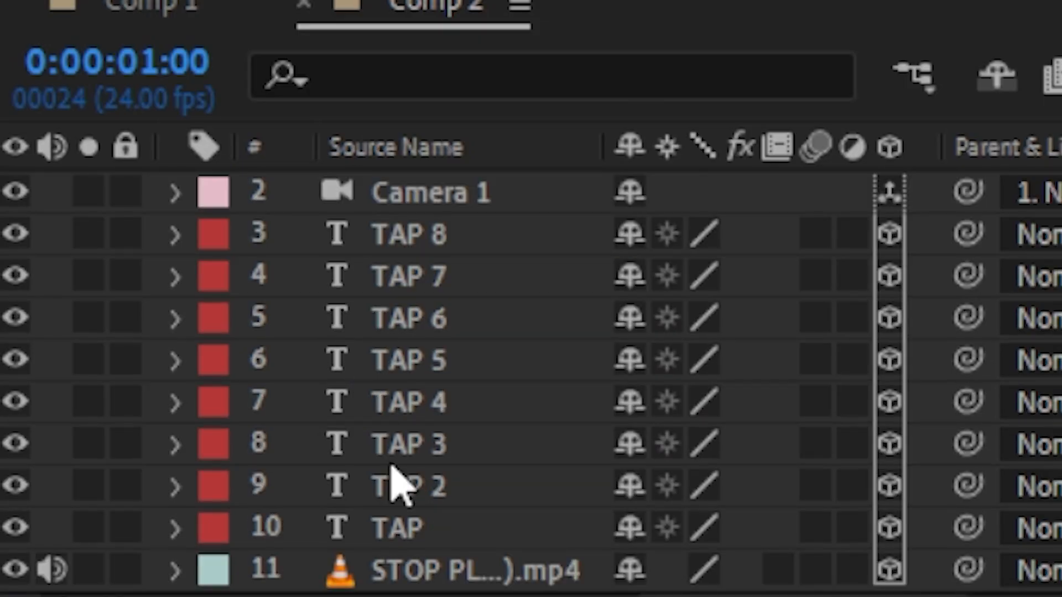
click(453, 576)
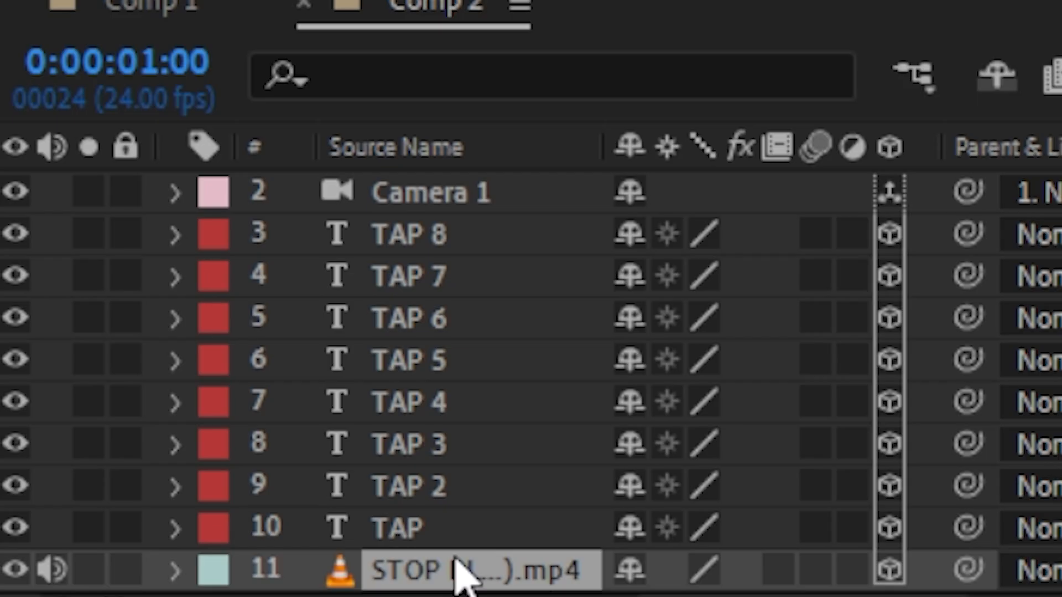
key(ctrl+space)
text(mot)
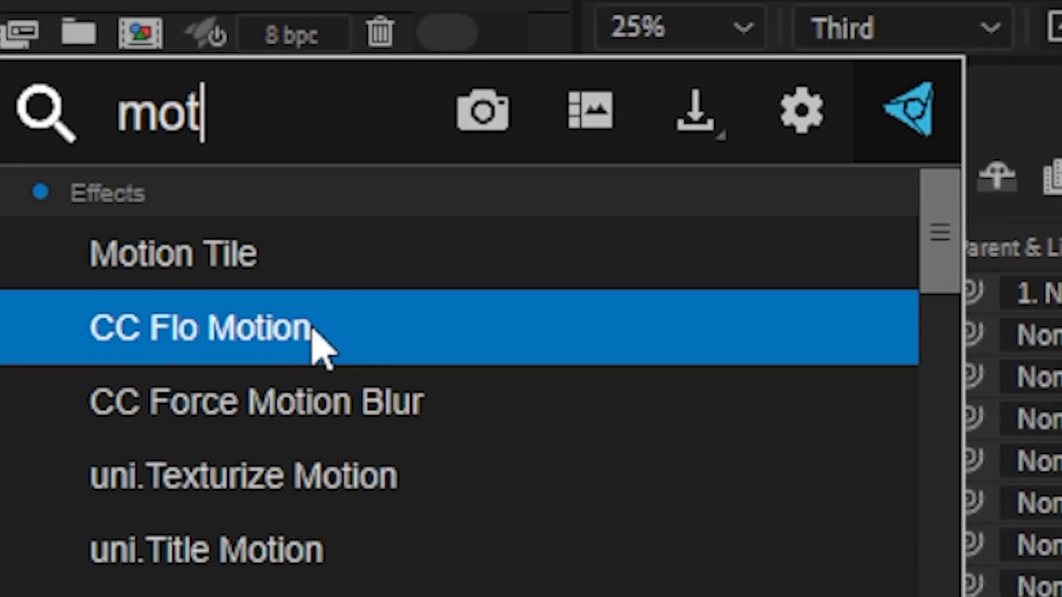
click(210, 255)
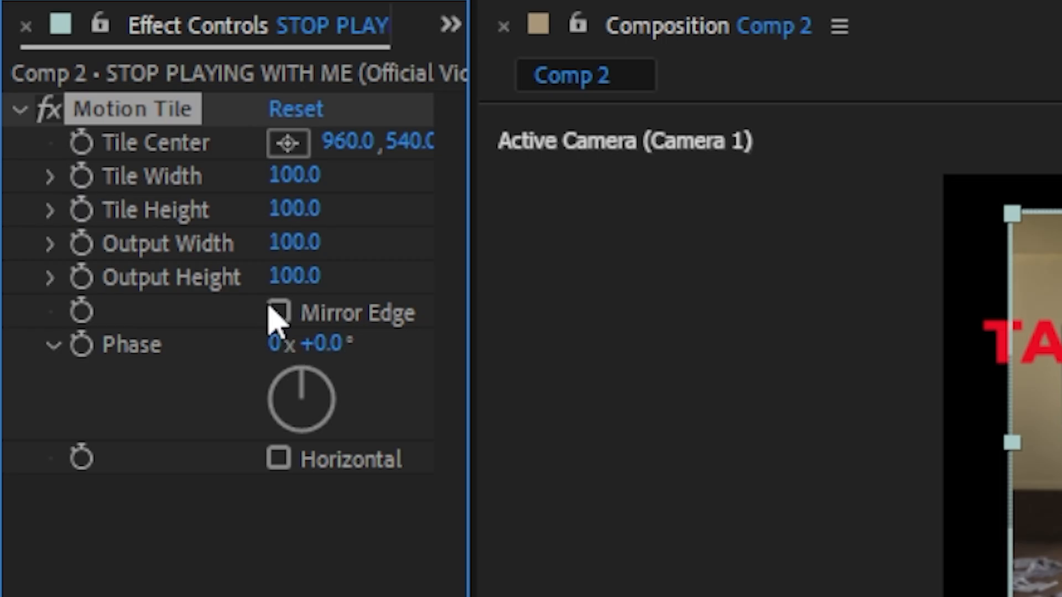
Set Motion Tile's output height and output width to 200 and enable Mirror Edges.
click(296, 277)
text(200)
key(Return)
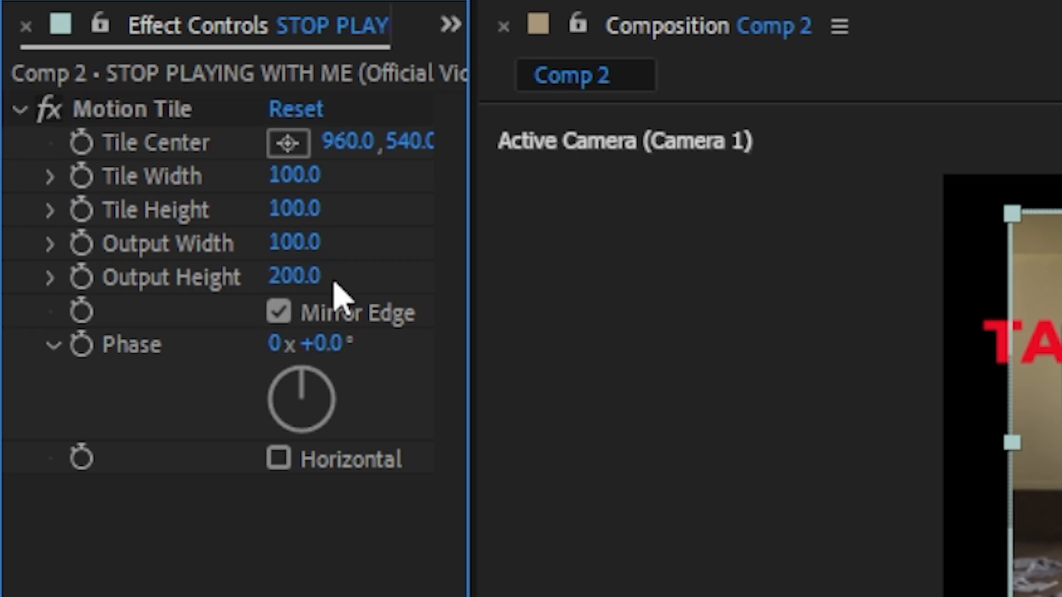
click(288, 244)
text(200)
key(Return)
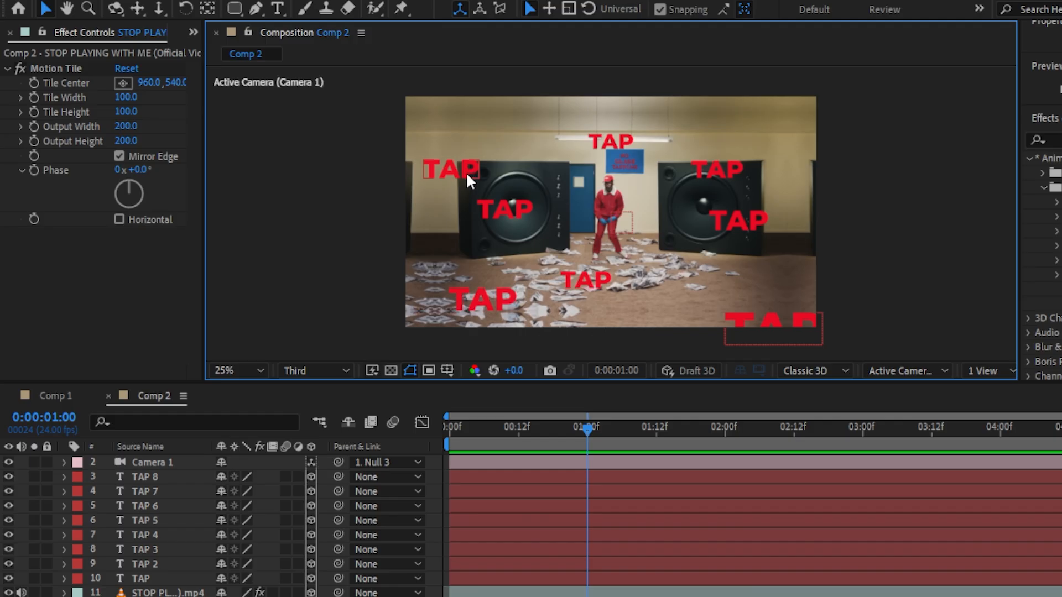
Raise TAP 7 and the top-center TAP text slightly, and shift the TAP text above the right speaker outward.
click(380, 192)
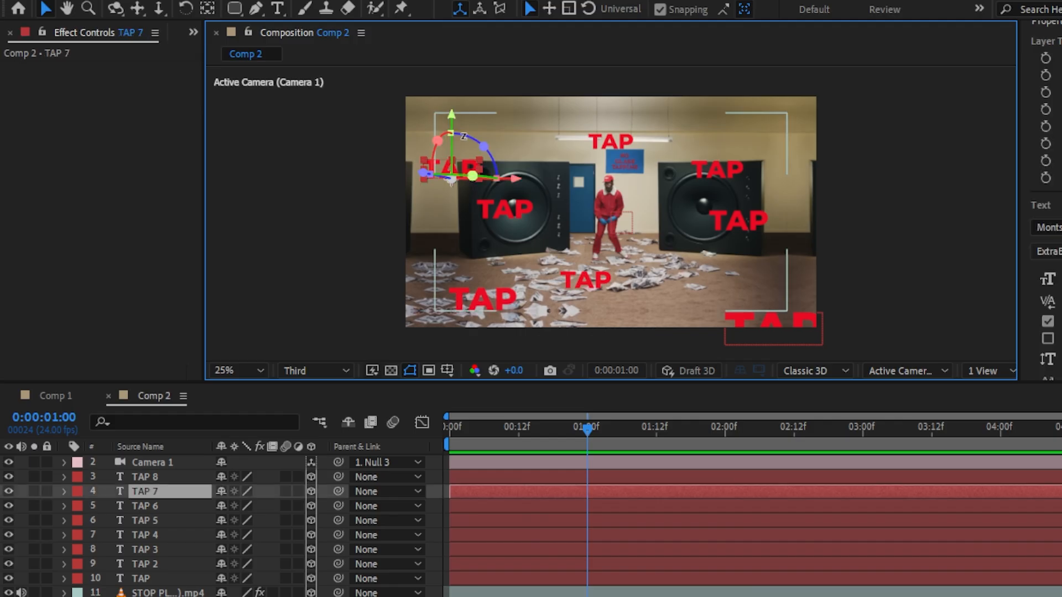
drag(449, 107, 449, 85)
click(610, 141)
drag(612, 88, 612, 83)
click(717, 169)
drag(785, 178, 804, 166)
Easy-ease Null 3's position keyframes, shape the speed graph into an early peak with a long slow-down, and preview the move.
scroll(800, 407, up, 1)
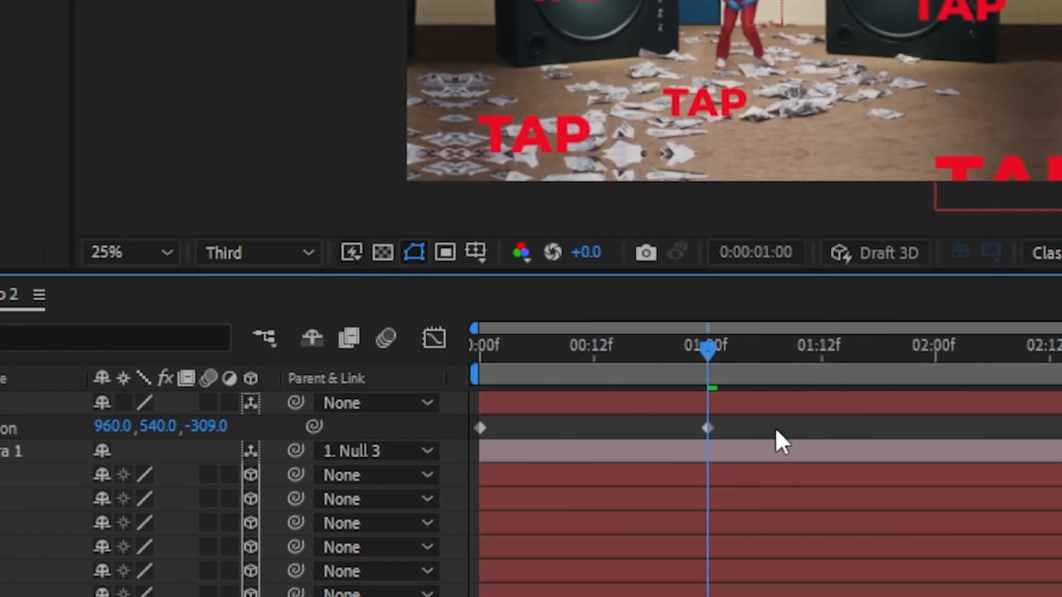
drag(777, 430, 463, 436)
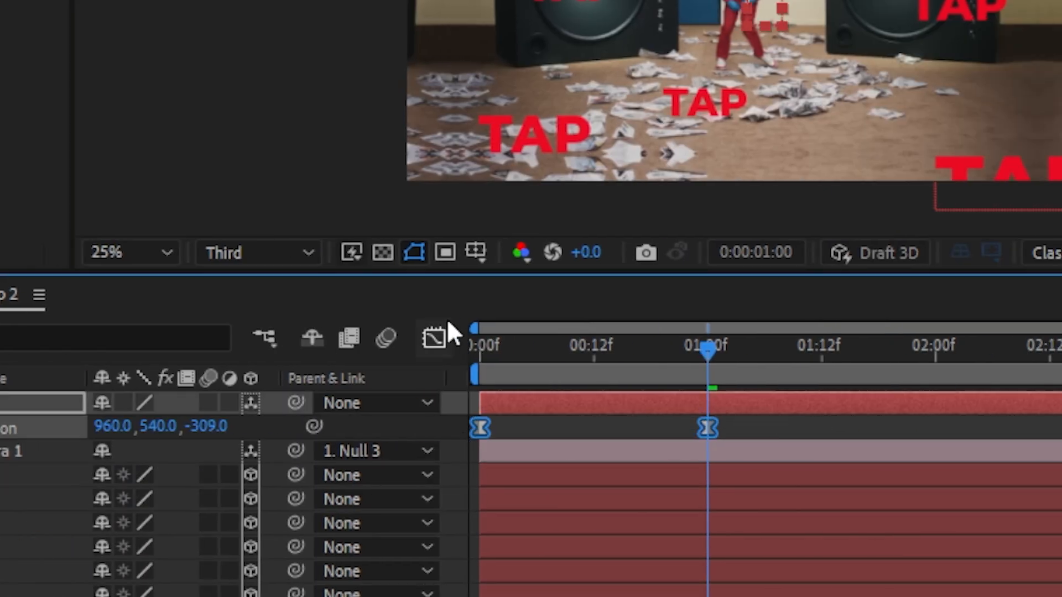
click(432, 337)
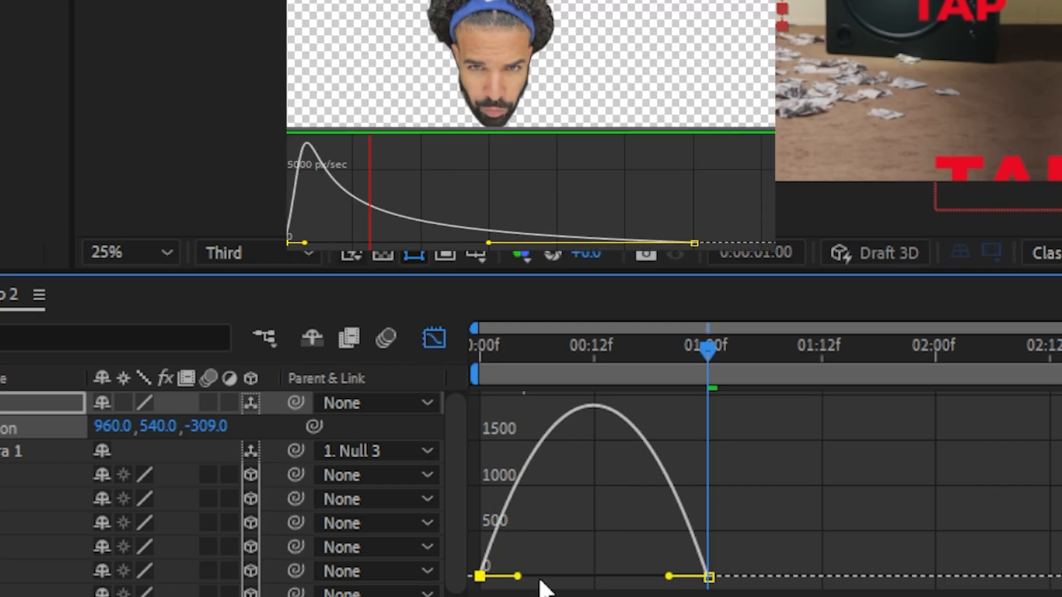
drag(517, 577, 486, 577)
drag(669, 576, 561, 581)
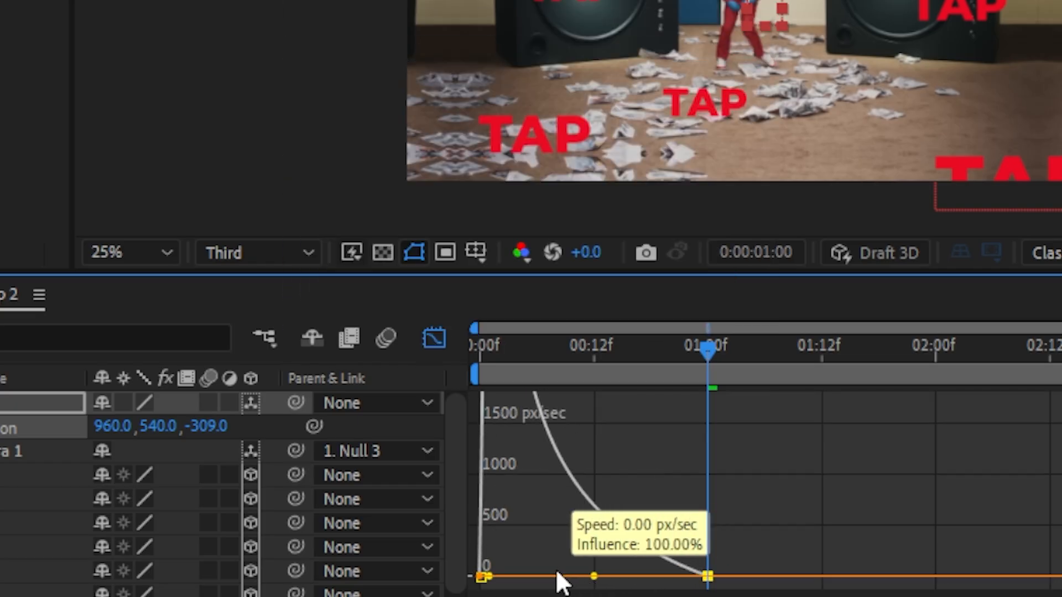
key(space)
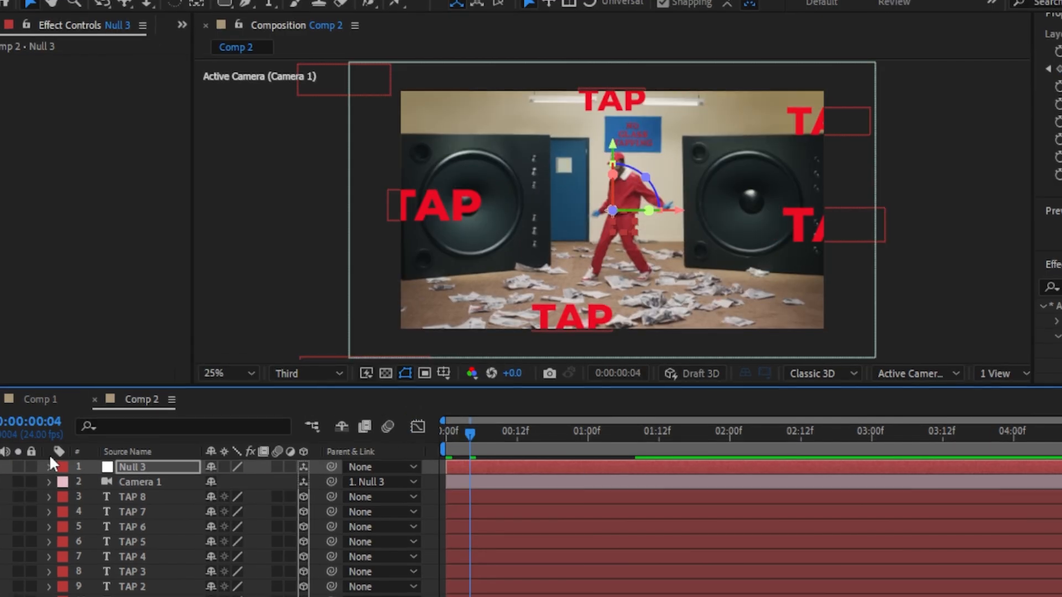
Add a second null to Comp 2, parent Null 3 to it at 0:00:00:20, and make the new null 3D.
key(p)
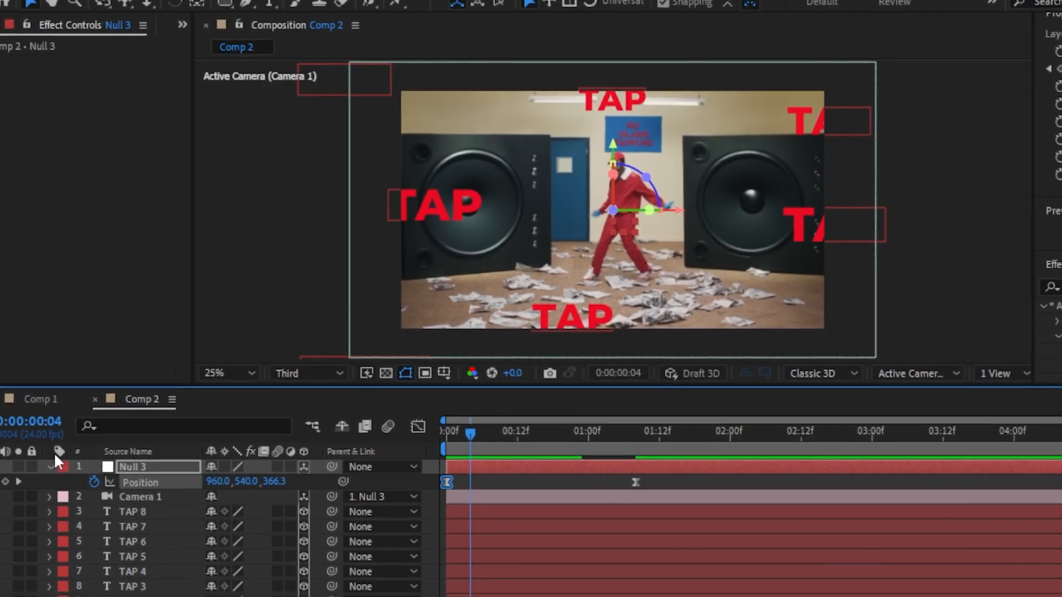
key(ctrl+alt+shift+y)
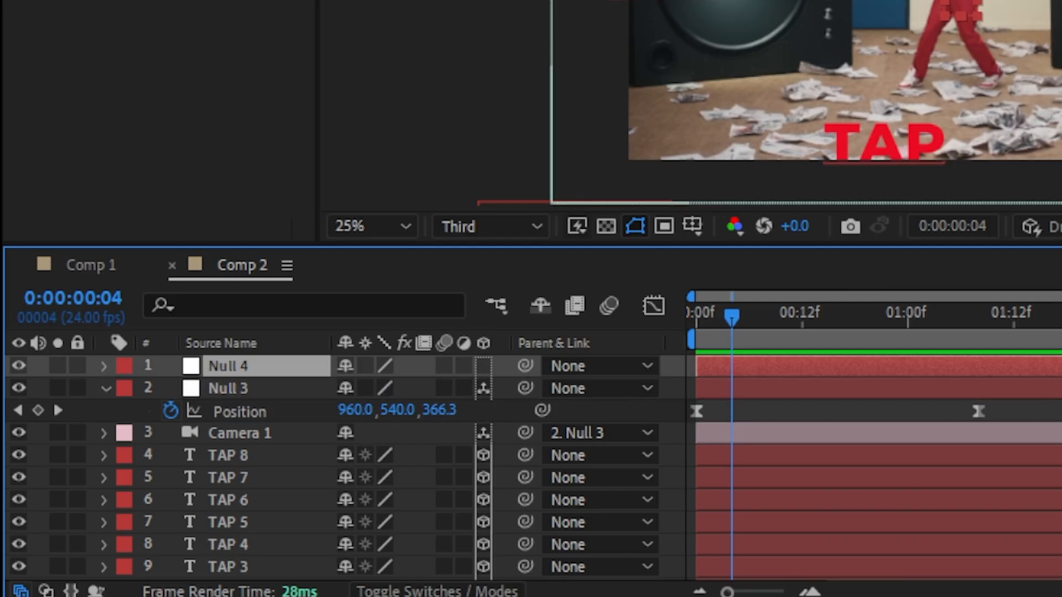
drag(525, 388, 301, 366)
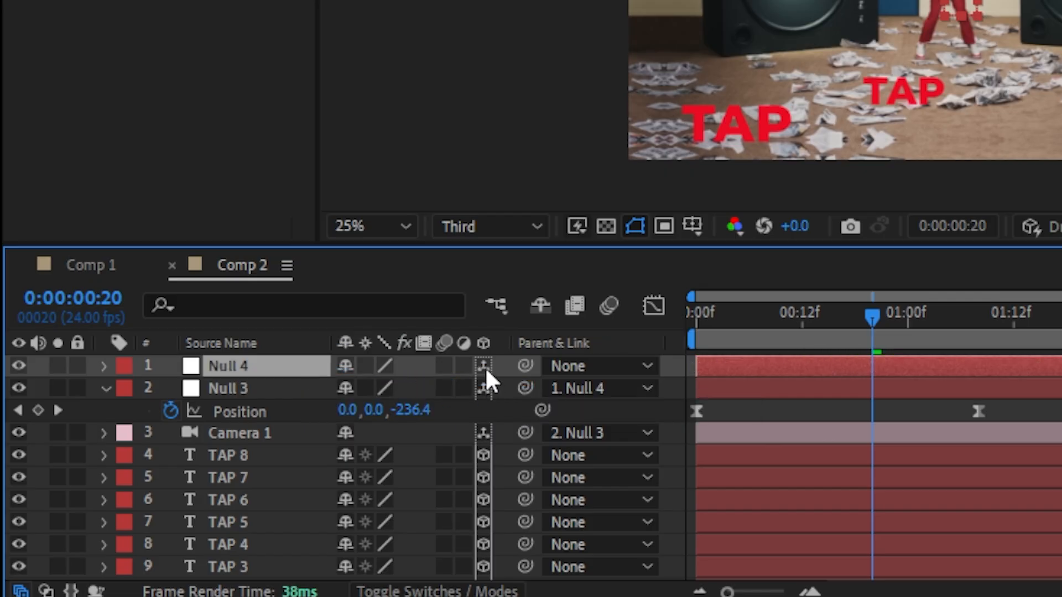
click(487, 367)
Keyframe Null 4's position at 0:00:00:20 and again at 0:00:02:01, offset by 249, -118 and 578 in X, Y and Z.
key(p)
click(108, 477)
drag(606, 428, 727, 435)
drag(227, 476, 280, 474)
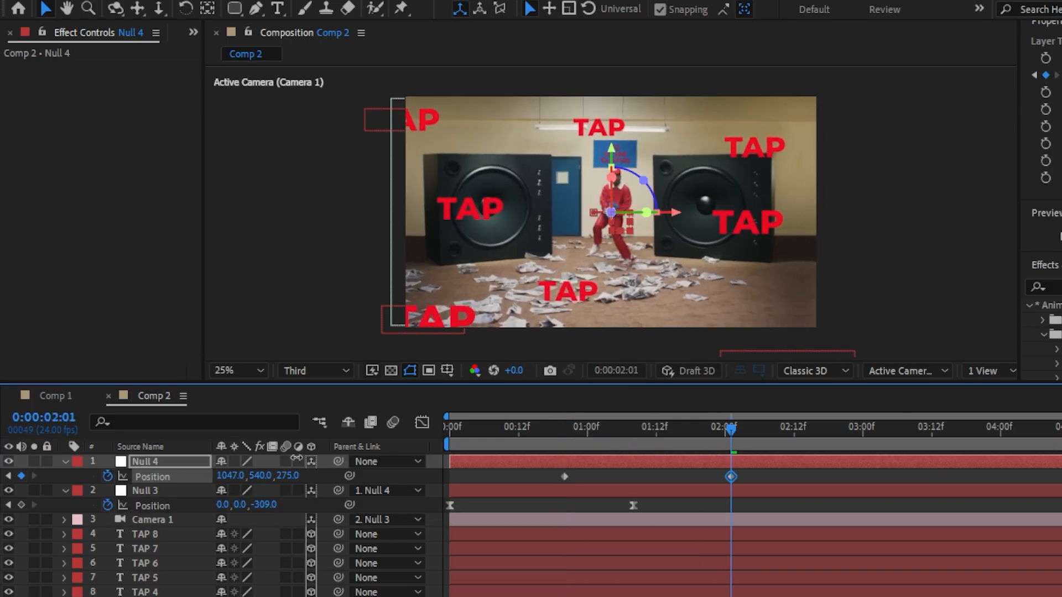
Easy-ease Null 4's position keyframes, lengthen both speed handles for a sharper middle peak, and preview the animation from the start.
drag(730, 476, 558, 478)
key(F9)
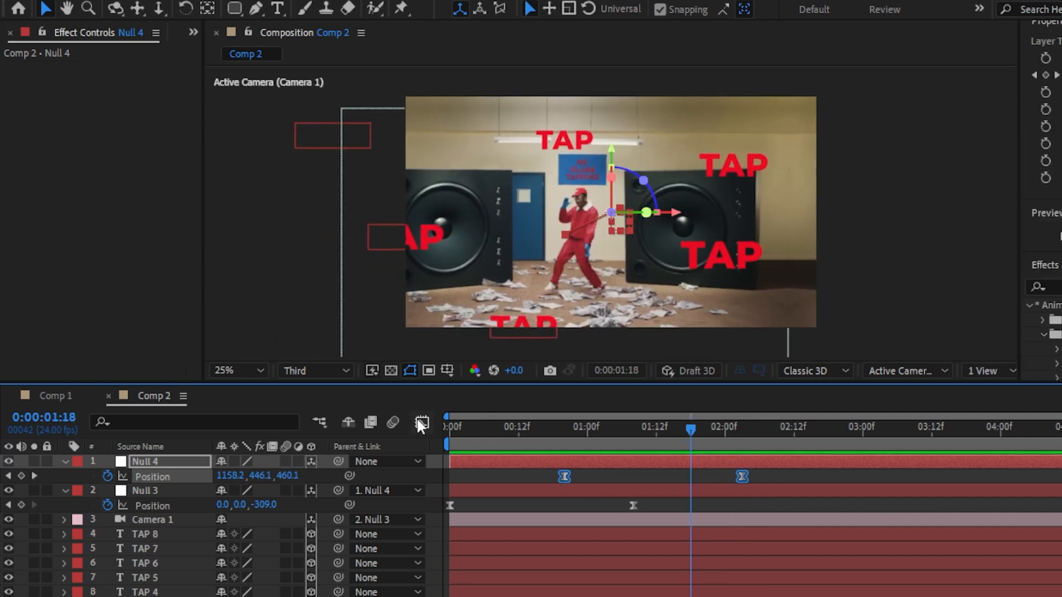
click(421, 421)
click(565, 566)
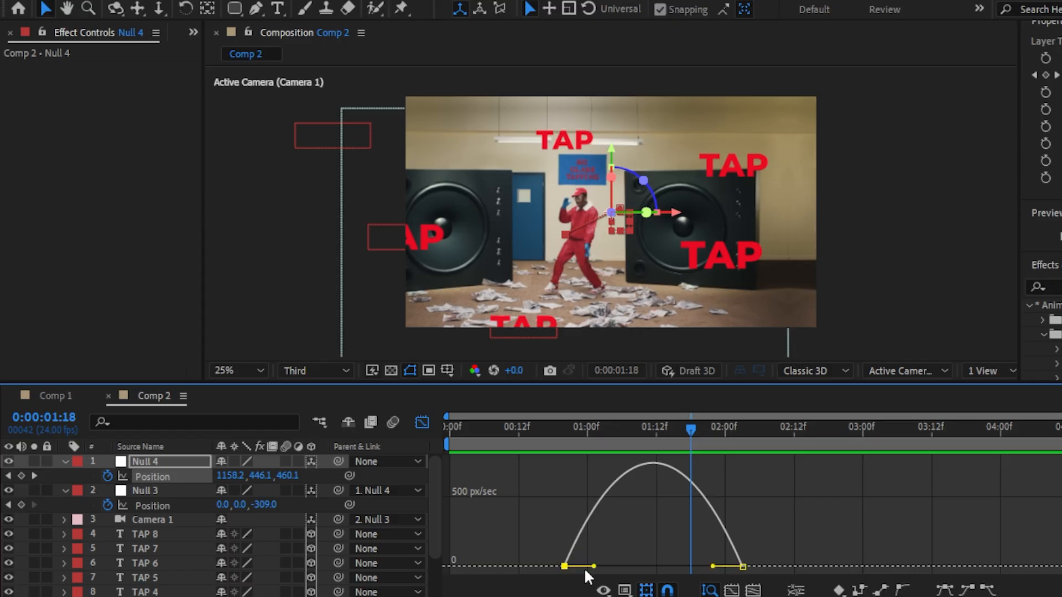
drag(595, 569, 621, 566)
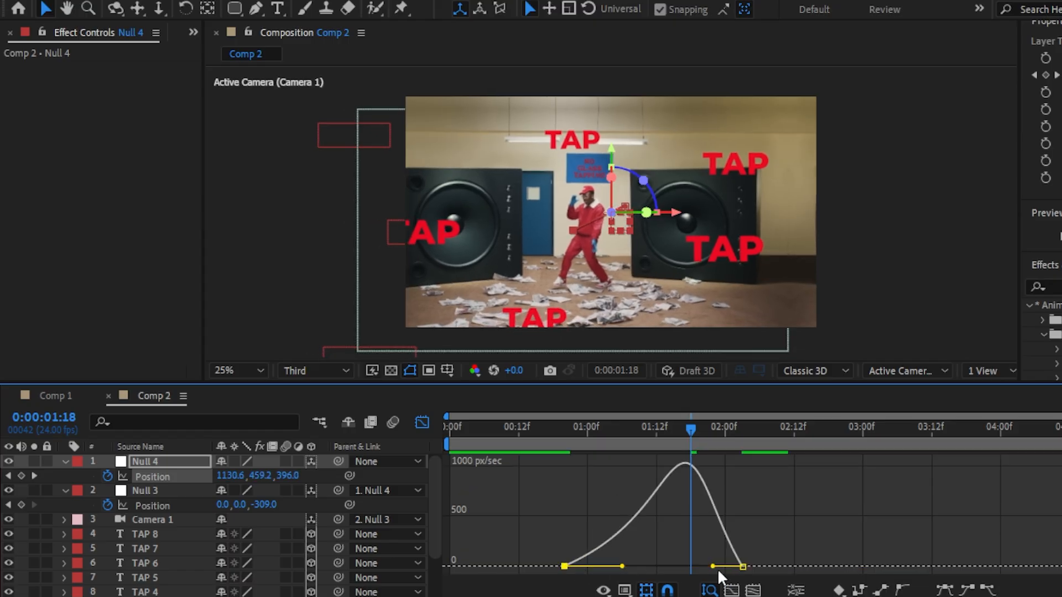
drag(714, 567, 690, 567)
key(shift+F3)
drag(689, 437, 439, 443)
key(space)
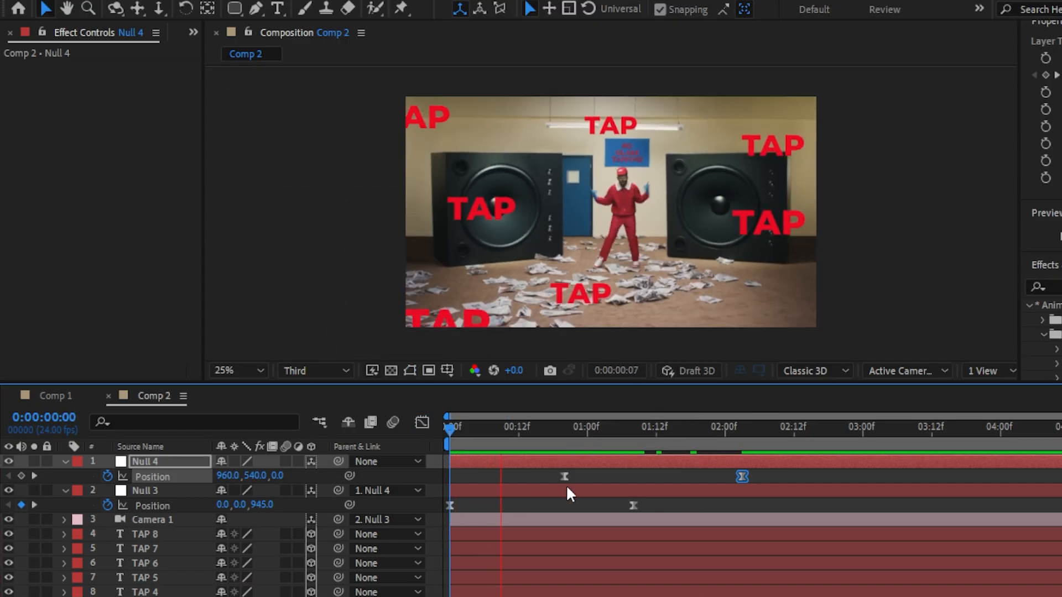
key(space)
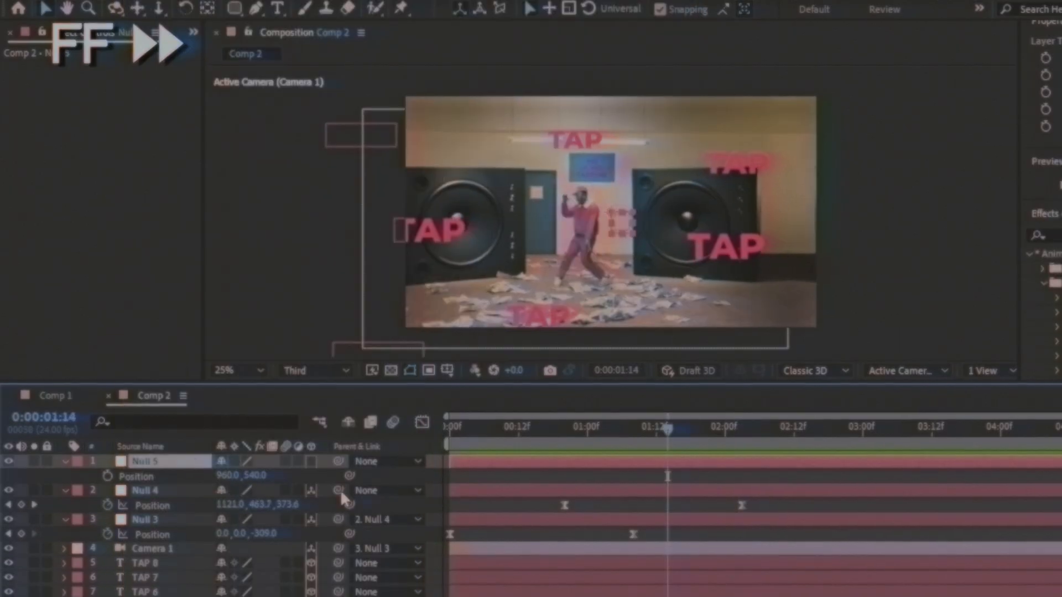
Parent Null 4 to a 3D Null 5 and keyframe Null 5's position from 0:00:01:14, ending offset by -234, 165 and -498.
drag(338, 490, 150, 462)
click(311, 461)
click(108, 477)
click(840, 429)
drag(224, 476, 53, 475)
drag(279, 475, 343, 476)
drag(233, 466, 317, 476)
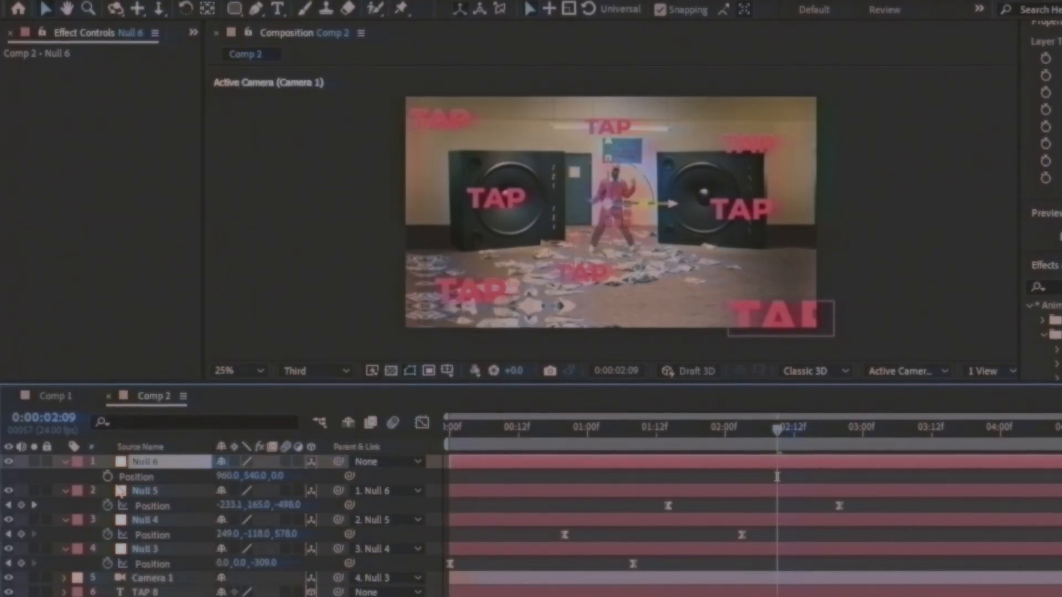
Keyframe Null 6's position at 0:00:02:09 and set it to 960, 458, 1021 at 0:00:03:19.
click(107, 476)
drag(777, 428, 974, 434)
drag(283, 476, 249, 477)
Easy-ease Null 6's position keyframes, shape the speed graph to peak sharply near the end, and preview the full camera move.
click(152, 476)
key(F9)
click(422, 423)
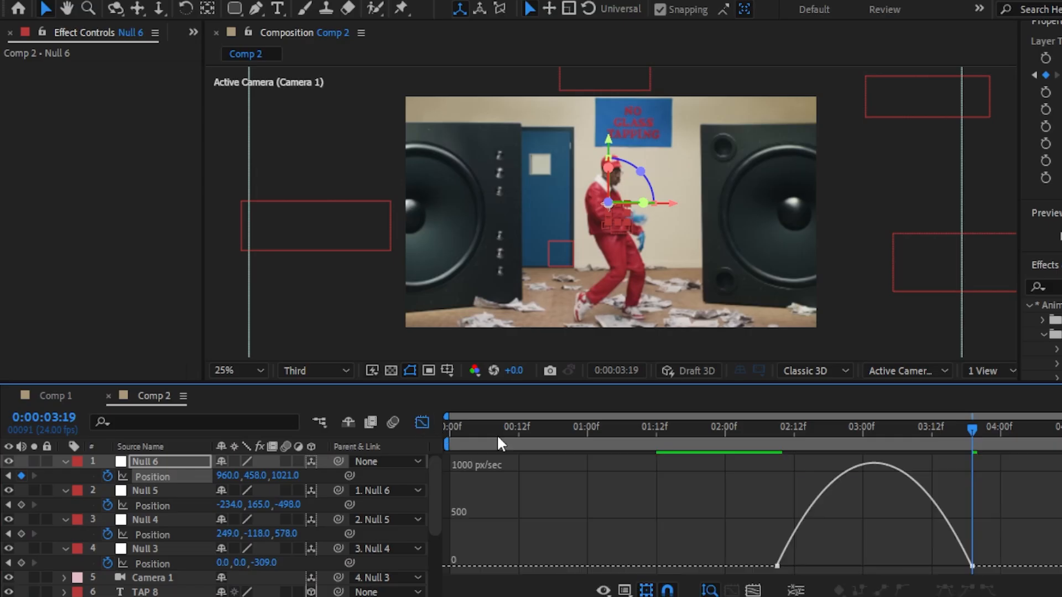
click(777, 566)
drag(811, 566, 965, 566)
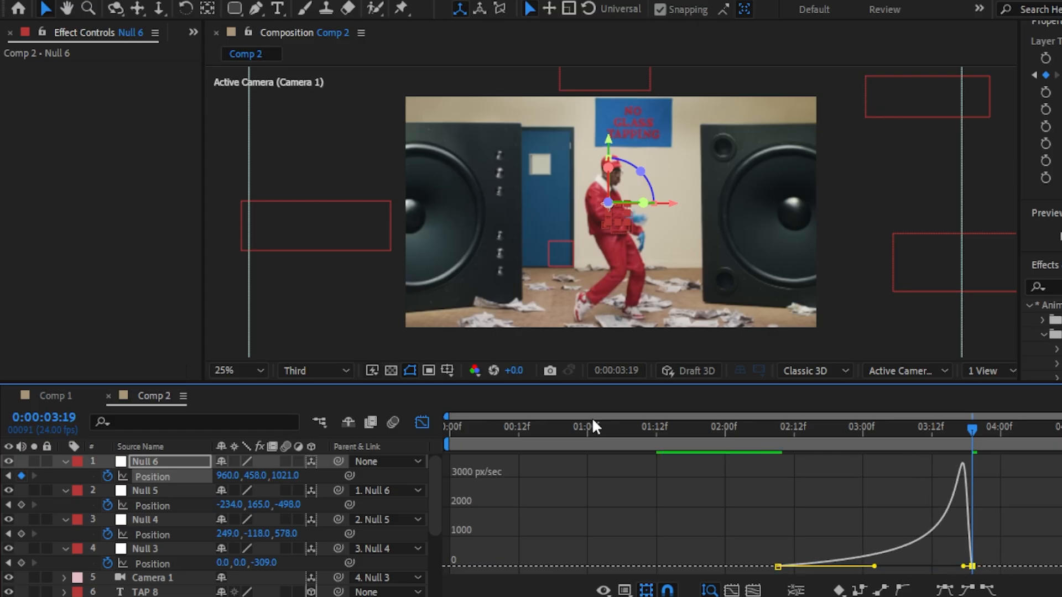
click(423, 422)
click(442, 434)
key(space)
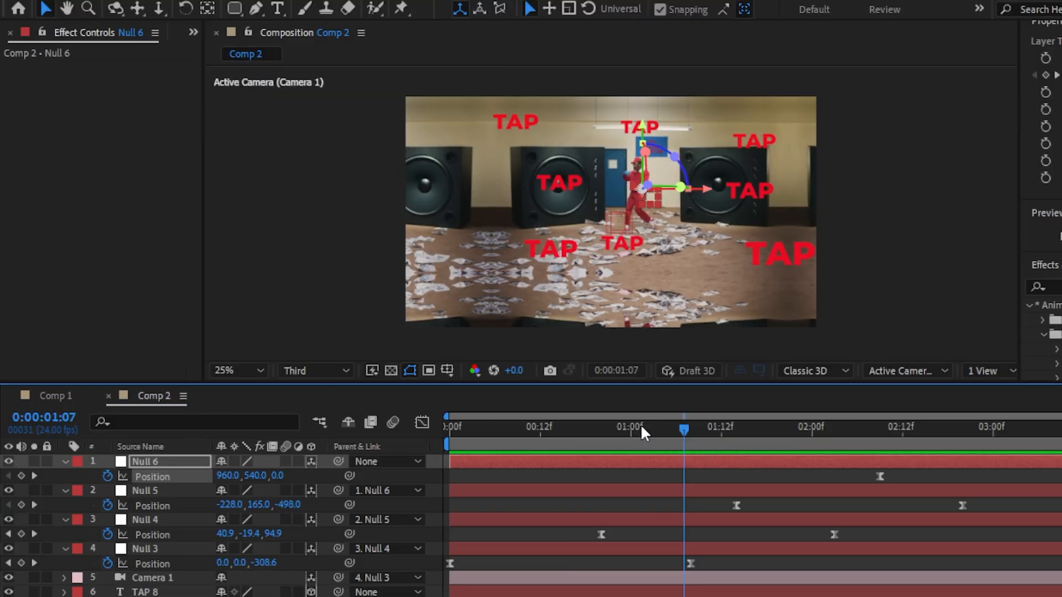
drag(641, 428, 602, 436)
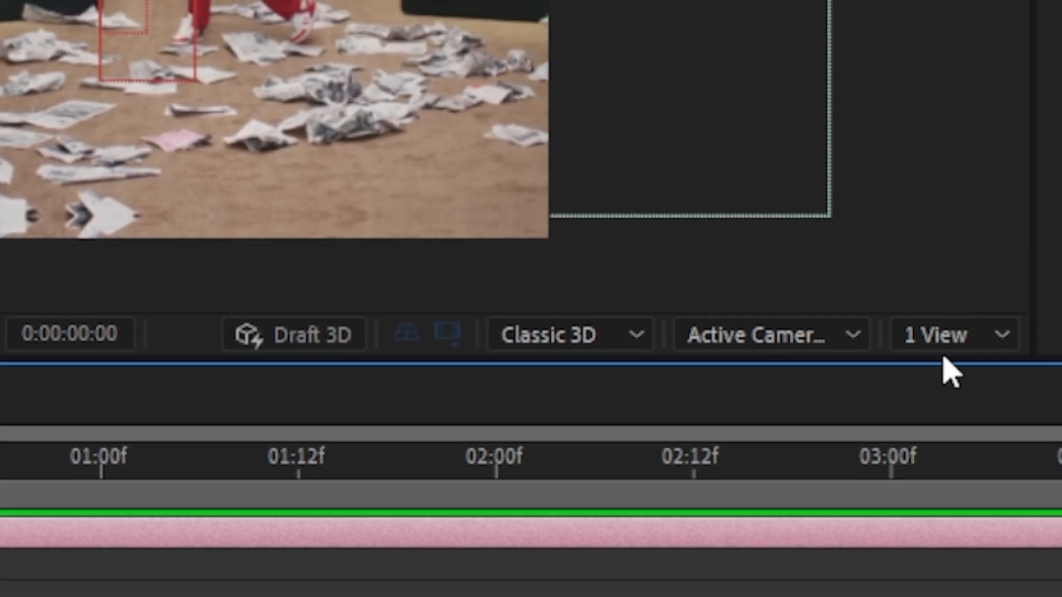
Split the composition viewer into two views.
click(945, 351)
click(954, 415)
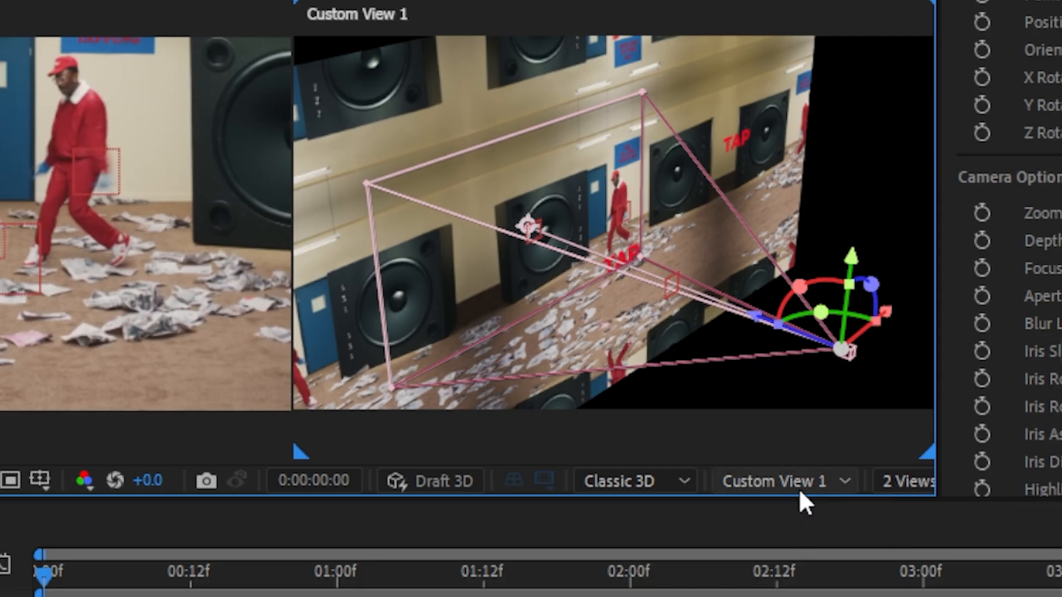
Show the Top view in the second viewer of Comp 2 and check where the TAP text sits in it.
click(800, 491)
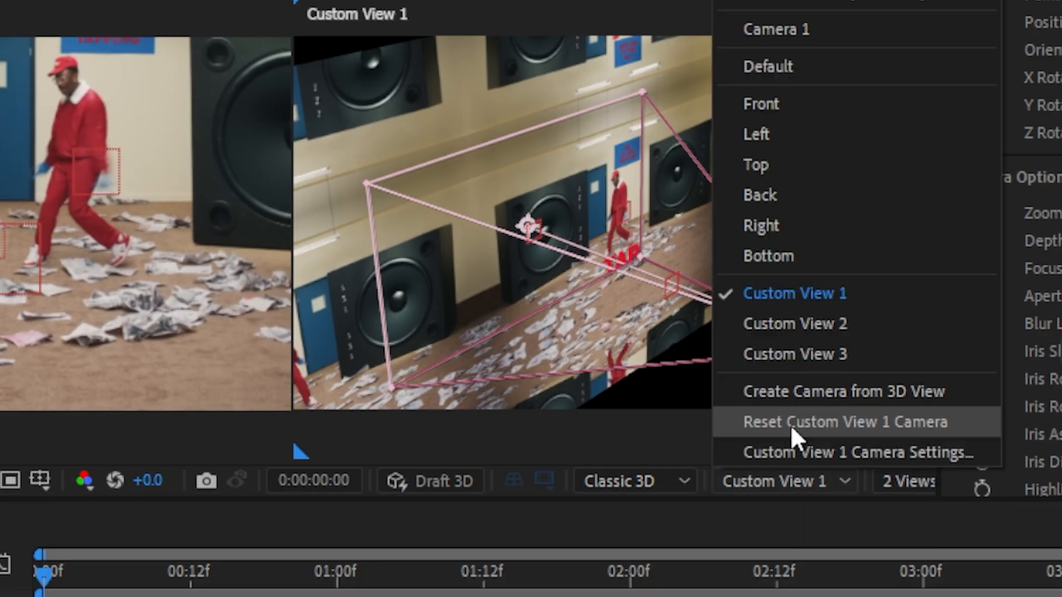
click(795, 168)
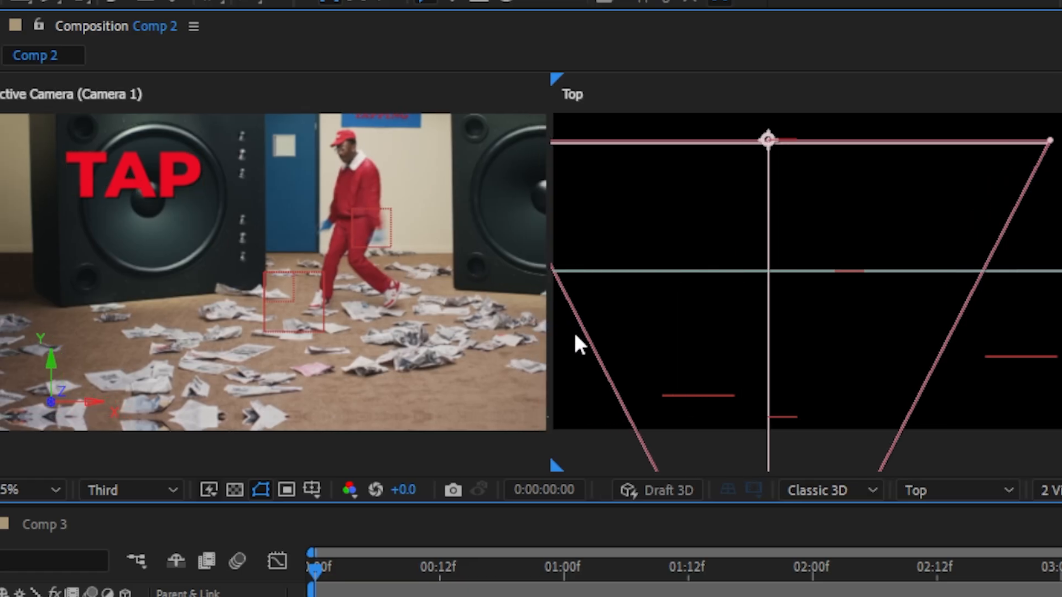
click(126, 181)
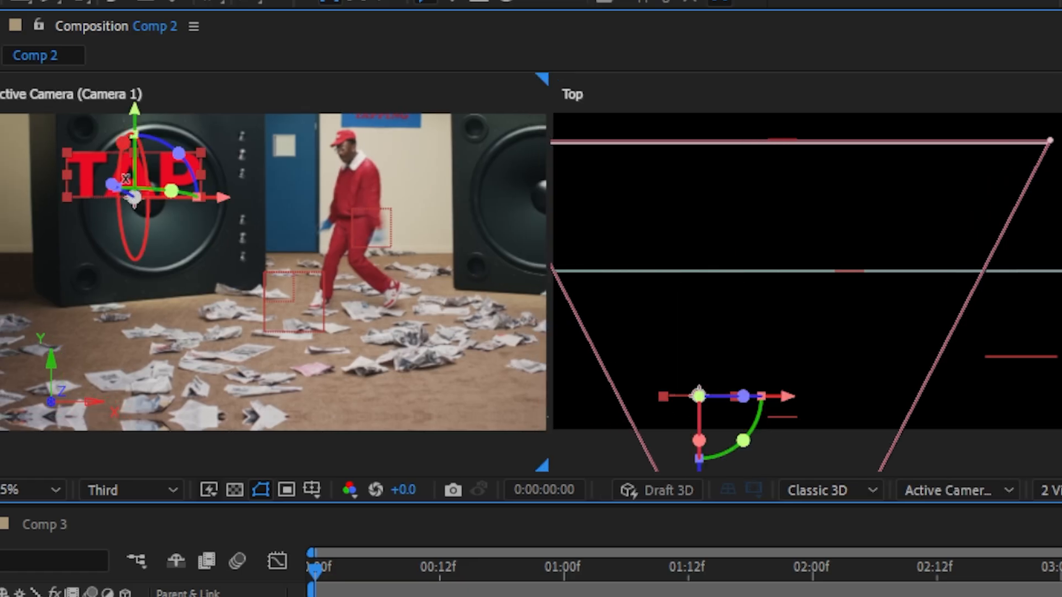
click(299, 182)
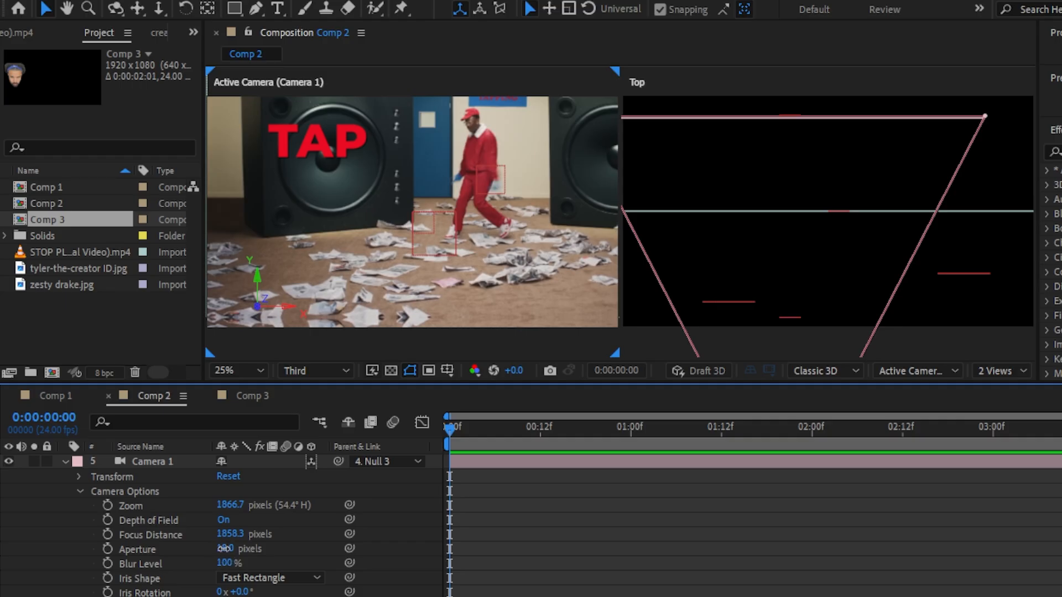
Set Camera 1's aperture to 207 pixels and its focus distance to 1420.3 pixels, and check the blur along the timeline.
drag(224, 548, 300, 546)
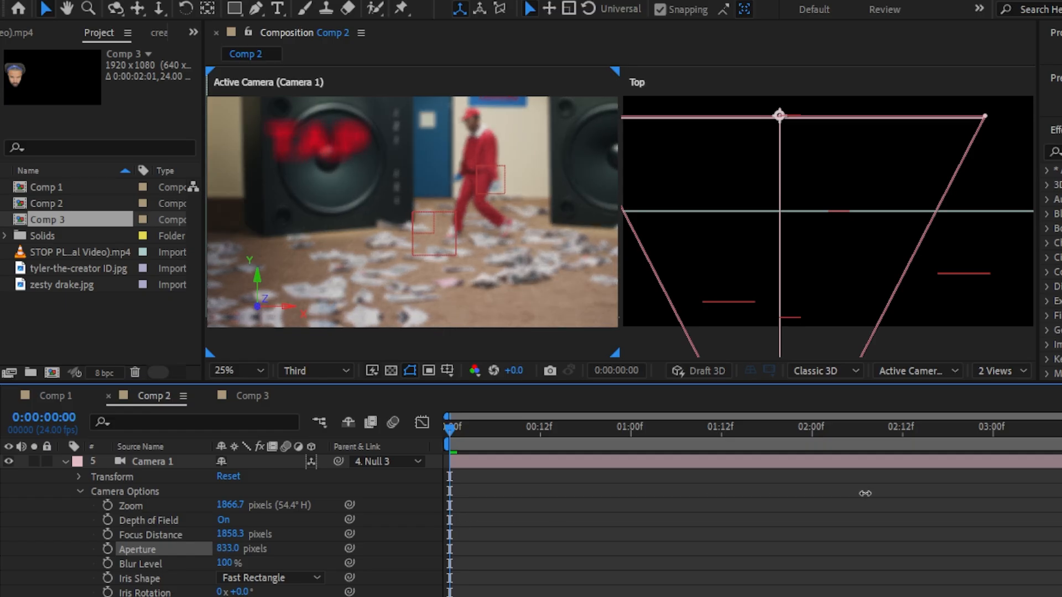
drag(626, 589, 382, 589)
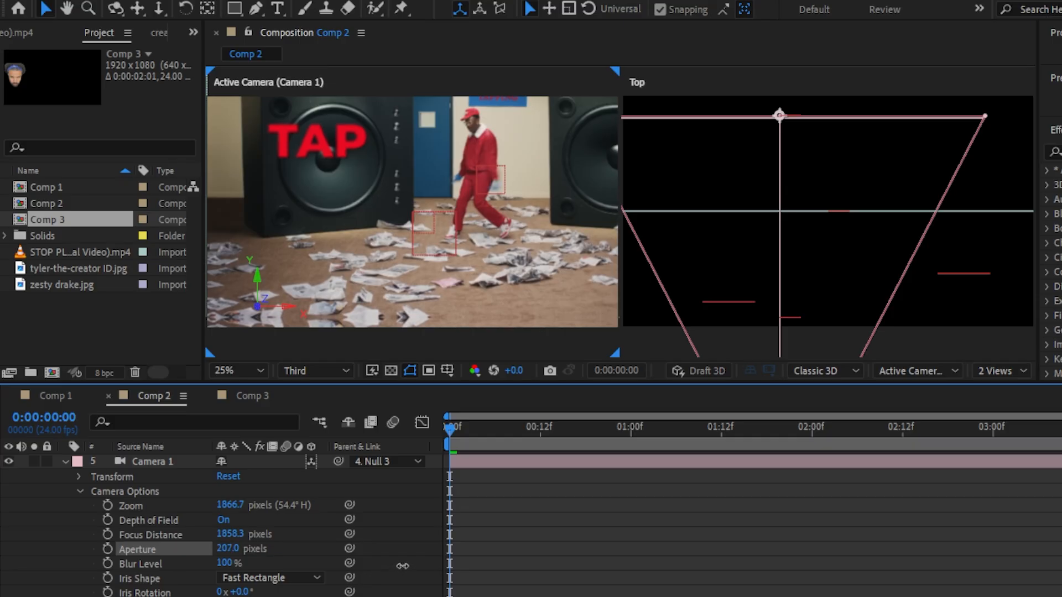
click(244, 460)
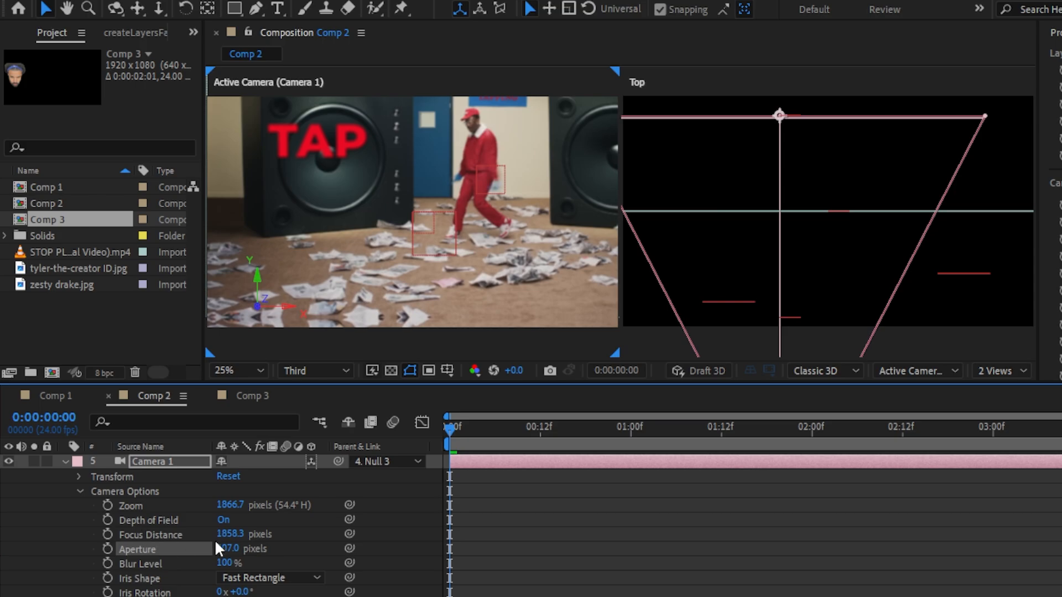
drag(227, 537, 160, 569)
drag(231, 535, 111, 557)
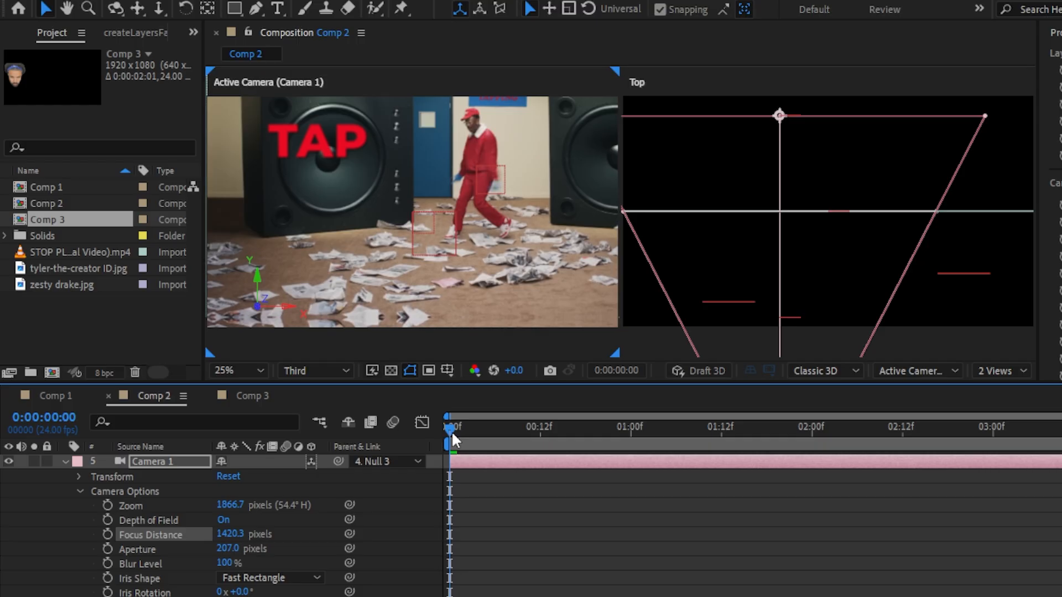
drag(453, 440, 939, 407)
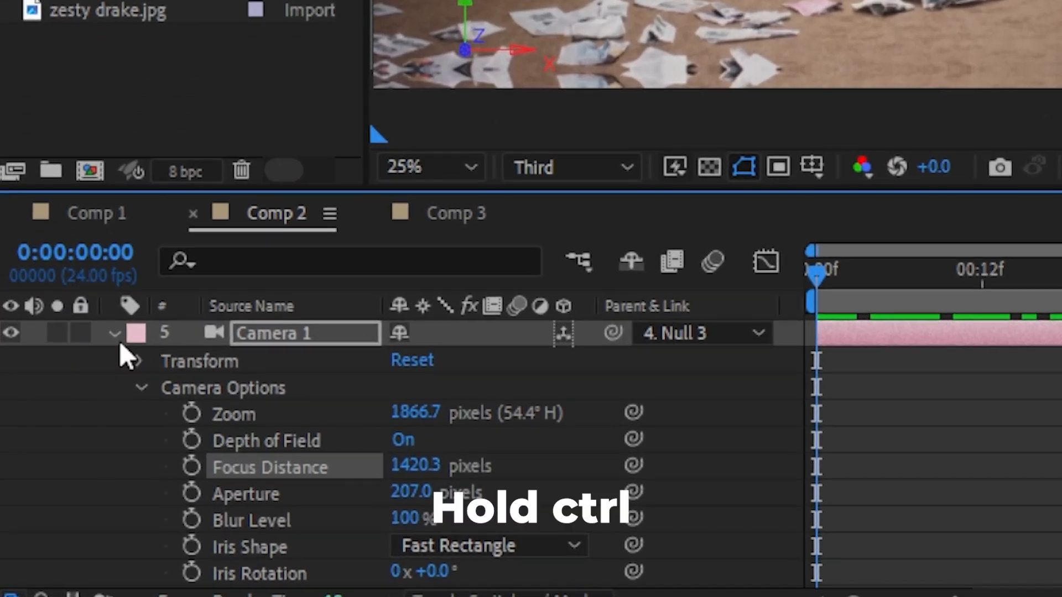
Link Camera 1's focus distance to the mp4 video layer and scrub the timeline to check the automatic focus.
ctrl+click(119, 341)
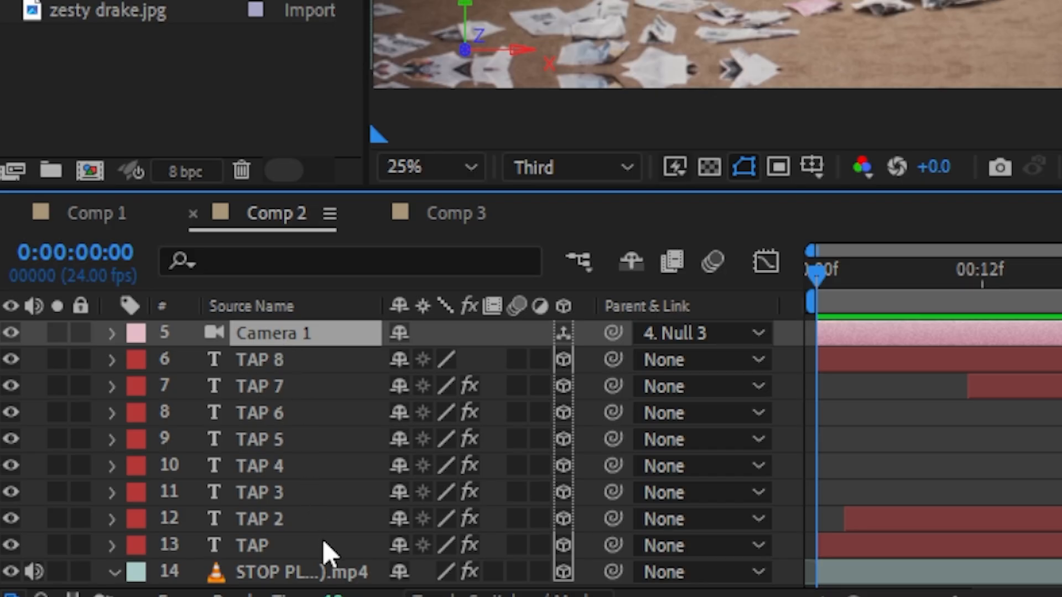
ctrl+click(326, 574)
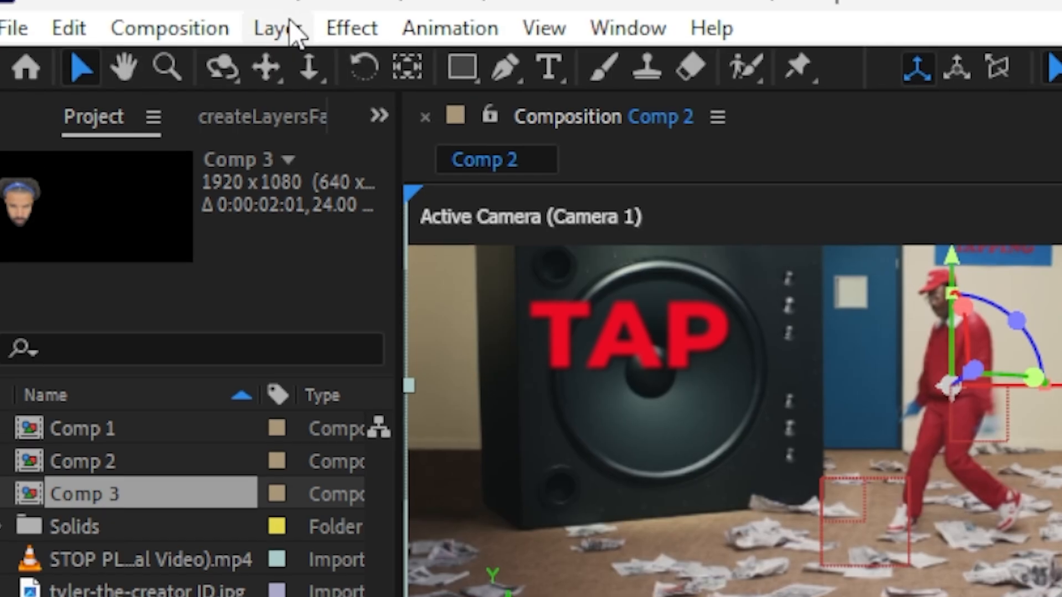
click(282, 22)
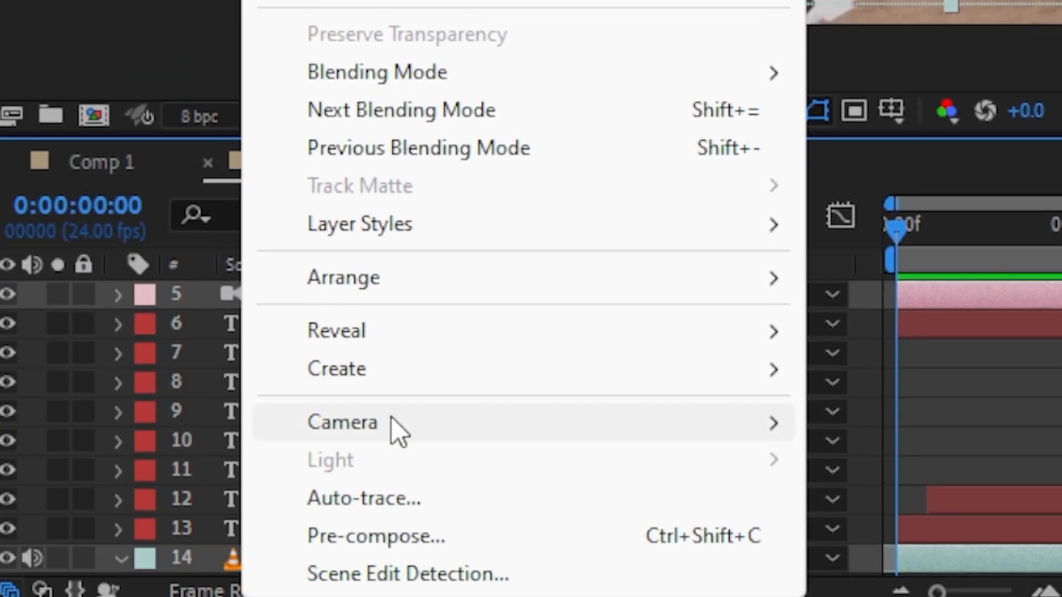
mouse_move(443, 427)
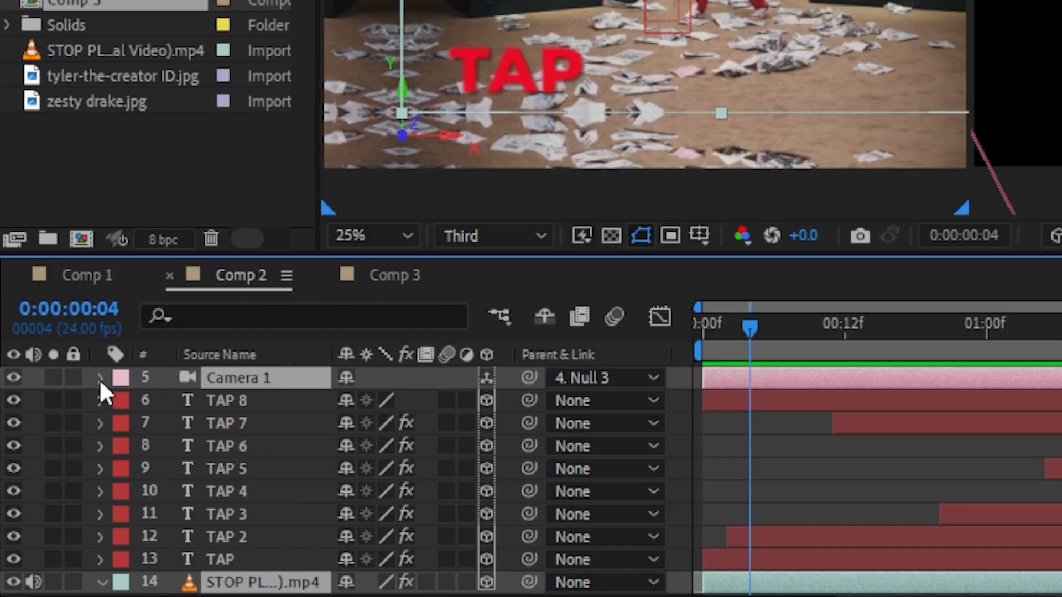
click(63, 461)
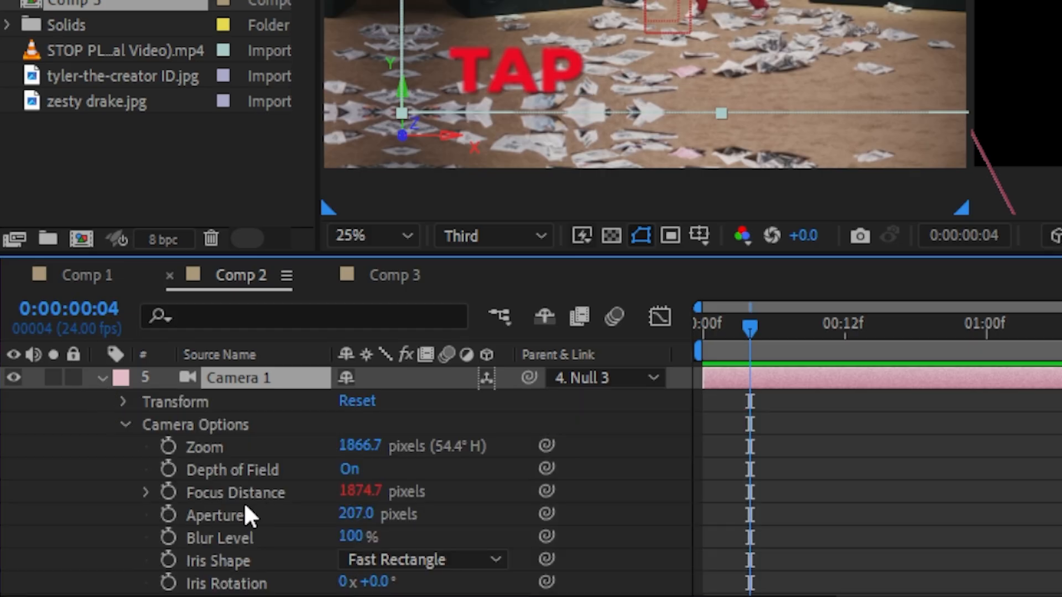
drag(807, 345, 921, 355)
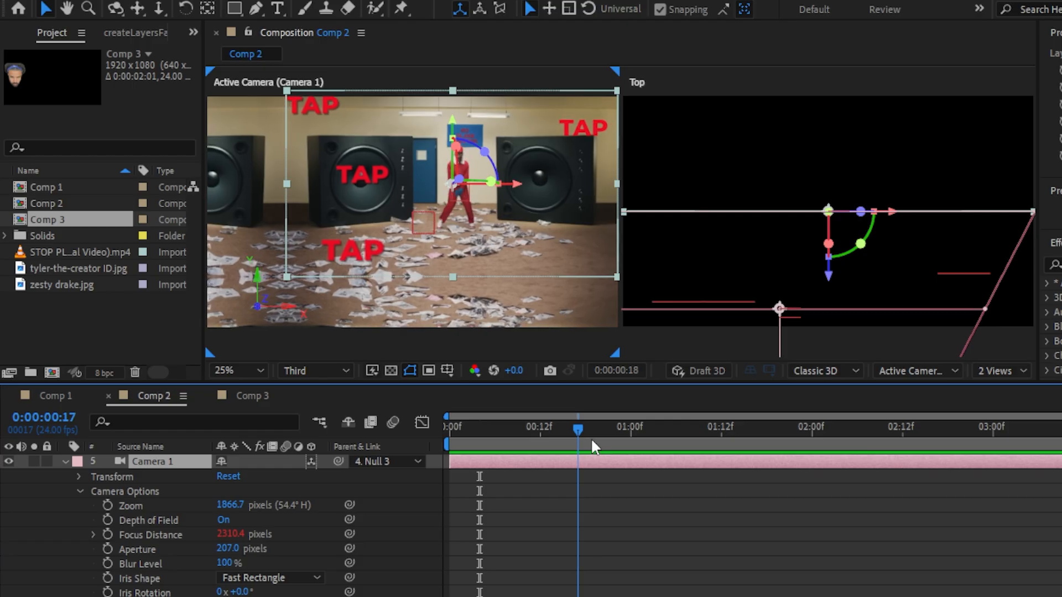
drag(592, 441, 656, 440)
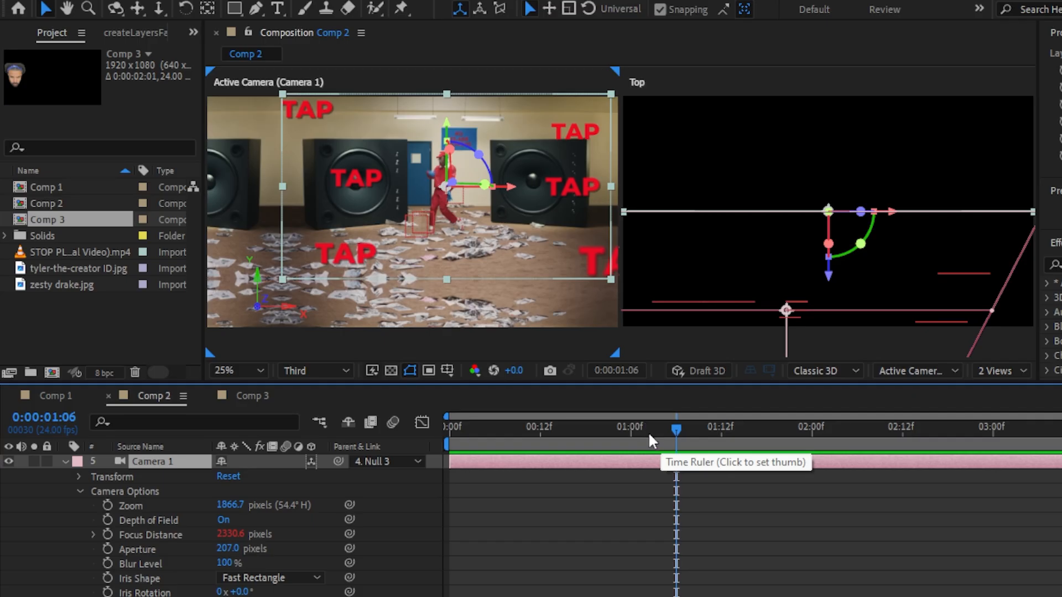
drag(658, 428, 364, 450)
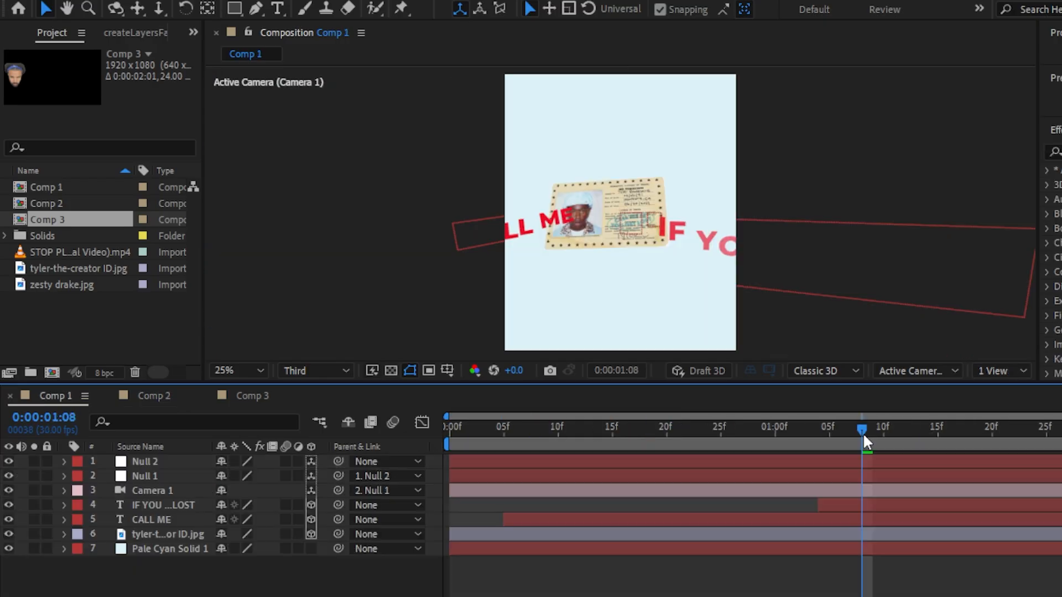
In Comp 1, reveal Camera 1's options at the first frame and set its focus distance to 899.3 pixels while in Top view.
drag(702, 416, 449, 418)
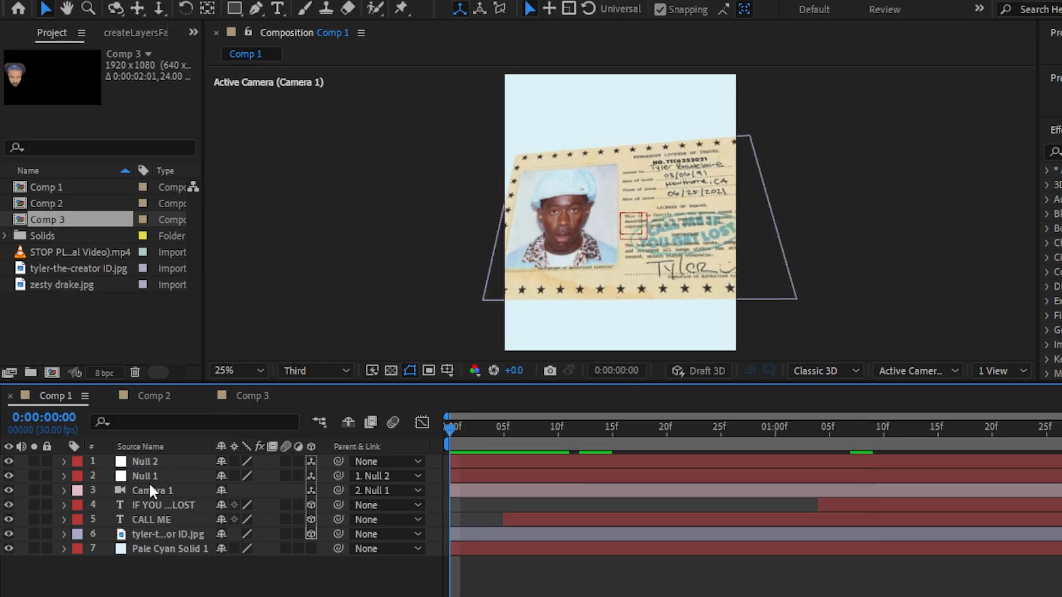
click(63, 491)
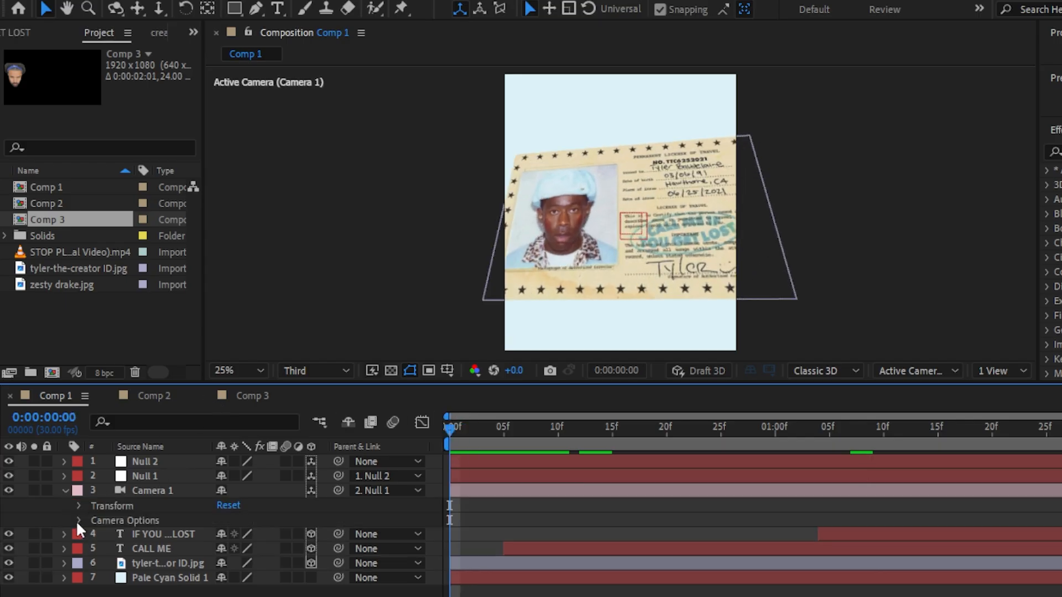
click(79, 520)
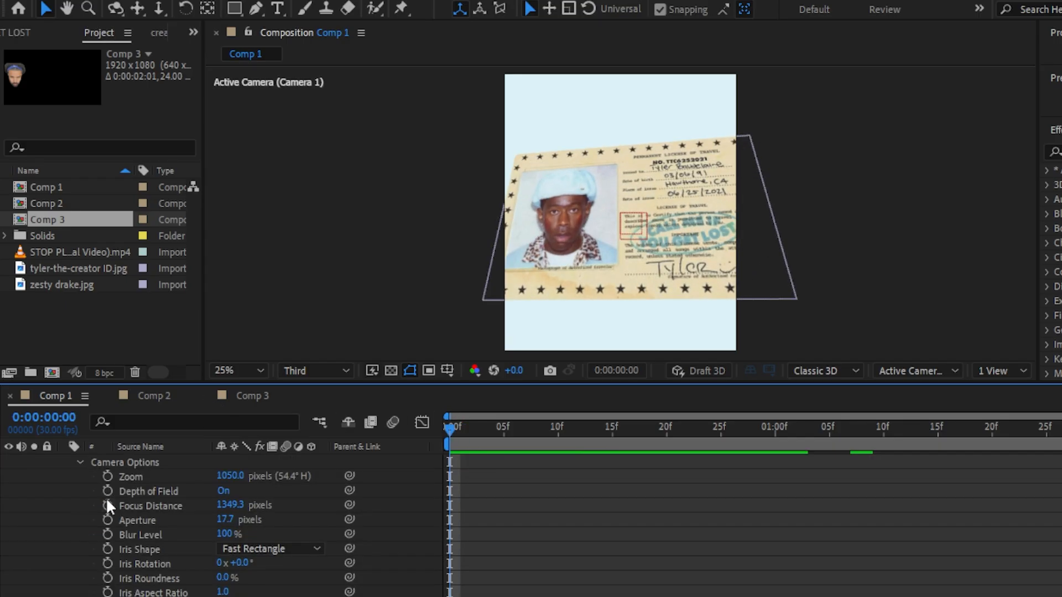
click(952, 369)
click(925, 172)
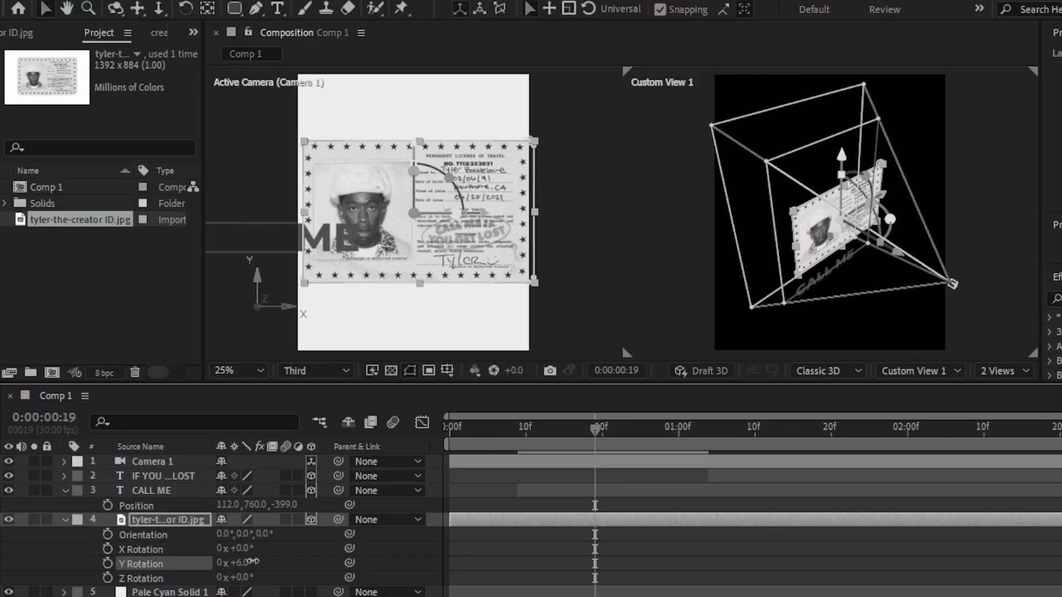
drag(238, 563, 248, 562)
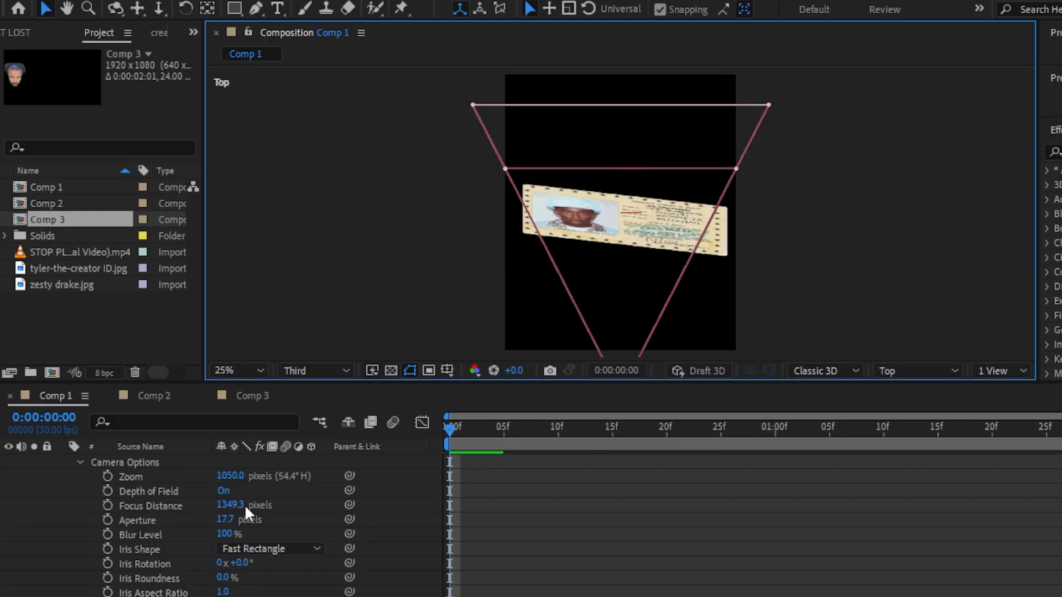
drag(246, 513, 3, 490)
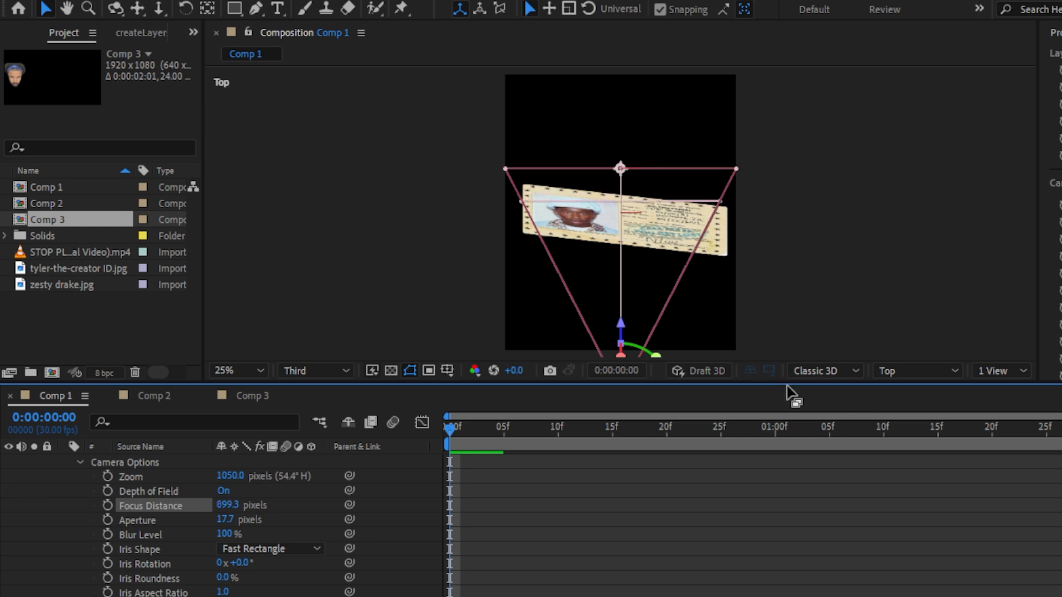
Return the Comp 1 viewer to the active camera and split it into two views with Top alongside.
click(944, 370)
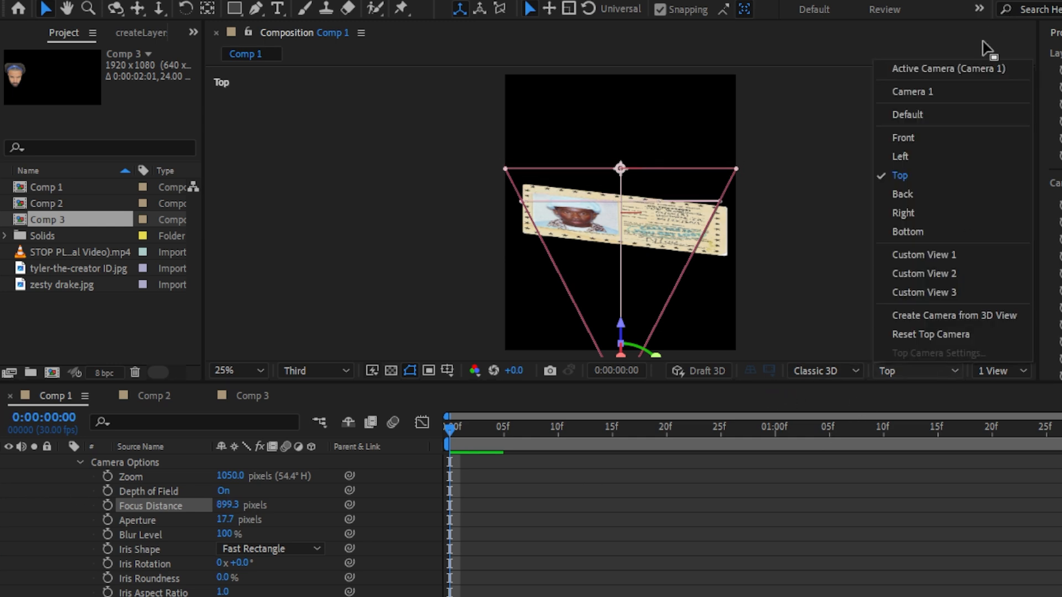
click(965, 67)
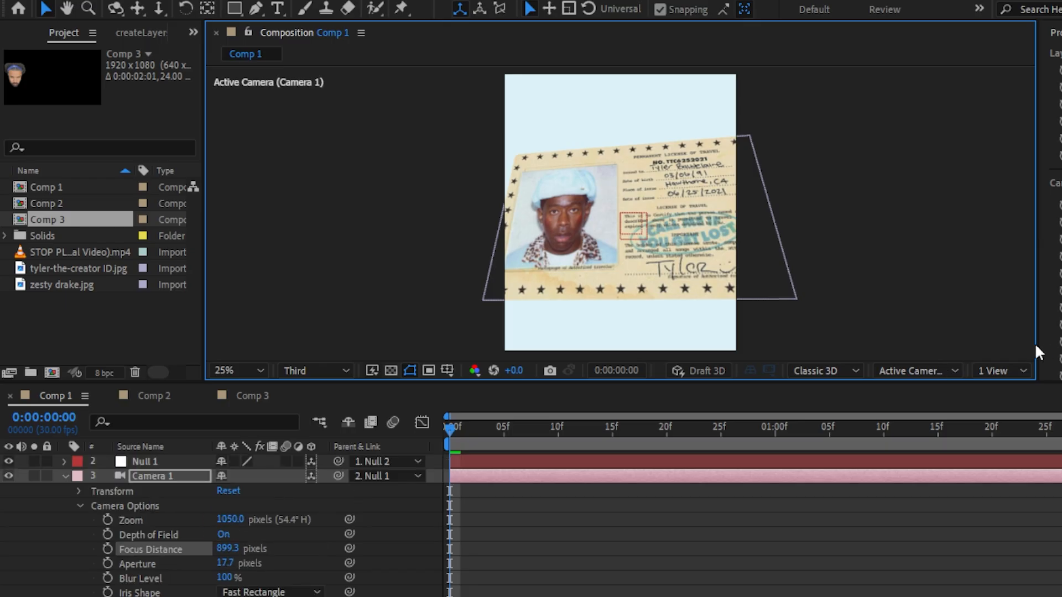
click(1002, 372)
click(995, 408)
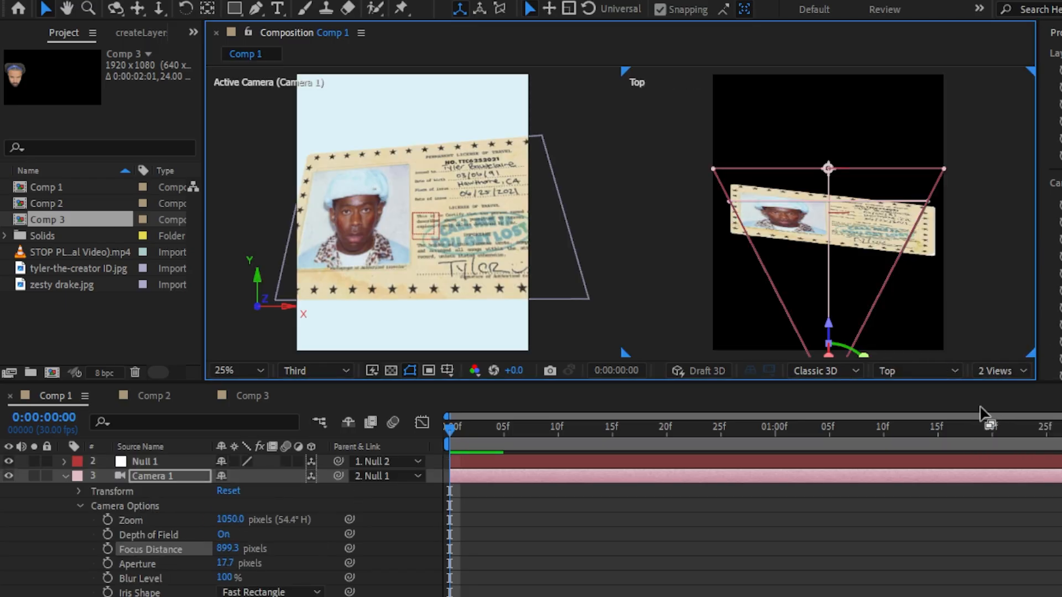
Set Camera 1's focus distance to 857.3 pixels and its aperture to 259.7 pixels.
drag(227, 549, 196, 558)
drag(225, 563, 437, 532)
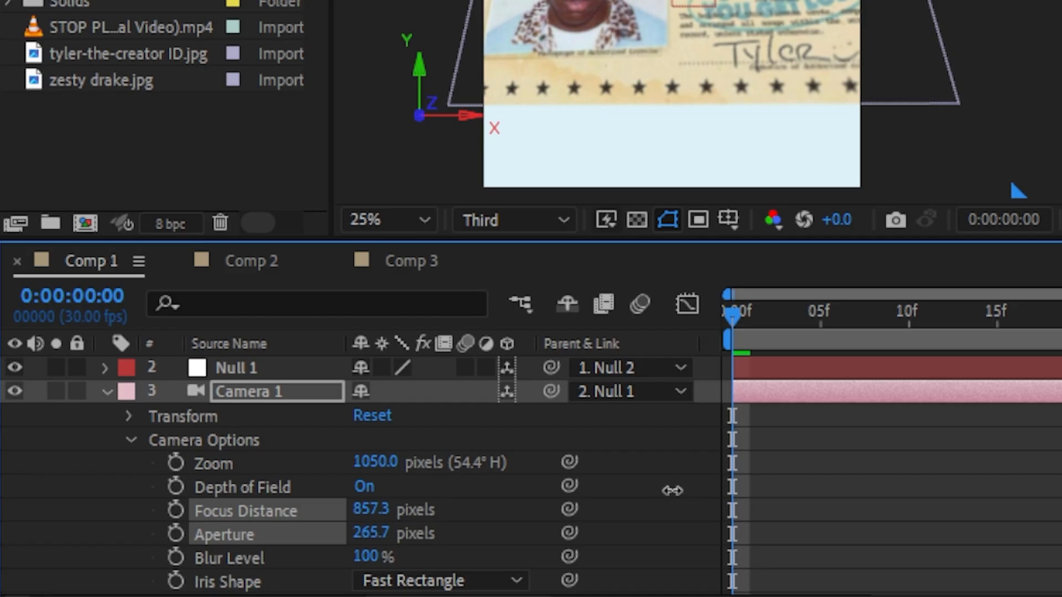
drag(672, 490, 665, 491)
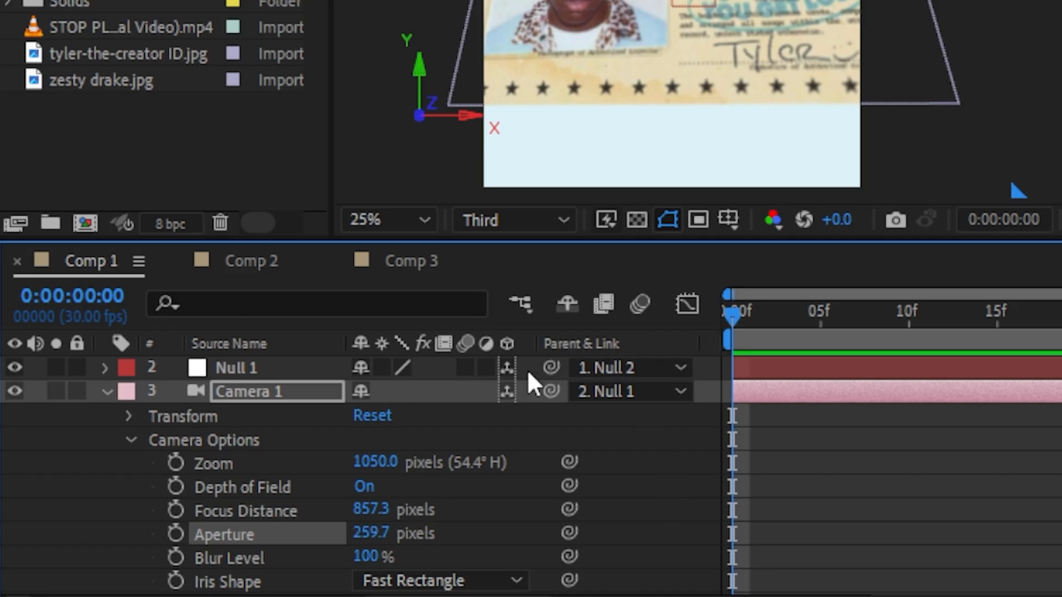
Keyframe Camera 1's focus distance at 0:00:00:00, set it to 1099.3 pixels at 0:00:01:18, and preview the focus change.
click(175, 508)
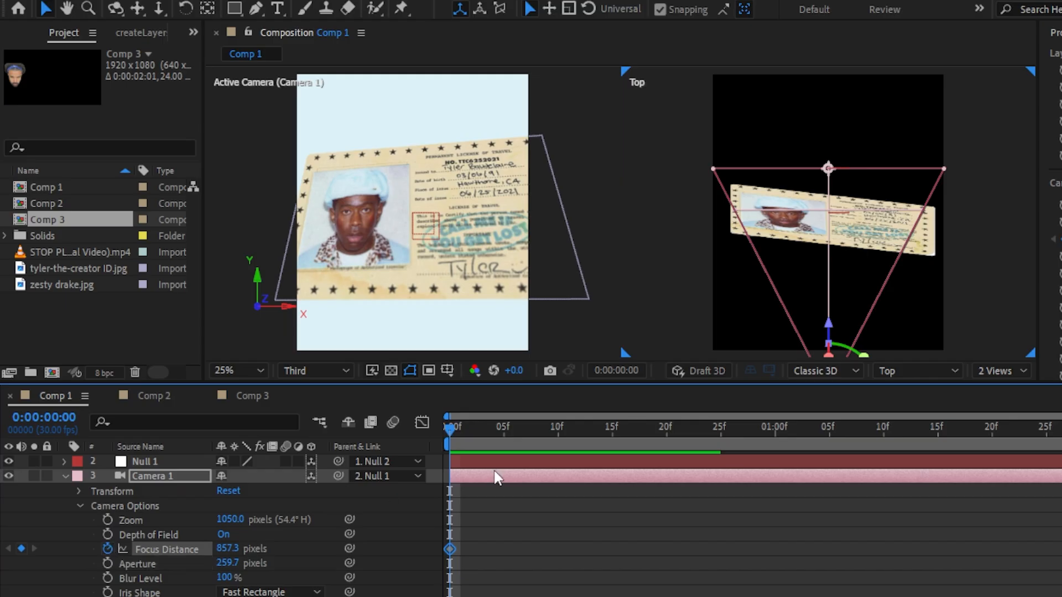
drag(450, 429, 749, 462)
scroll(886, 265, down, 2)
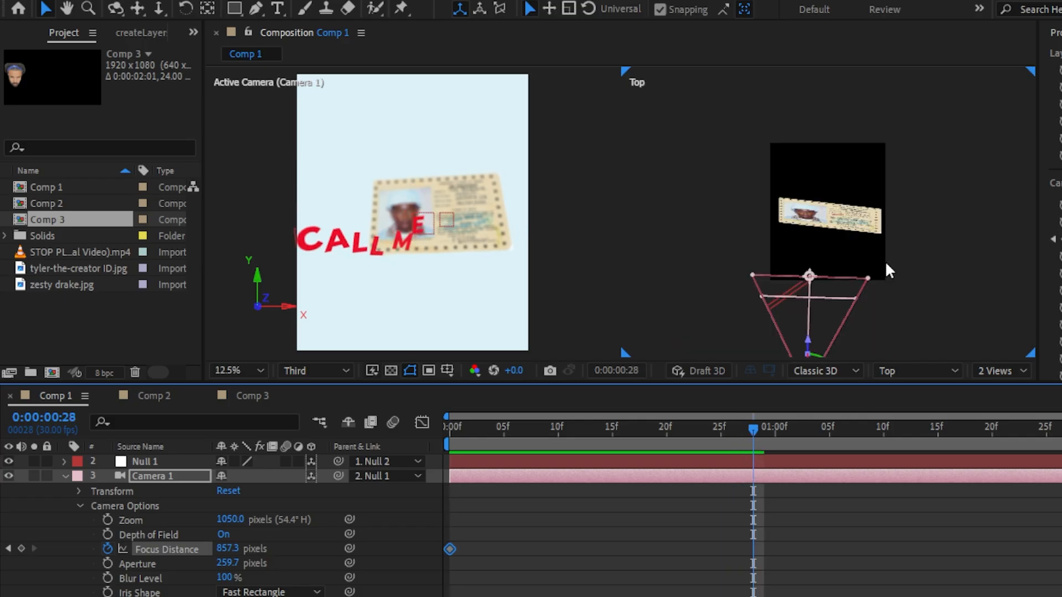
drag(754, 429, 964, 450)
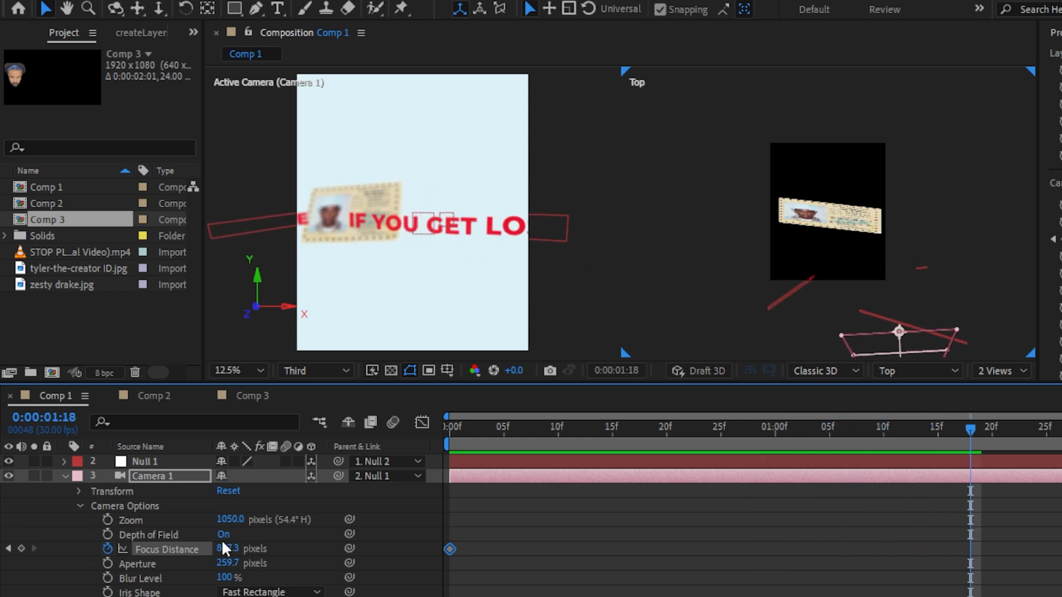
drag(229, 547, 256, 543)
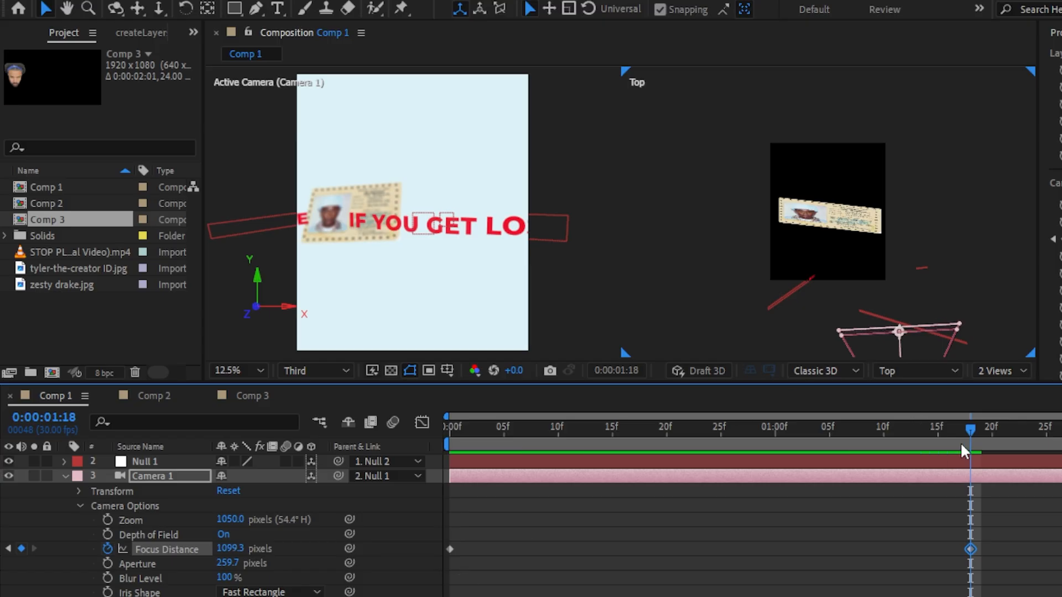
key(space)
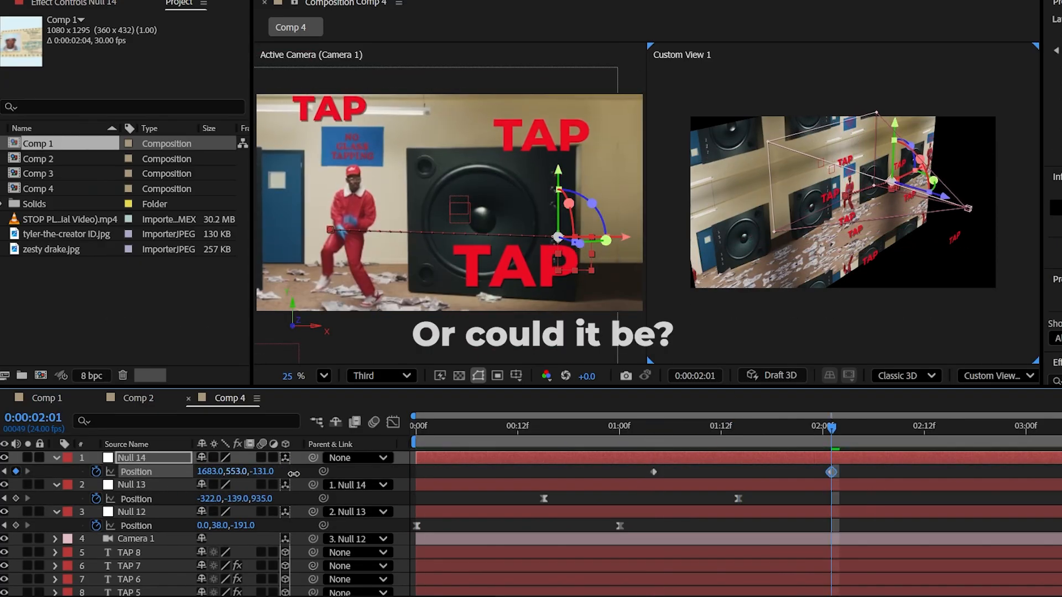
Ease Null 14's position keyframes in Comp 4 and adjust the speed curve in the Graph Editor.
key(shift+F3)
drag(803, 564, 797, 564)
key(shift+F3)
click(737, 499)
key(shift+F3)
key(shift+F3)
Add Null 15 as Null 14's parent, keyframe its position with the end keyframe at 0:00:02:15, and ease the move.
drag(517, 426, 764, 432)
key(ctrl+alt+shift+y)
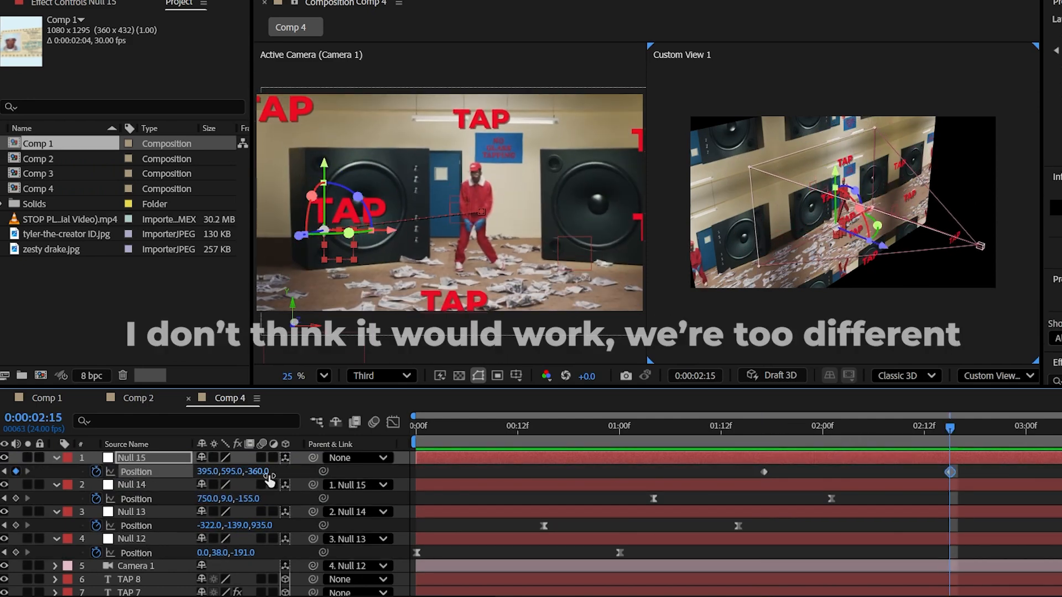
drag(232, 477, 213, 471)
key(shift+F3)
key(shift+F3)
Parent Null 15 to Null 16 and keyframe Null 16's position from 0:00:02:06 to 960, 606, 1134 at 0:00:03:02, with easing.
drag(313, 472, 180, 464)
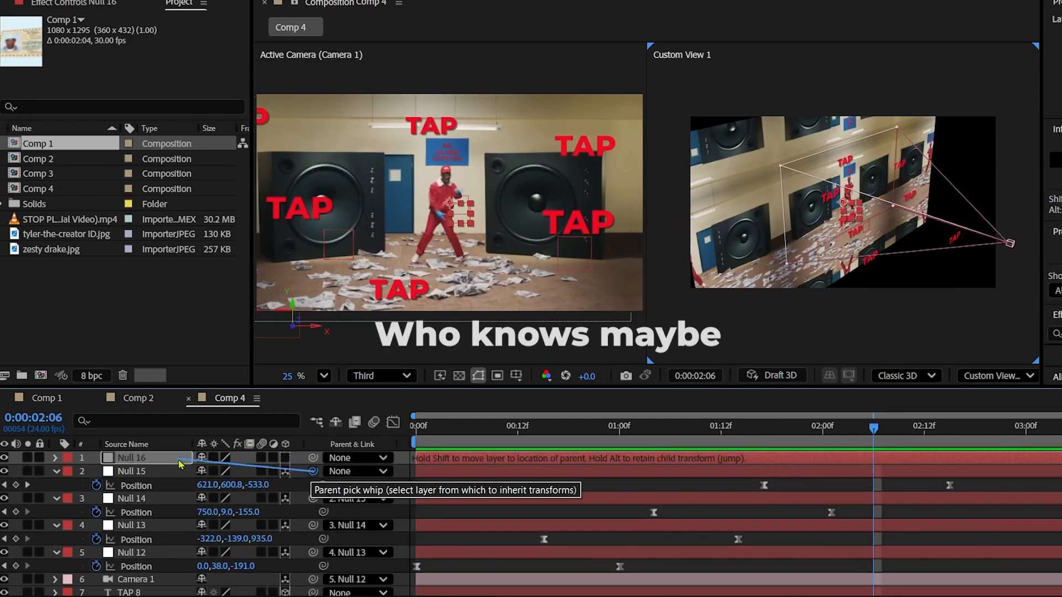
key(p)
click(97, 471)
drag(873, 427, 1043, 457)
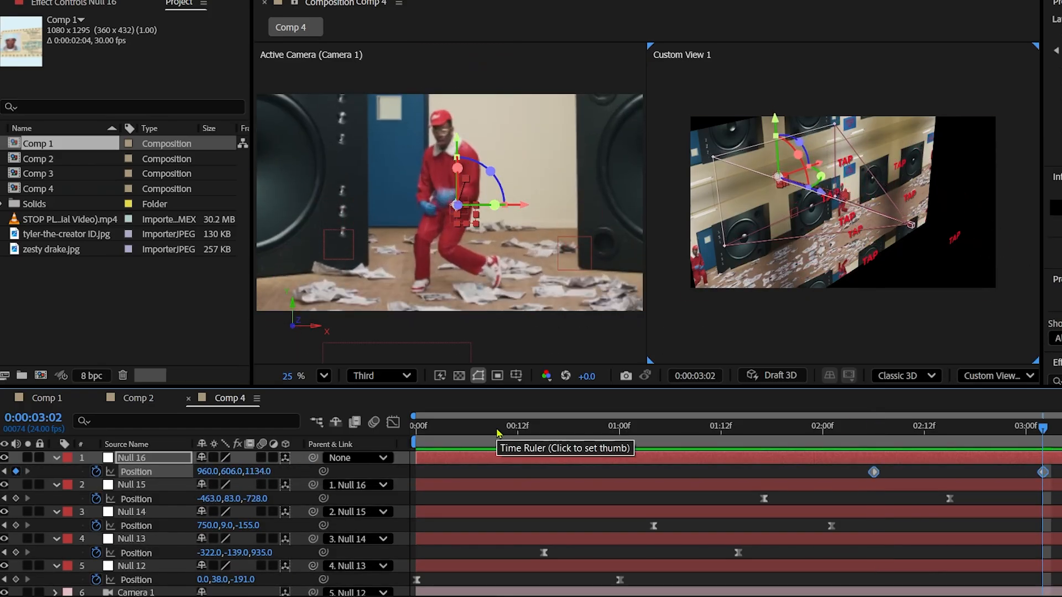
click(996, 376)
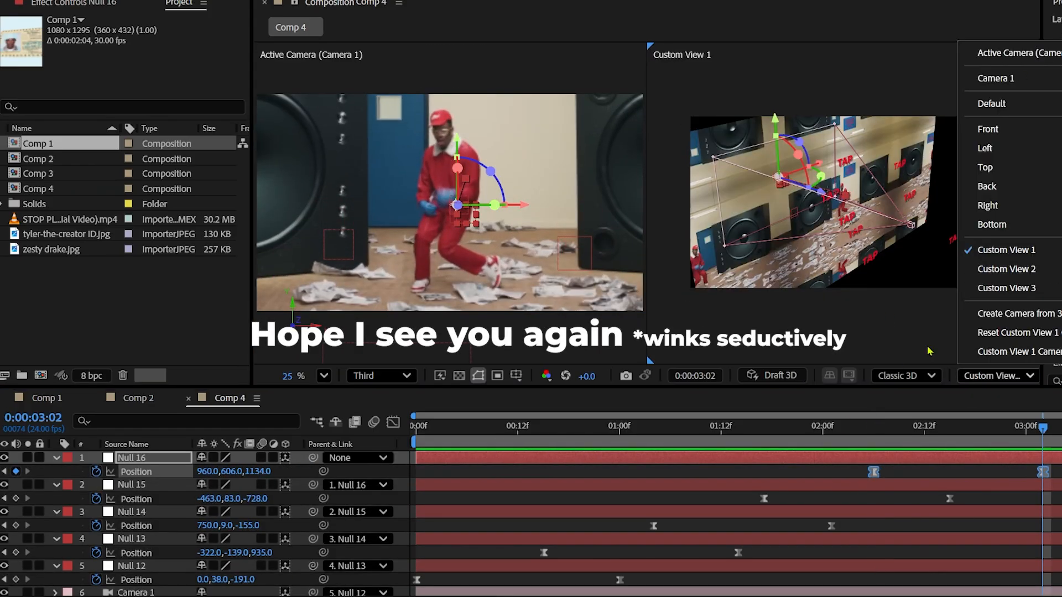